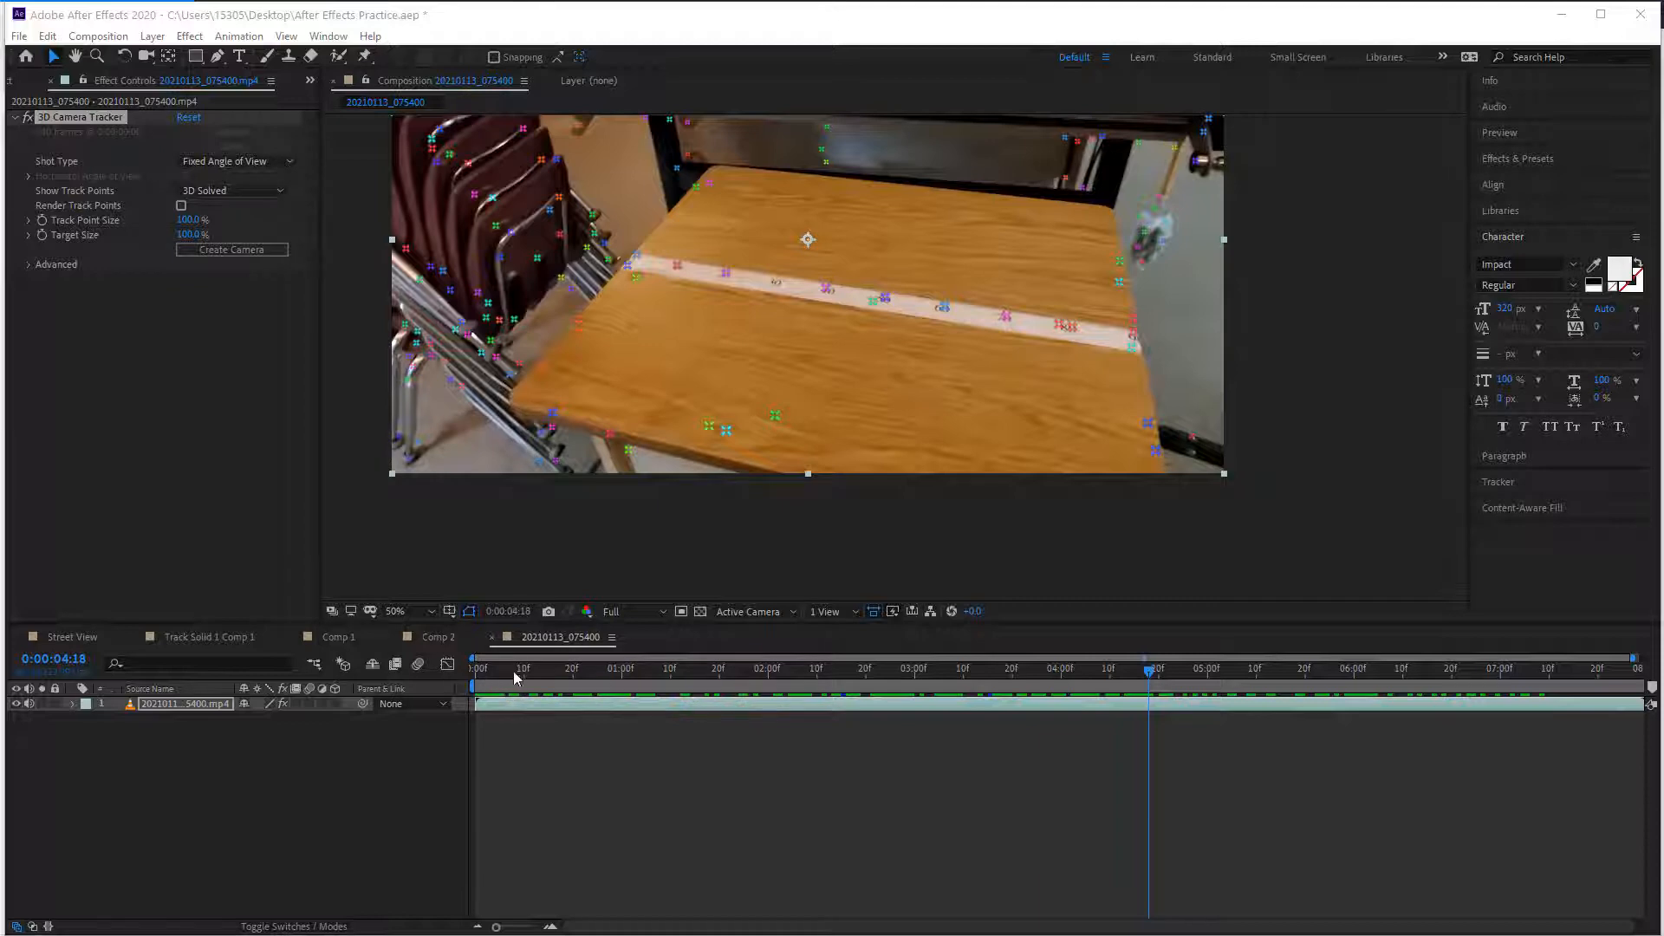
Step: At 0:00:03:06, create a solid and camera from the track points along the white strip on the tabletop
left_click_drag(728, 669, 944, 670)
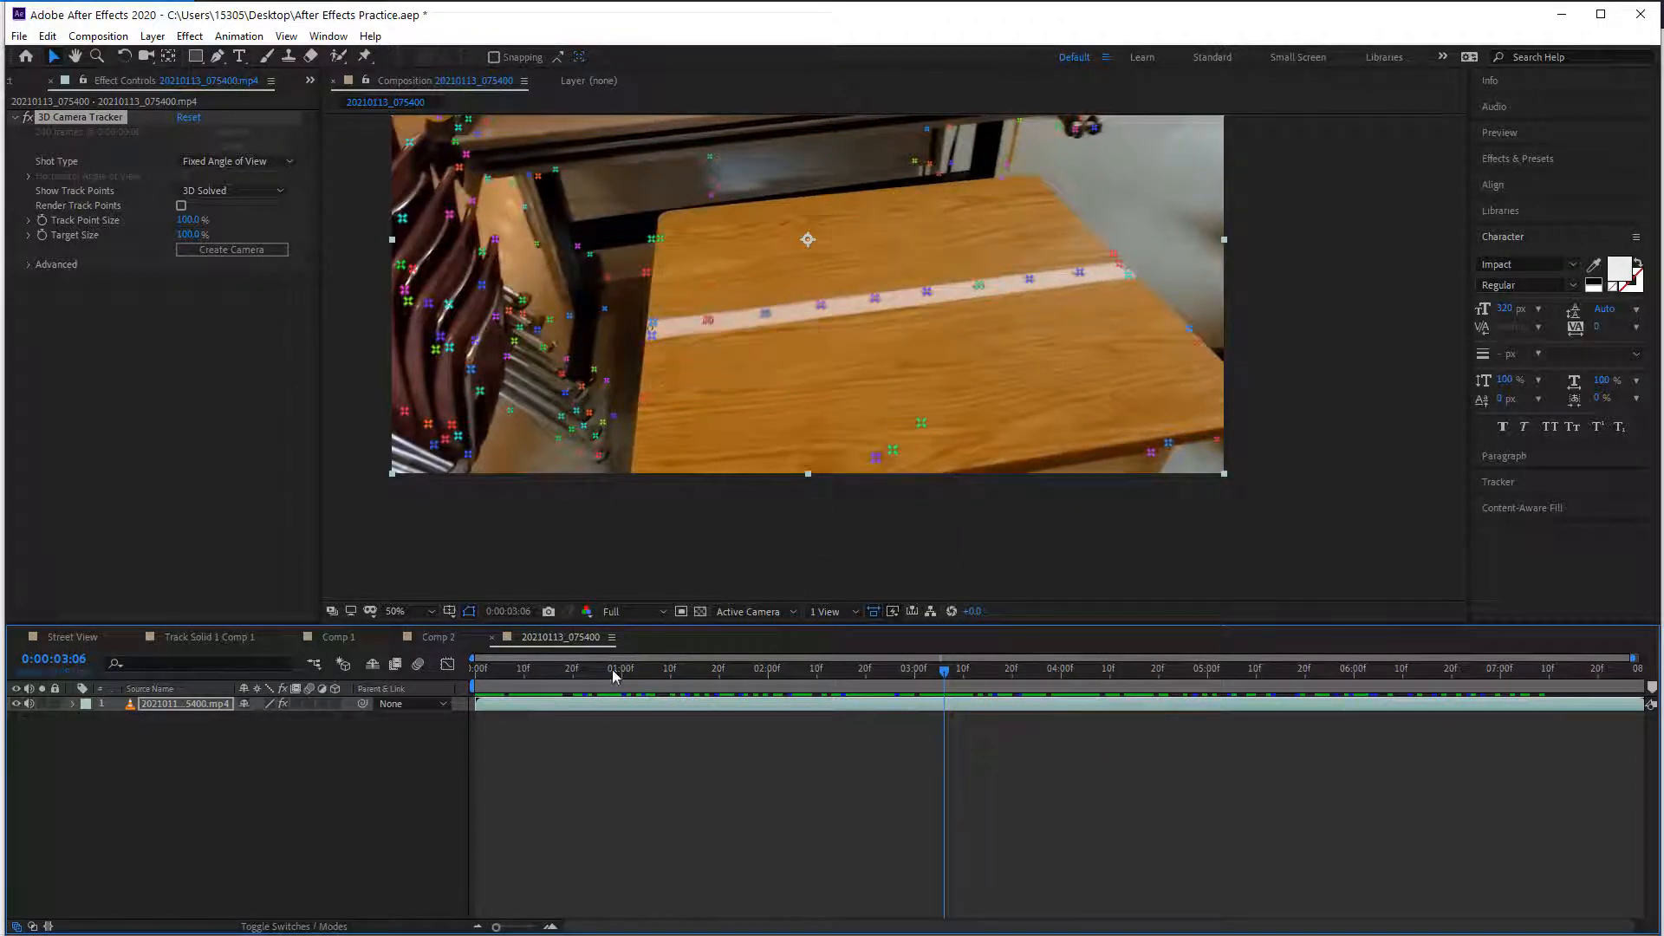
left_click_drag(612, 669, 943, 654)
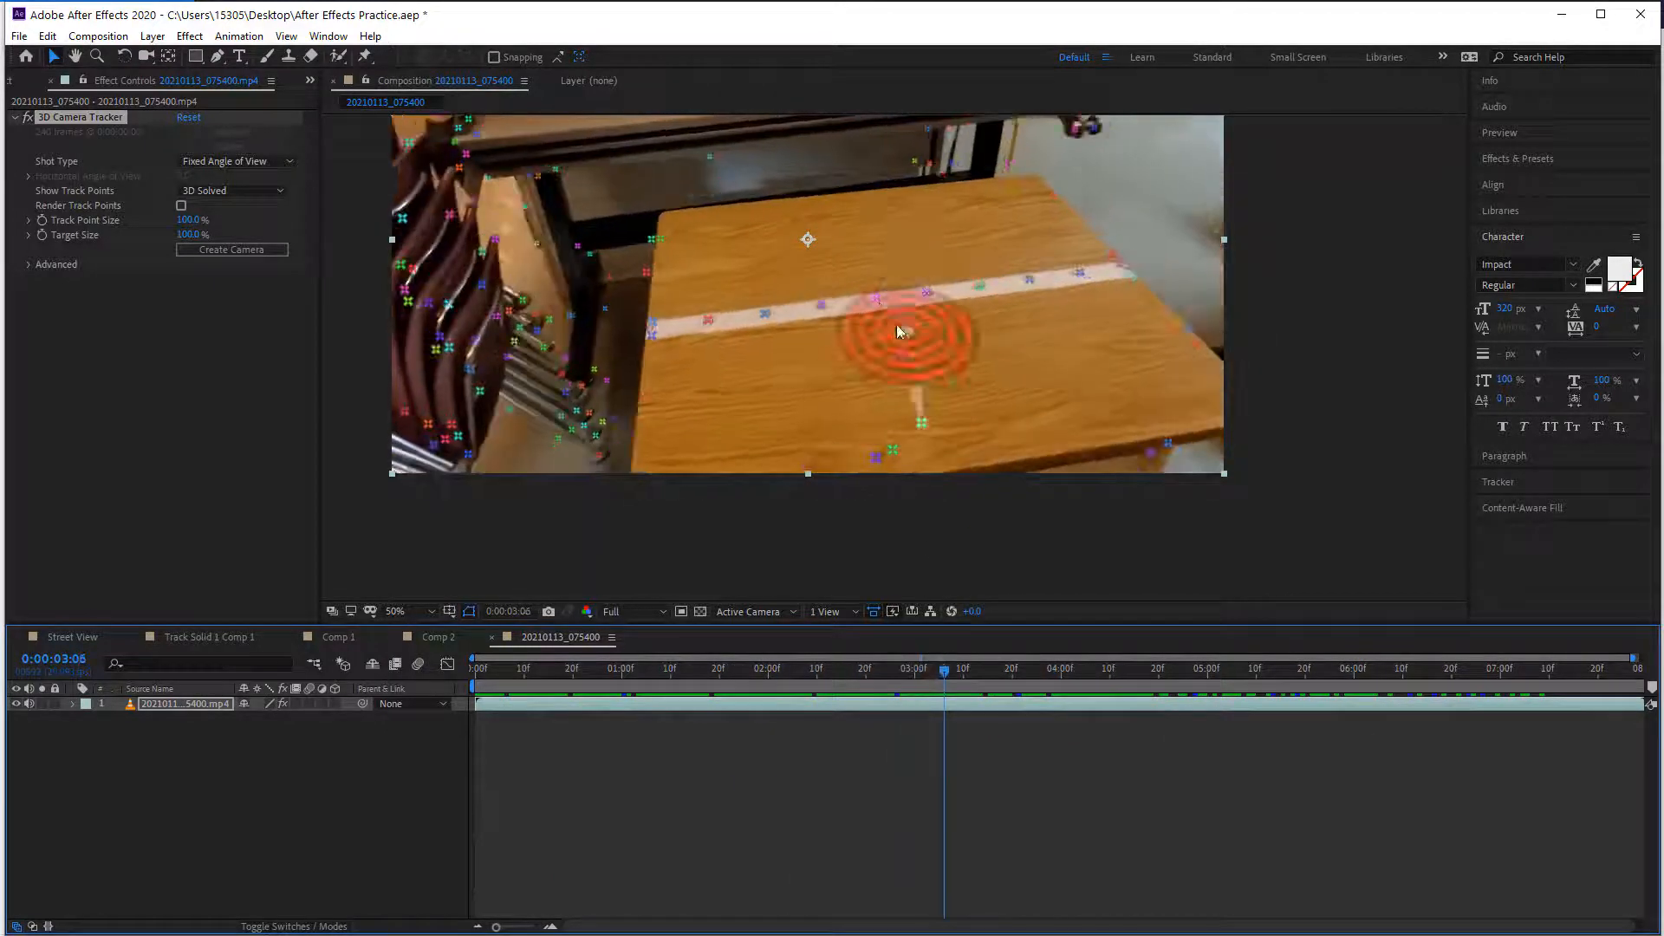
right_click(816, 327)
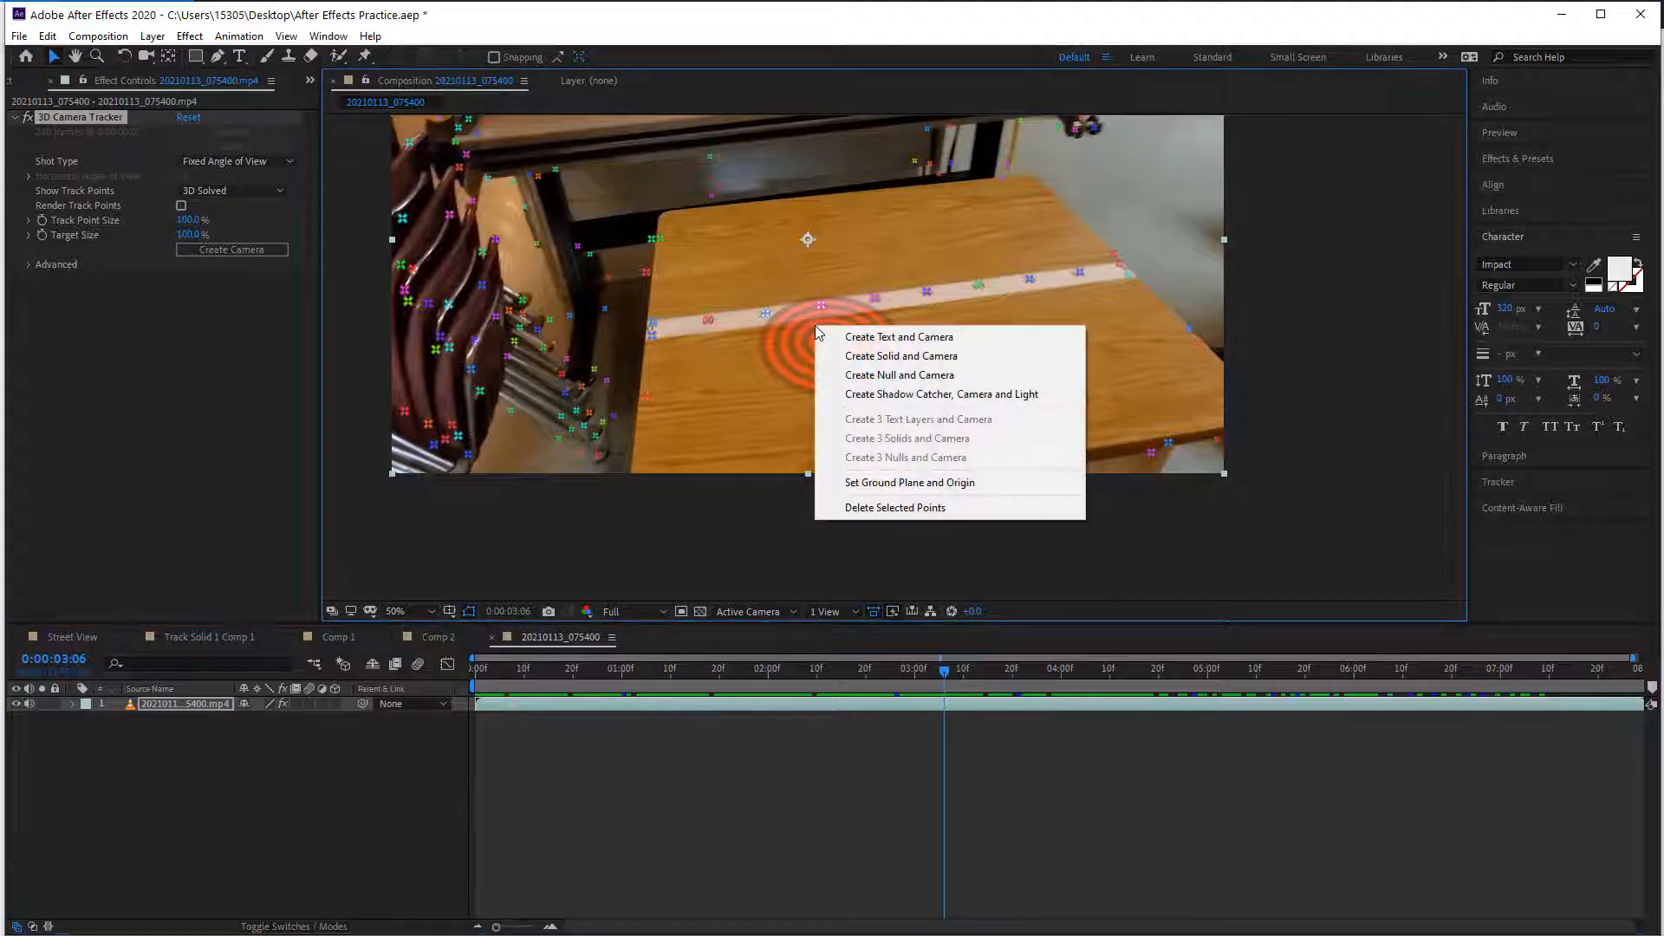
left_click(904, 357)
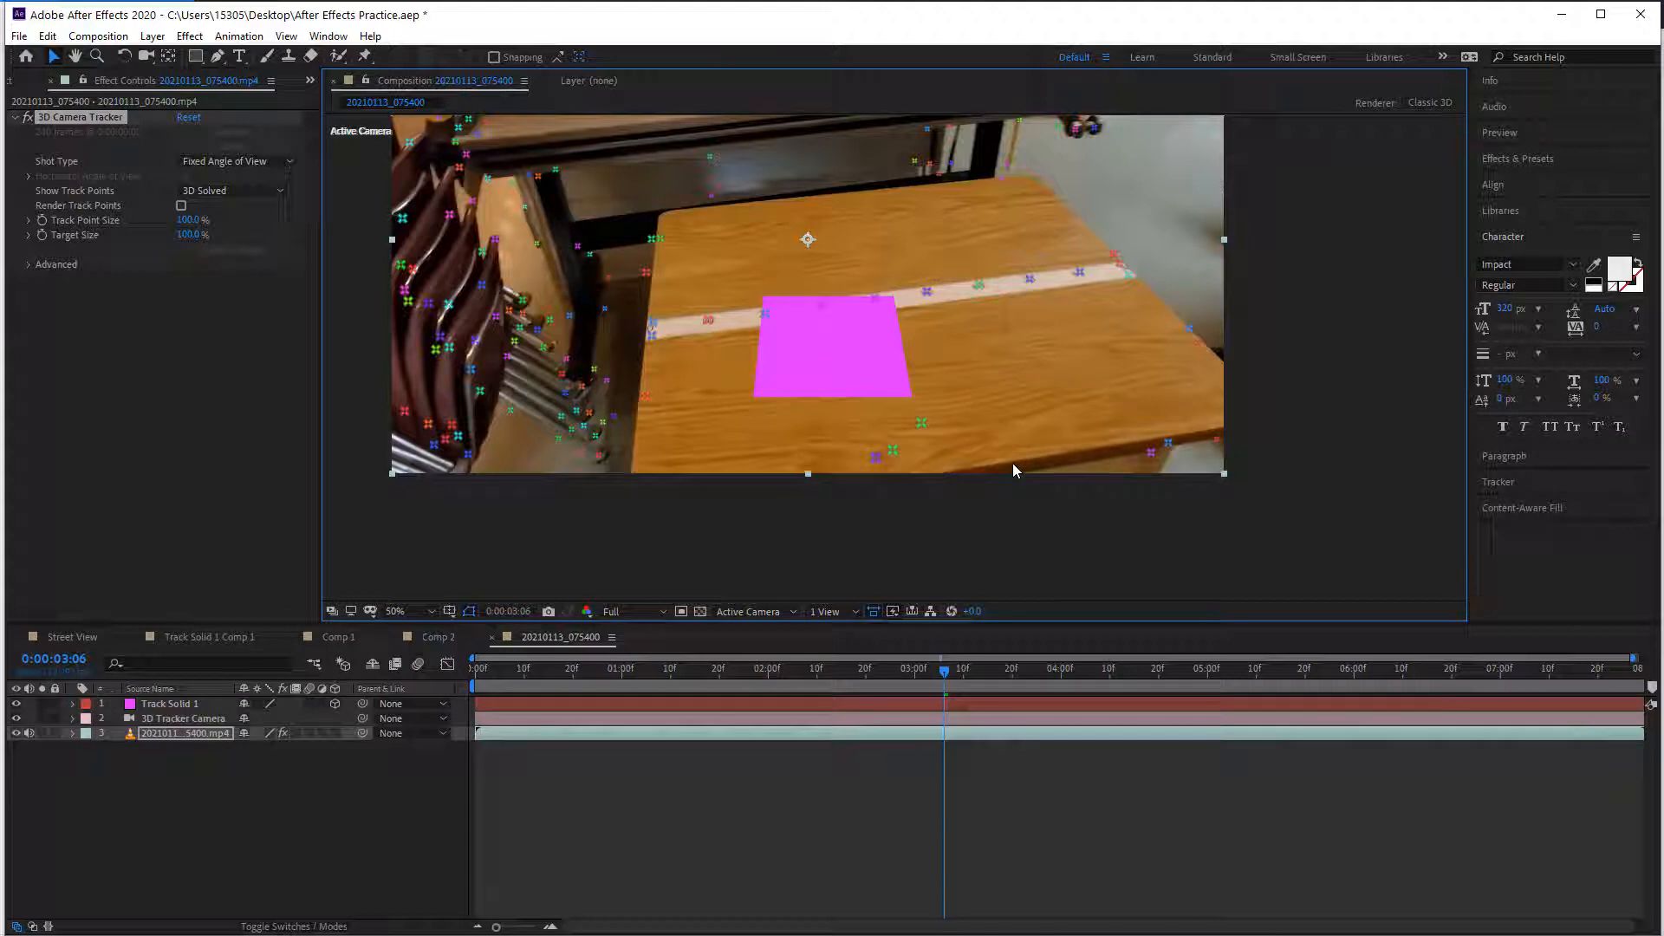
Step: Apply the Grid effect to the Track Solid 1 layer
left_click(159, 704)
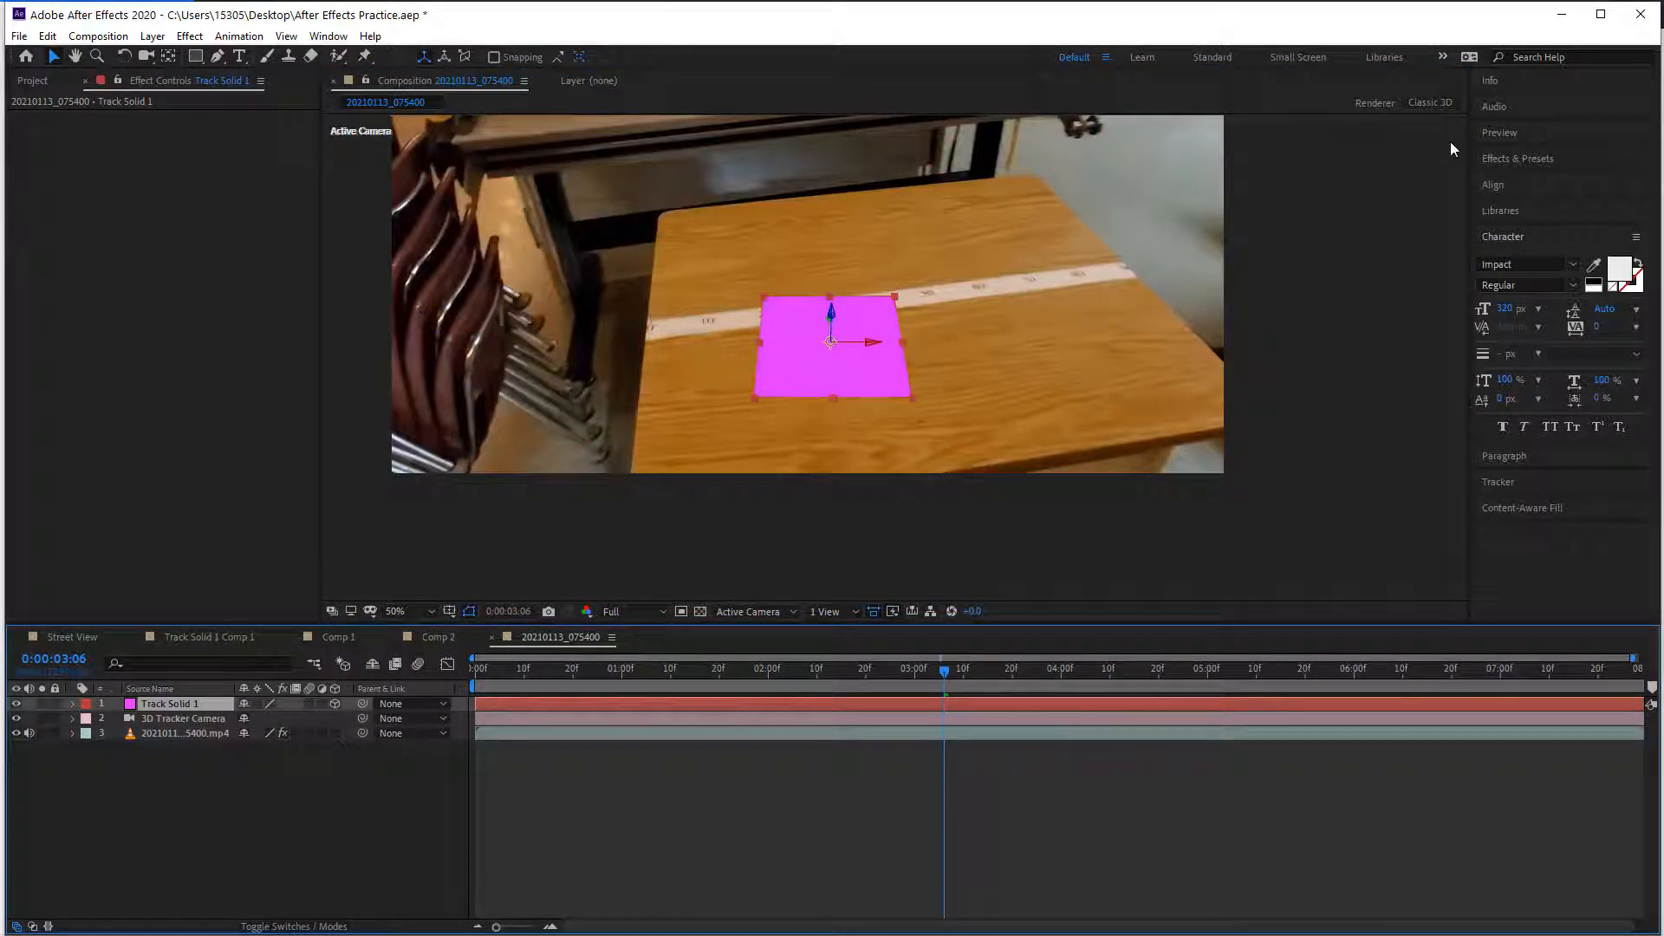
left_click(1517, 159)
left_click_drag(1550, 180, 1251, 177)
type("g")
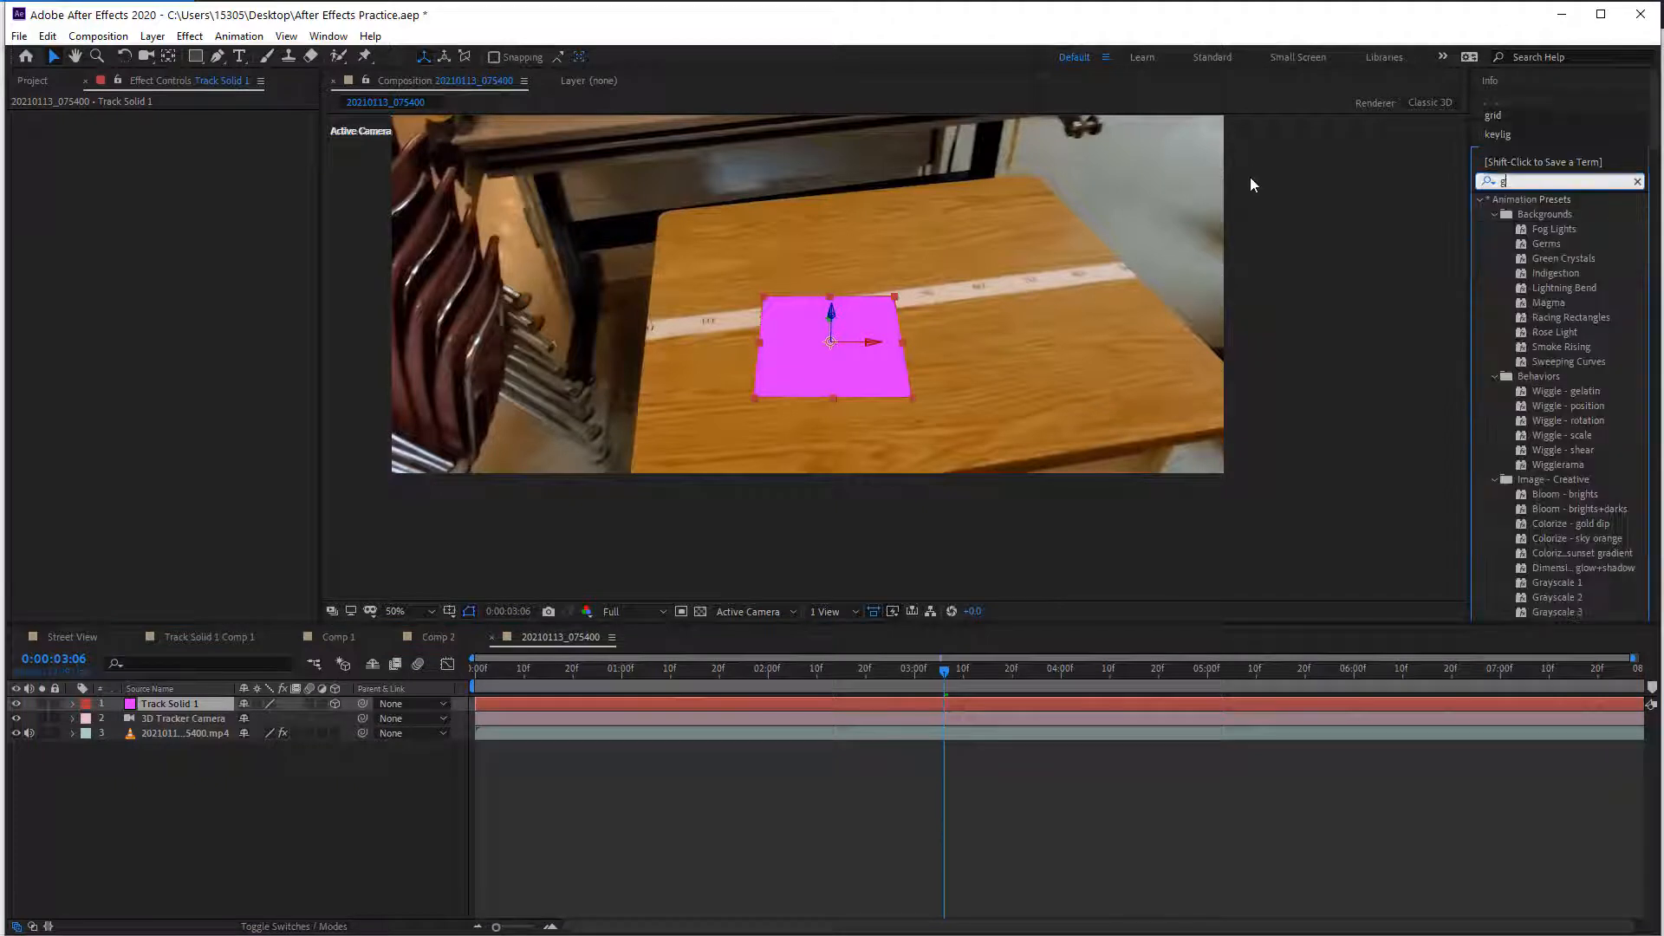
type("rid")
left_click_drag(1523, 288, 822, 373)
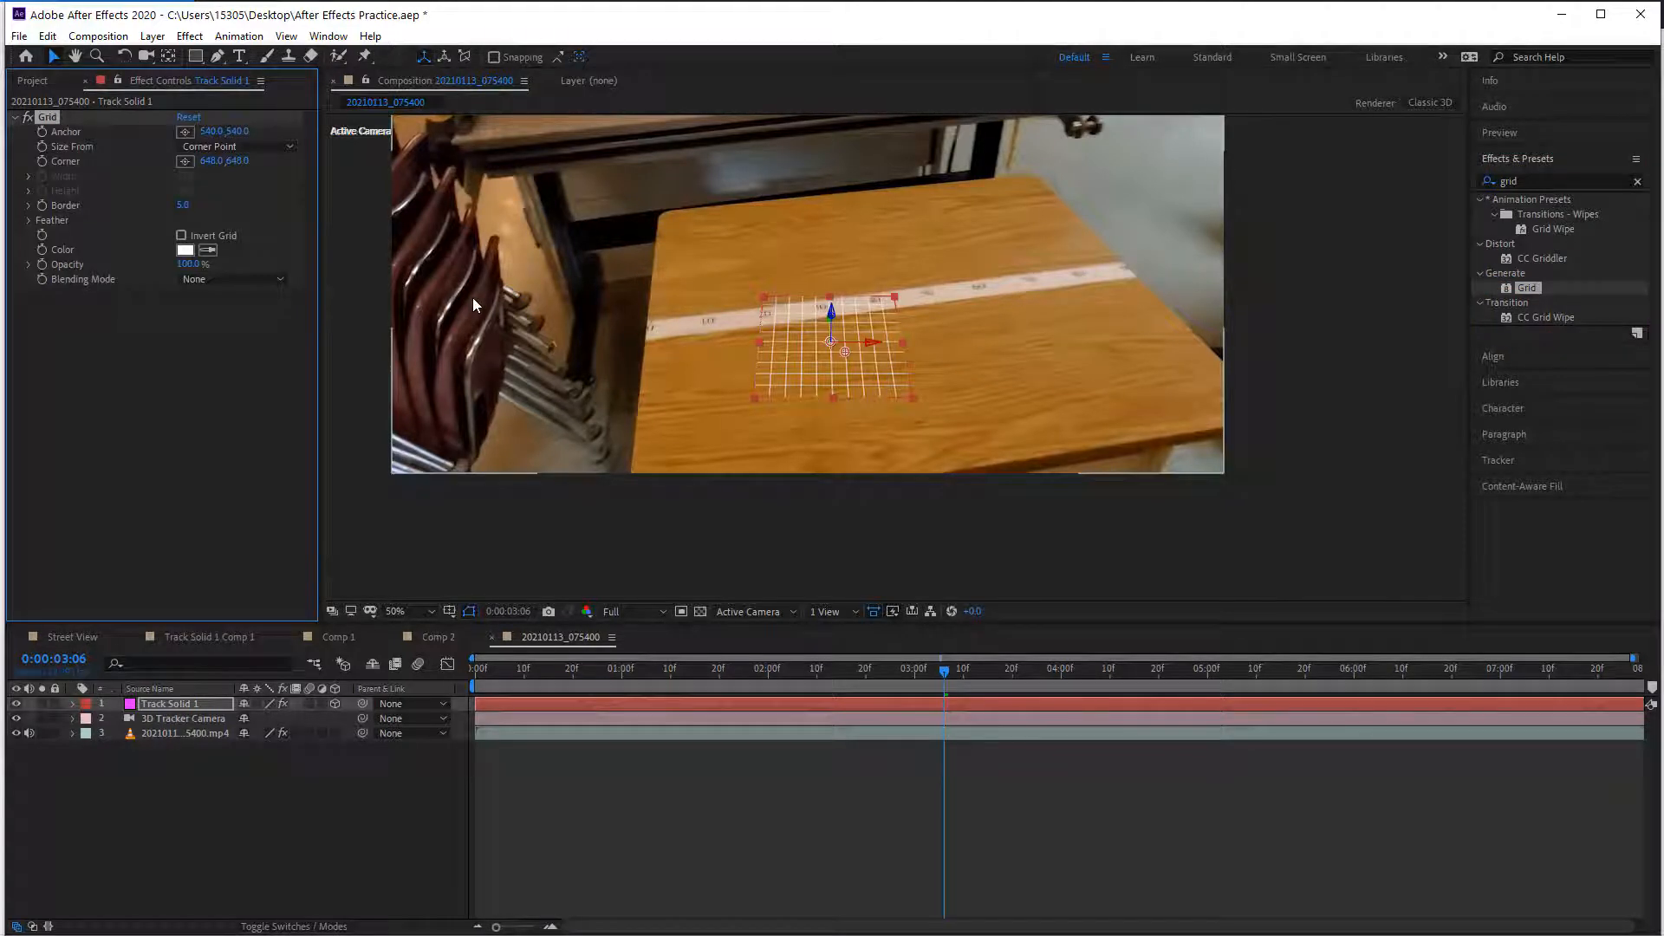
Step: Set the Track Solid 1 layer's Z Rotation to -9° and check the grid's alignment at 0:00:01:16
left_click(166, 706)
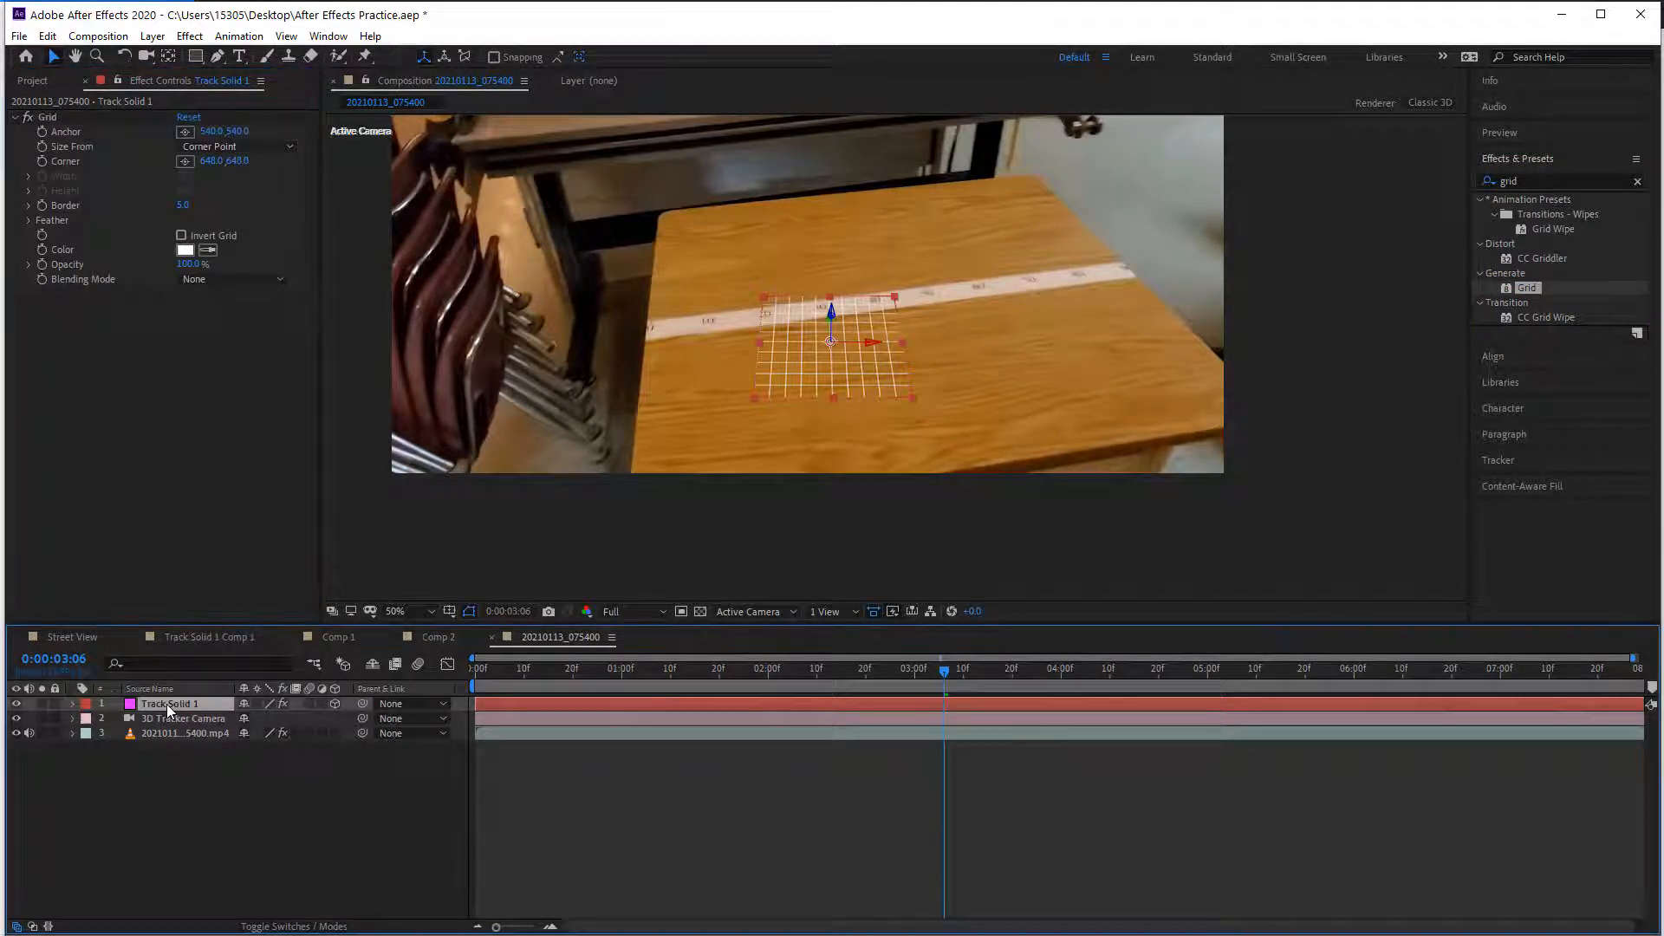
key("r")
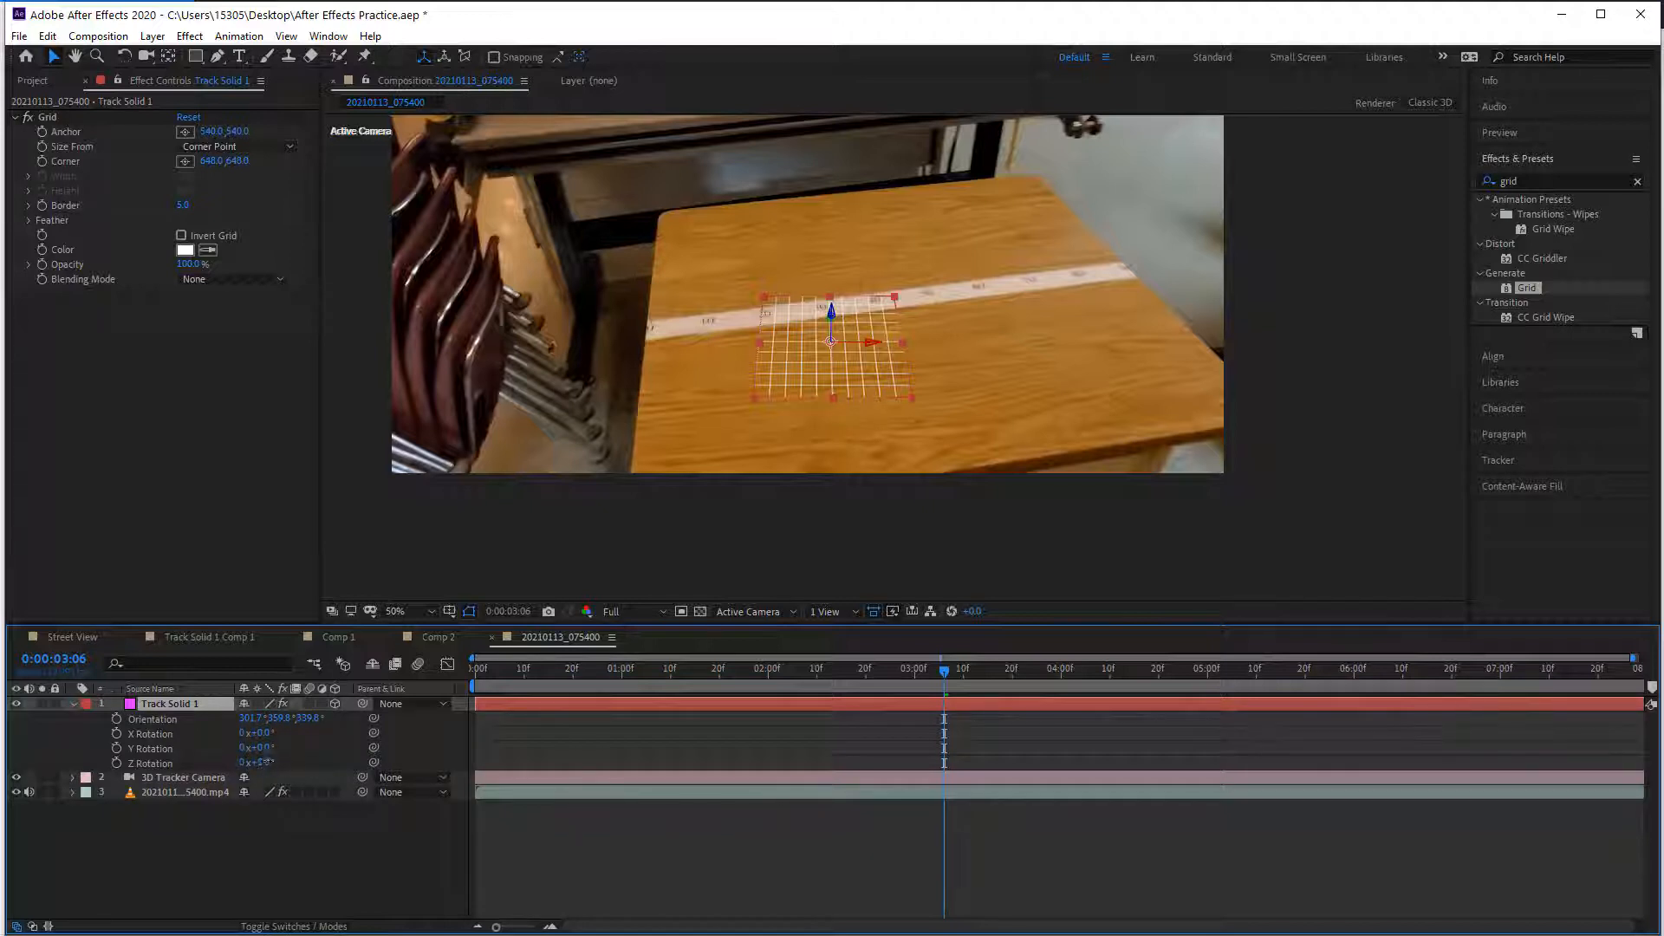
left_click_drag(259, 763, 260, 762)
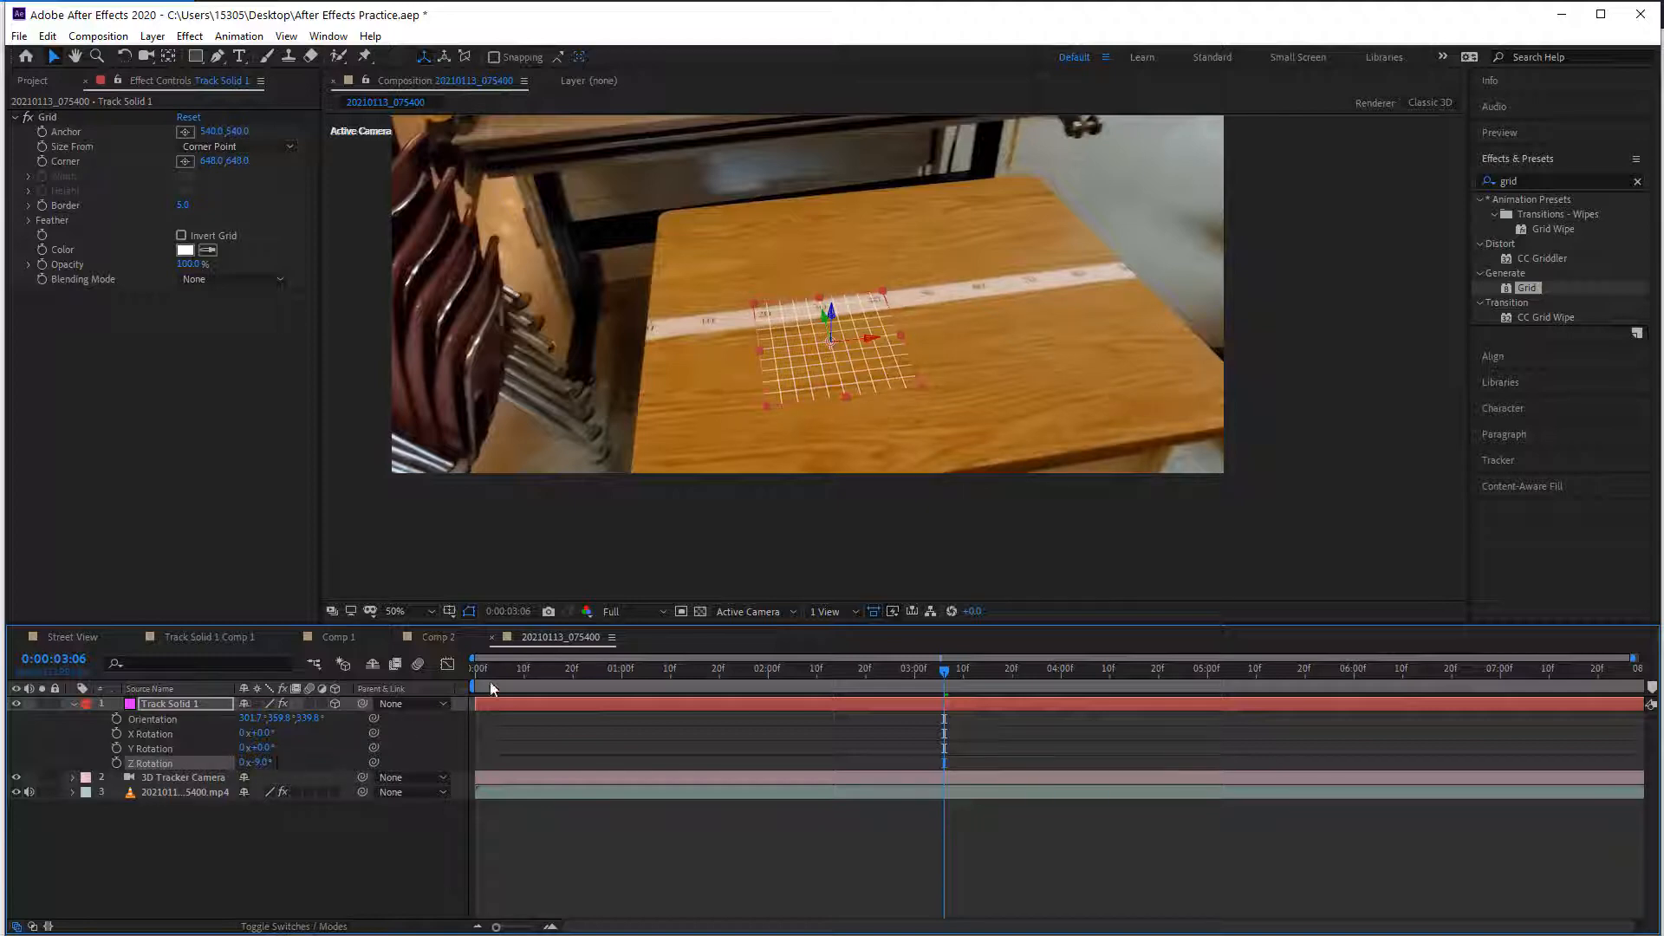
left_click_drag(493, 689, 699, 636)
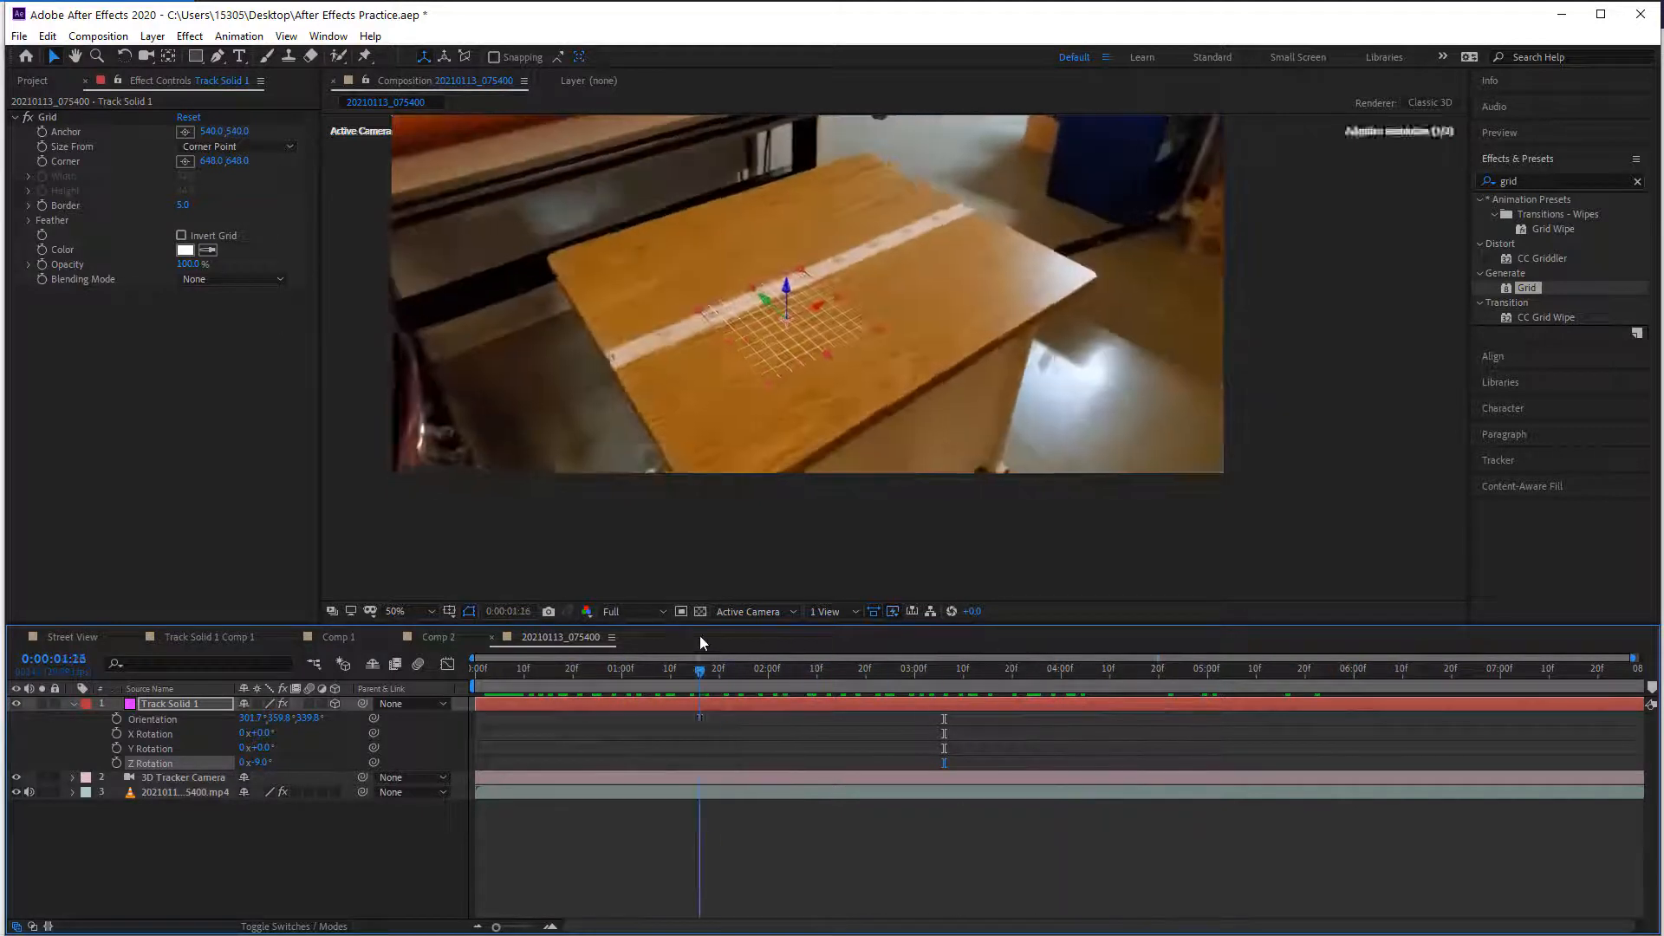
Step: Collapse the track solid's properties and add a new green 1920 × 1080 px solid layer with the default name
left_click(73, 704)
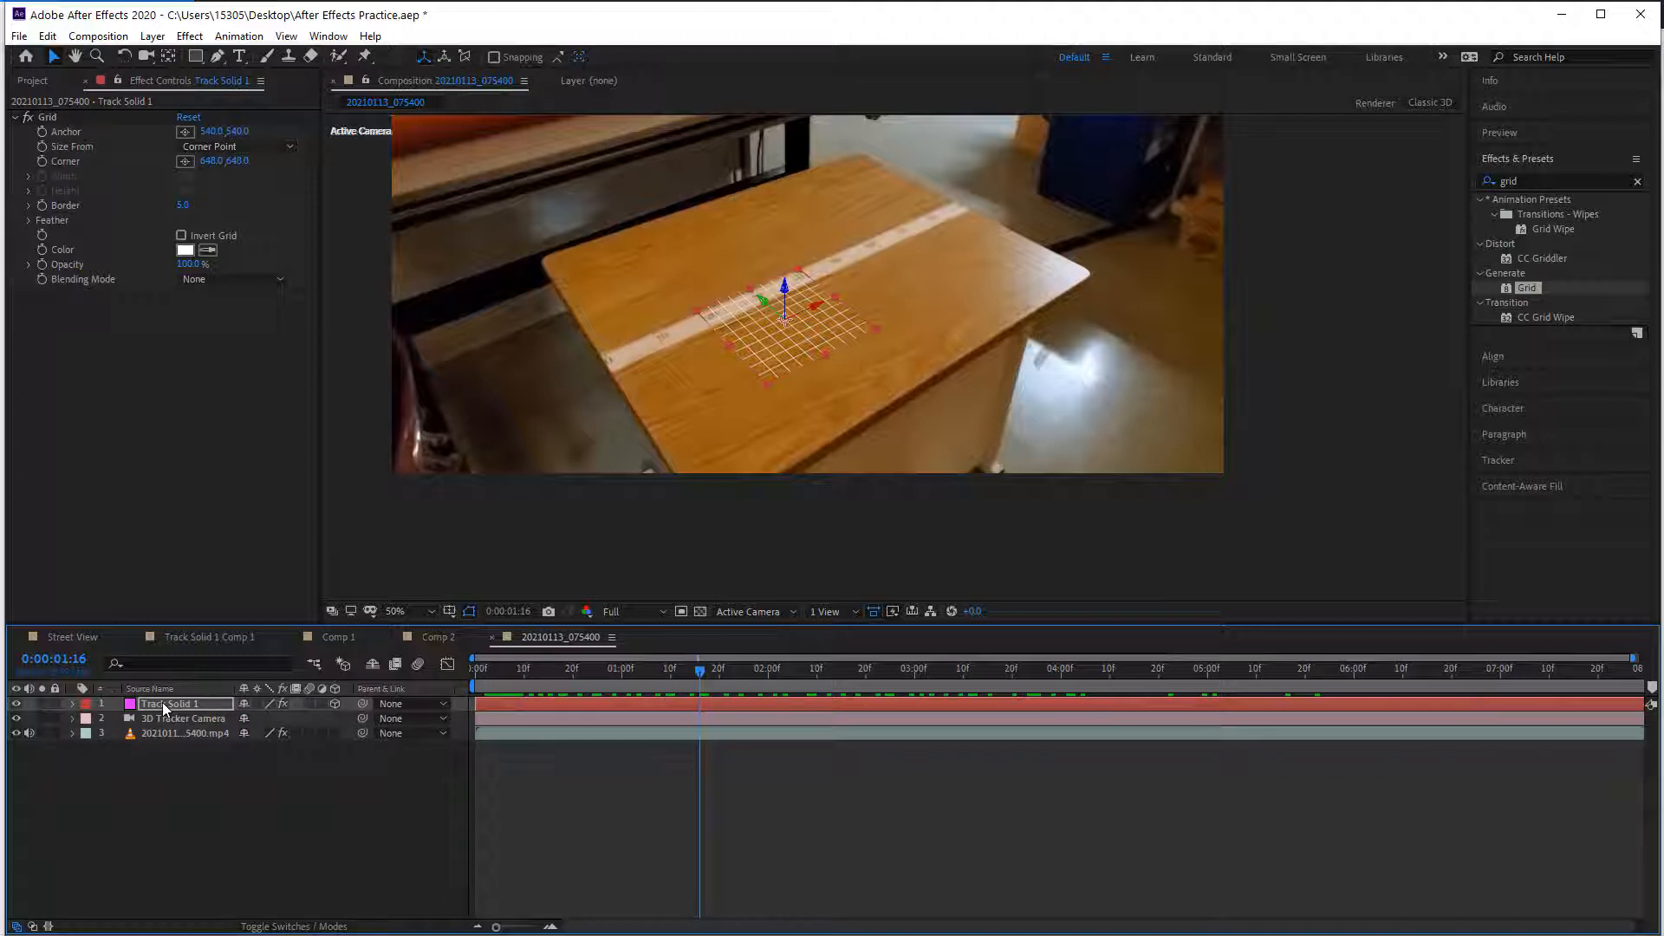
left_click(148, 797)
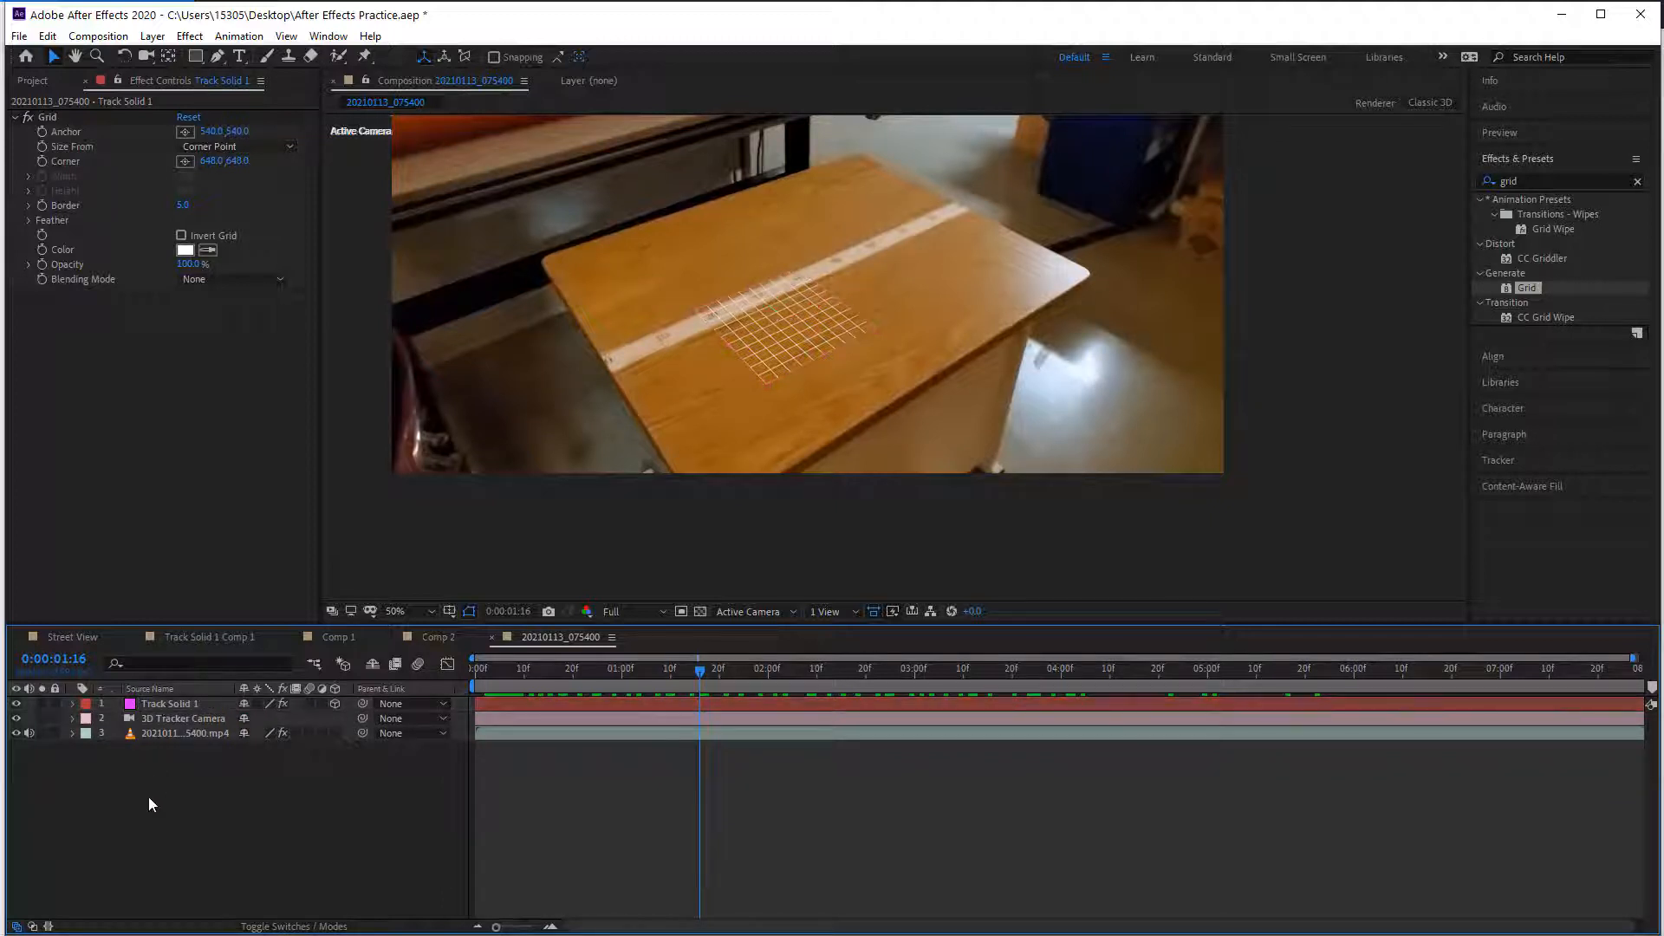
right_click(148, 798)
left_click(147, 775)
right_click(149, 768)
mouse_move(156, 780)
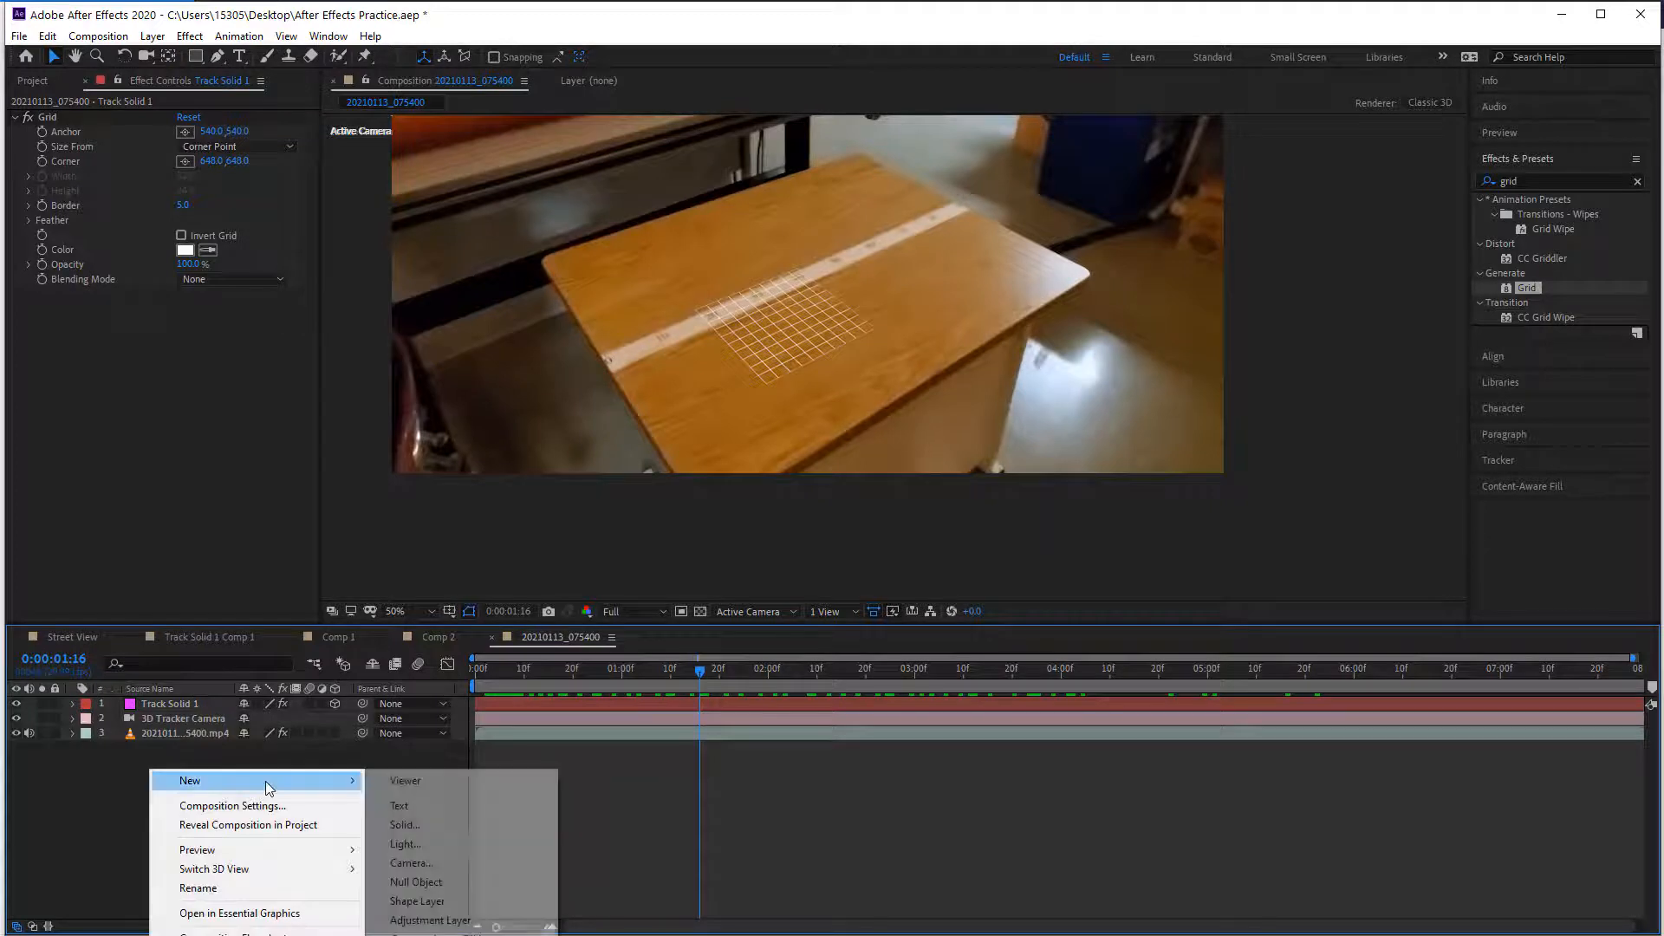
left_click(419, 824)
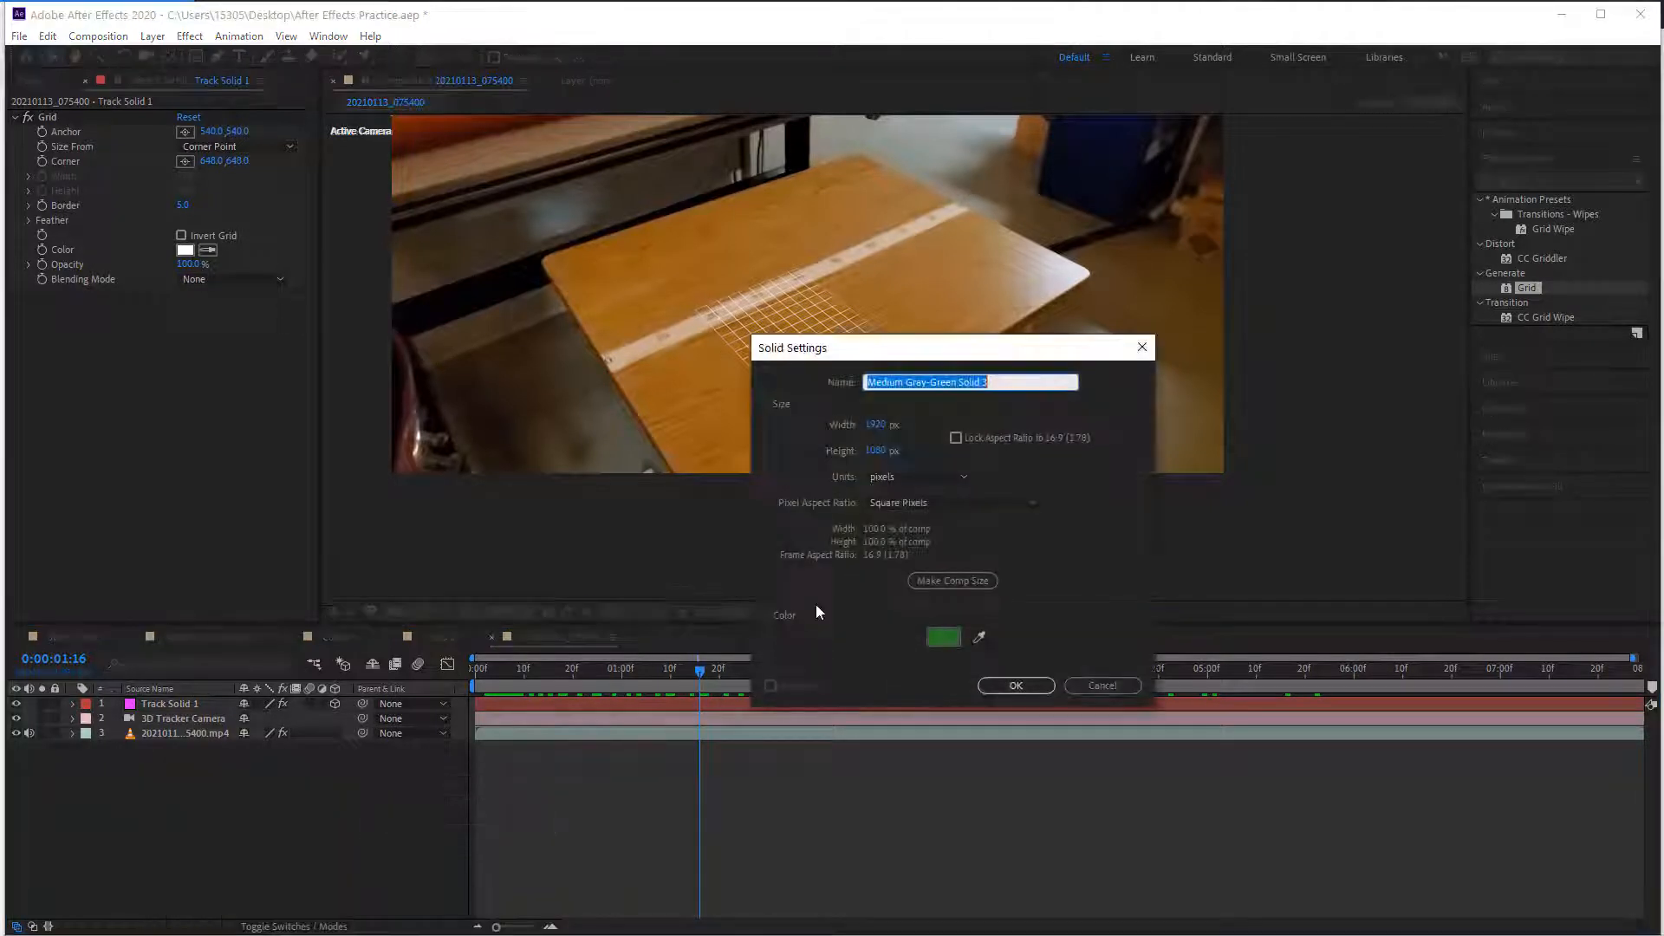
left_click(999, 684)
Step: Apply the Video Copilot Element effect to the new green solid
left_click(1563, 178)
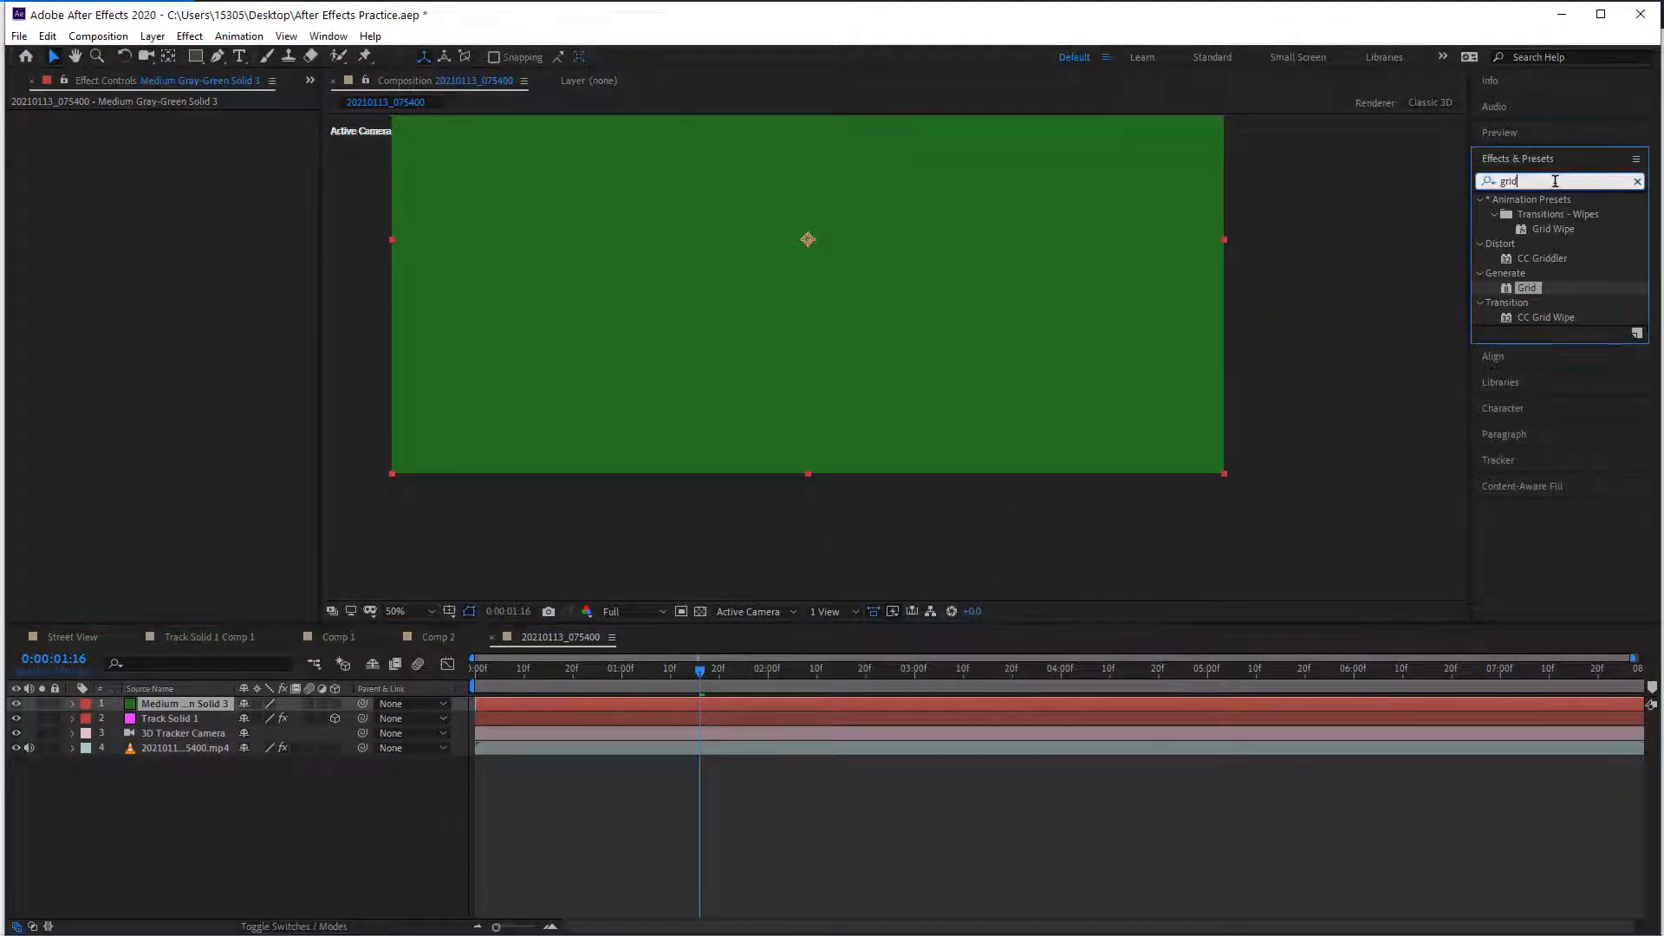
type("elem")
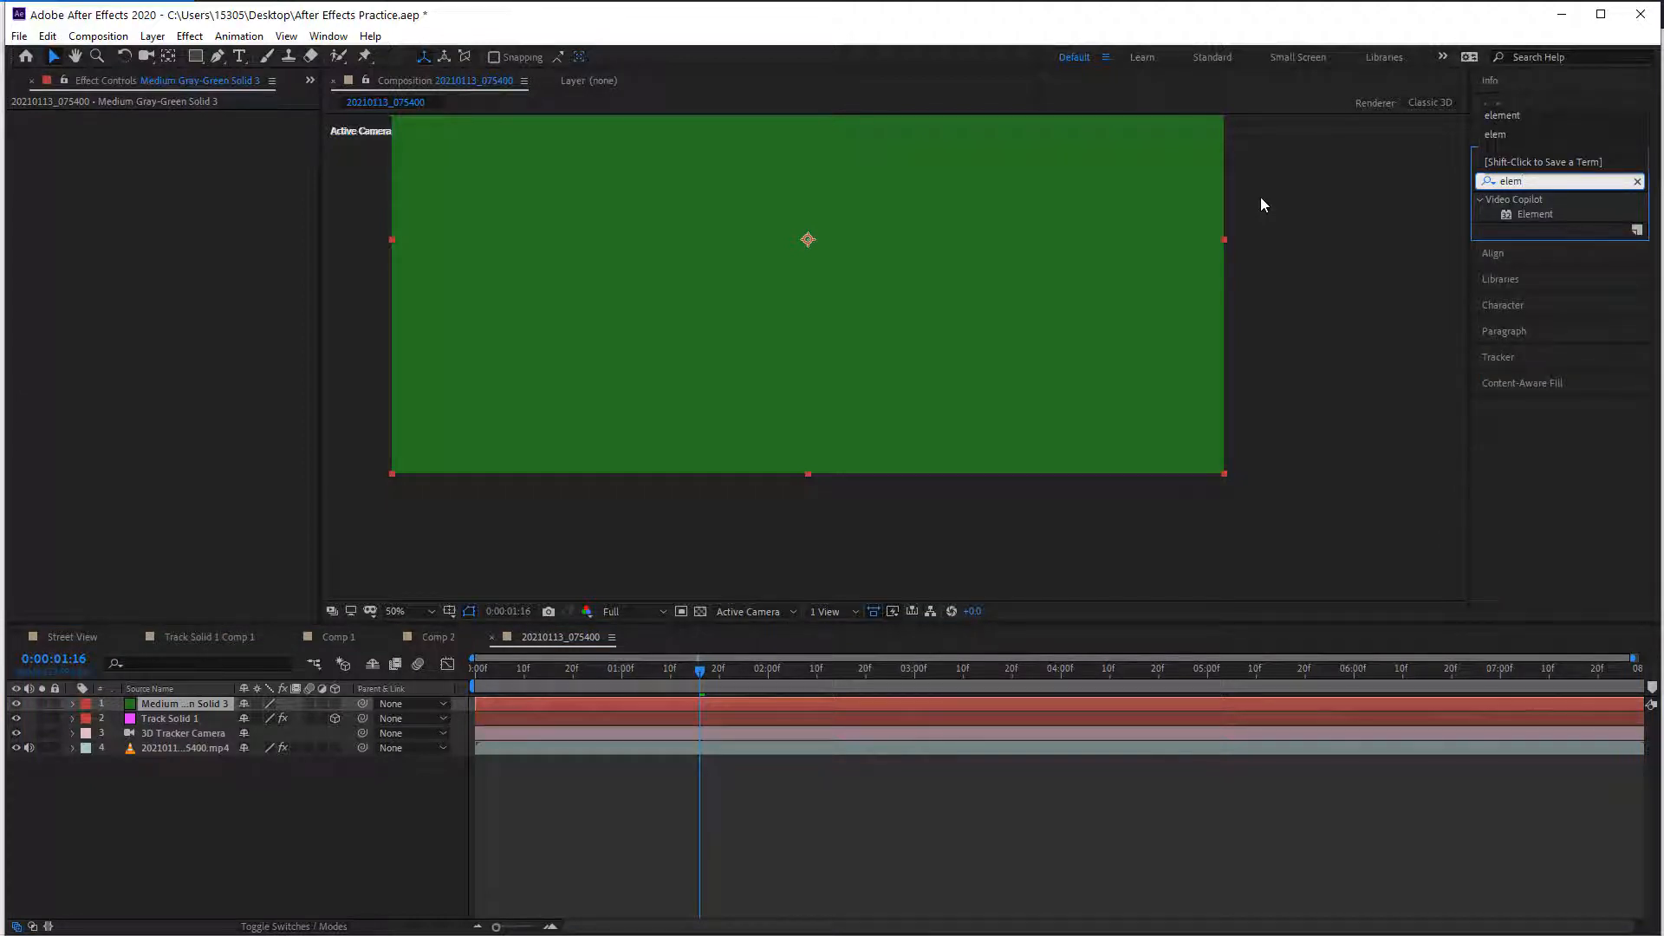
left_click(1526, 215)
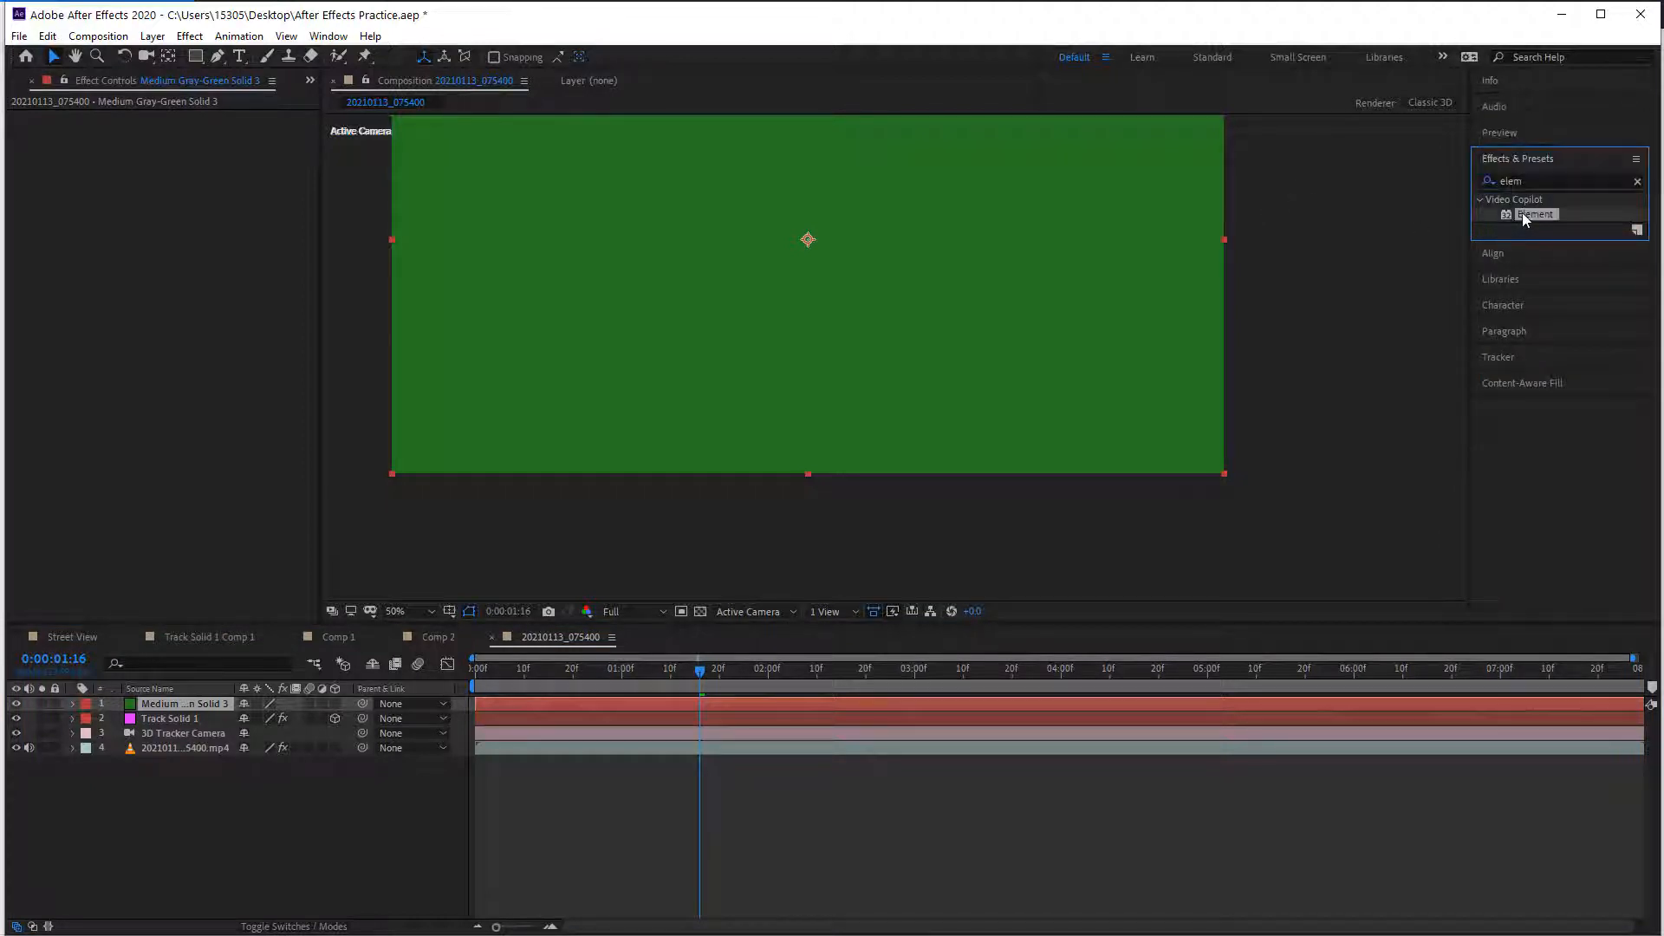
left_click_drag(1524, 217, 761, 287)
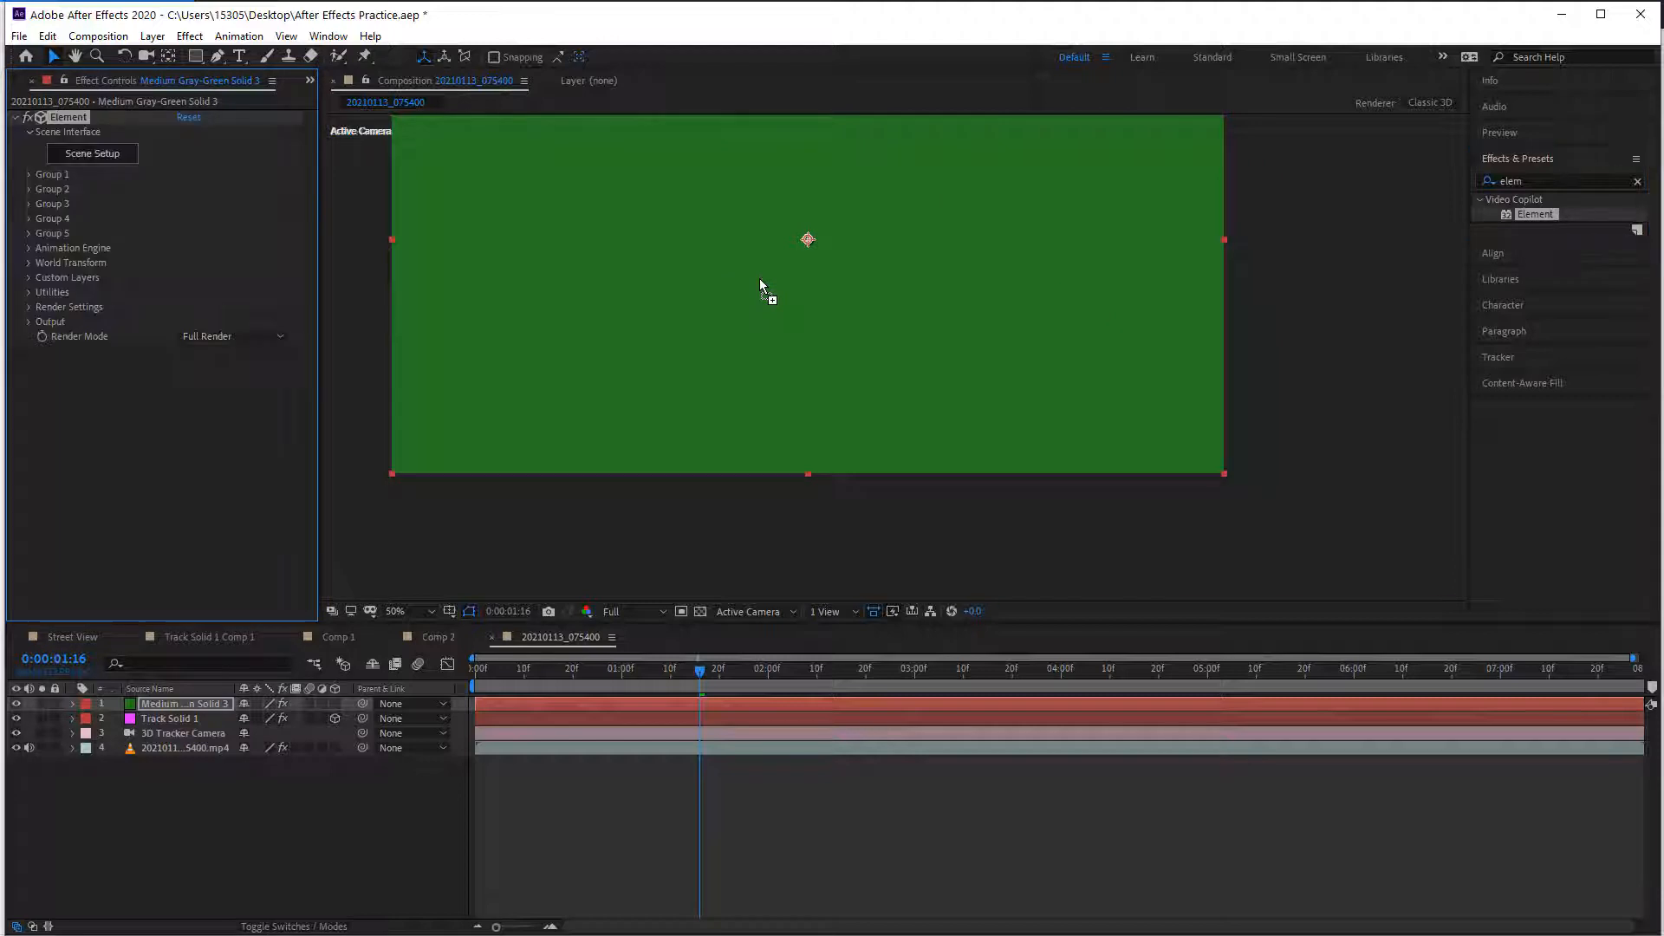
left_click_drag(1056, 293, 1126, 382)
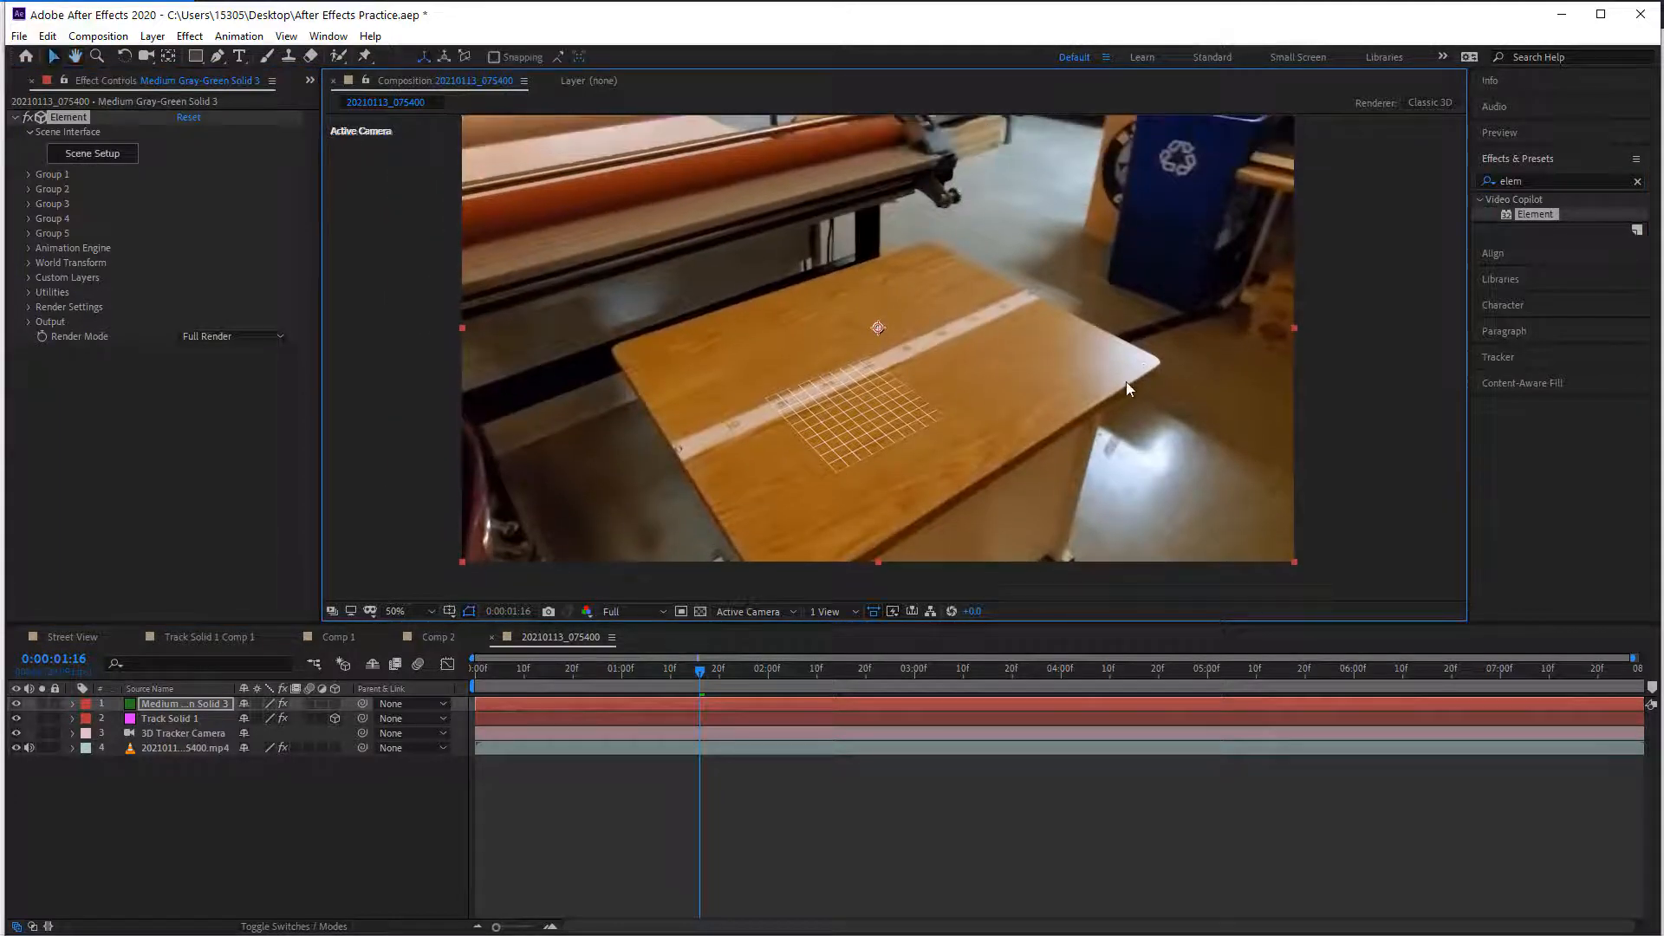
Step: Open Element's Scene Setup and add the chess_board model from Starter_Pack_Physical to the scene
left_click(96, 156)
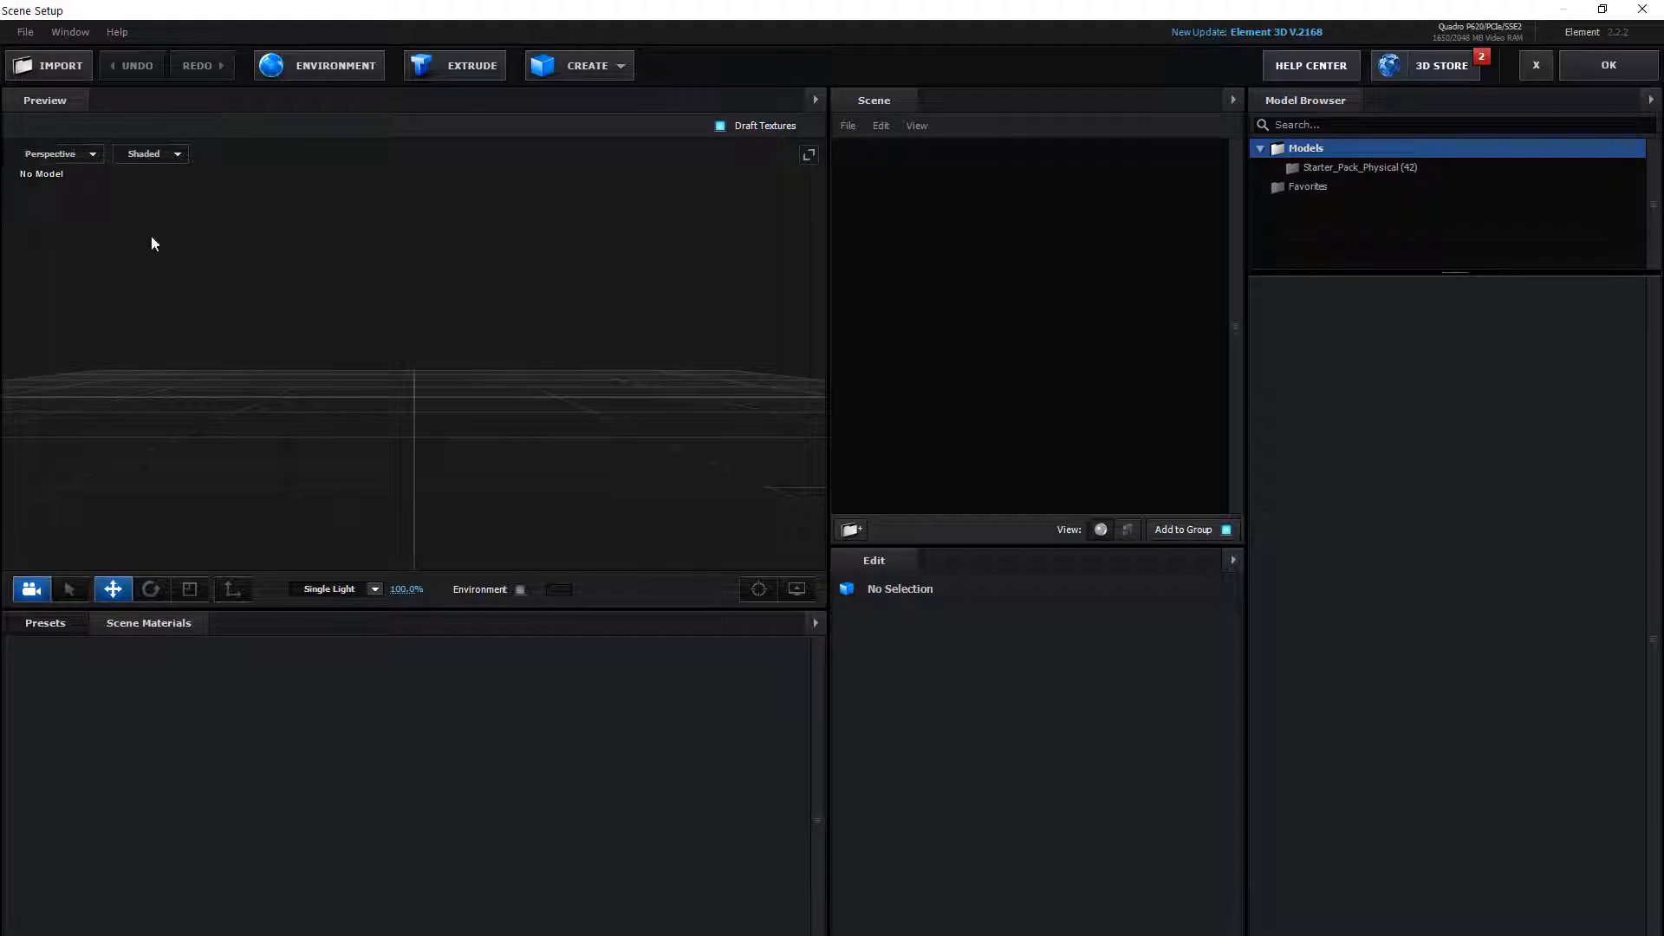
left_click(1347, 170)
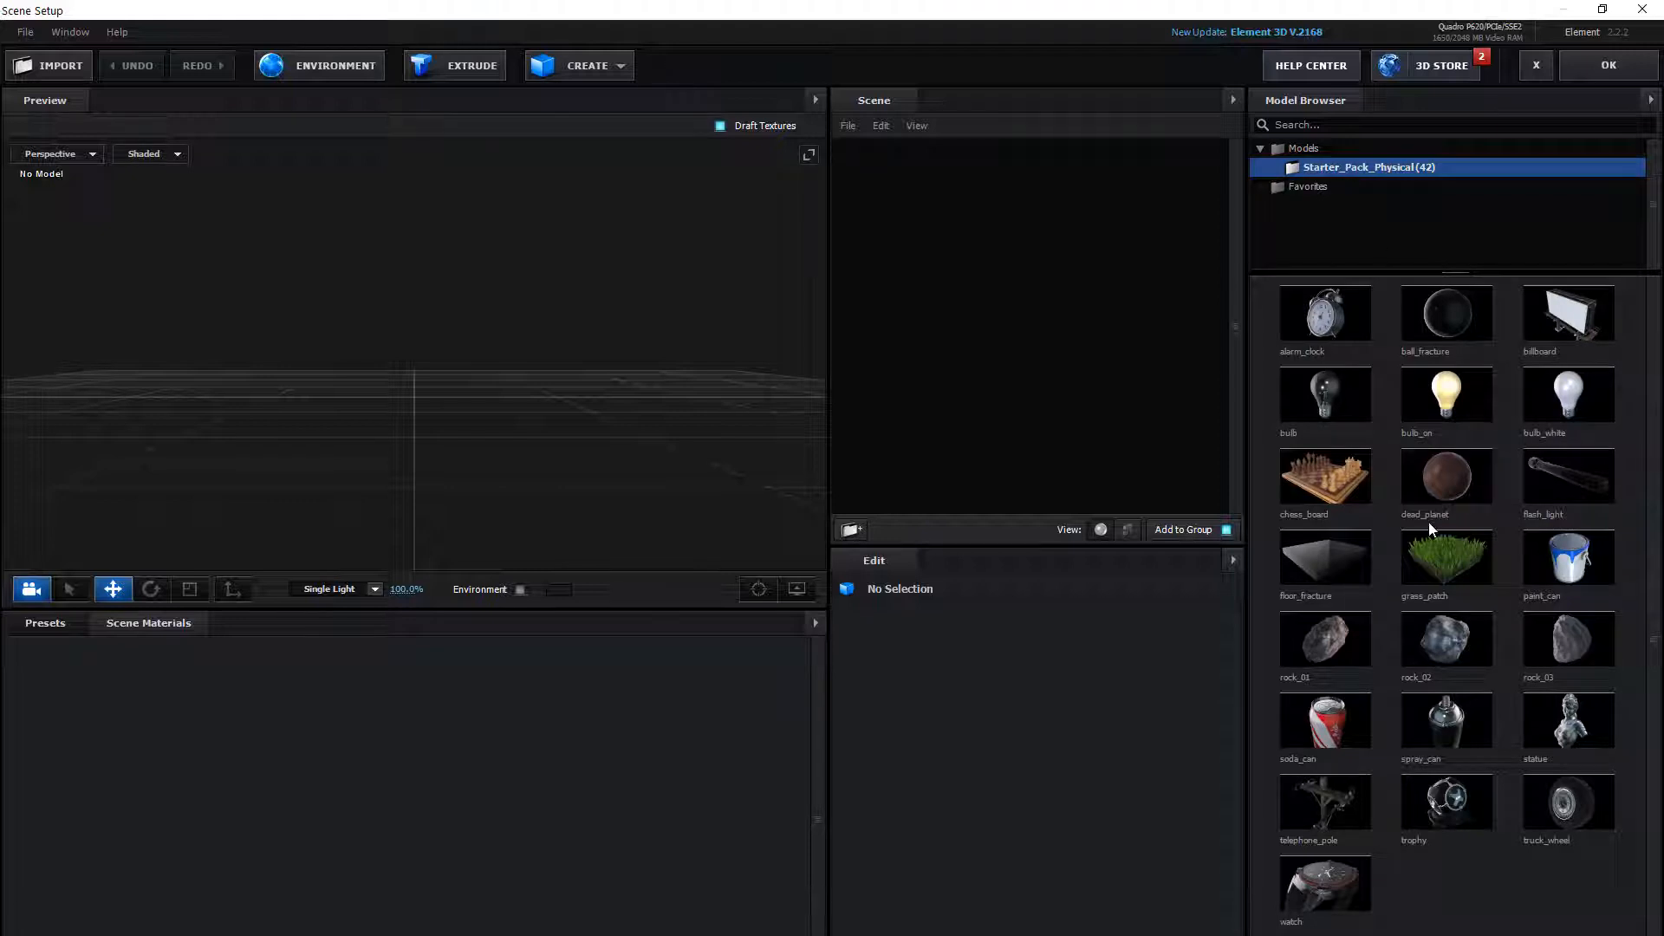
left_click_drag(1328, 478, 437, 458)
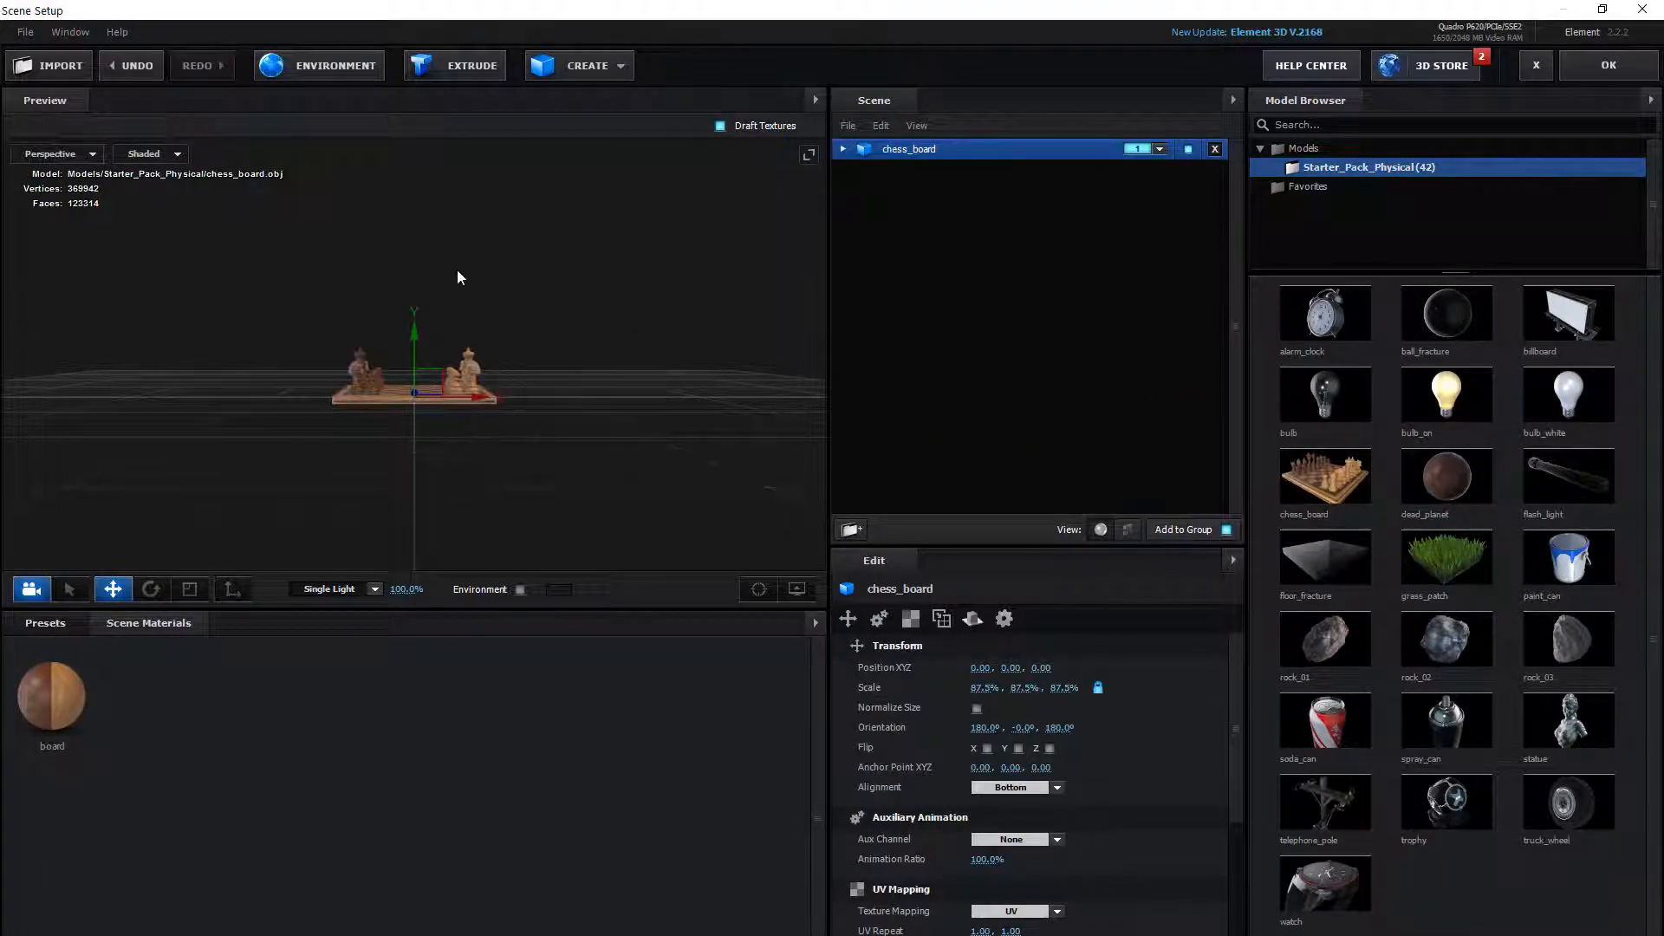
left_click_drag(457, 275, 660, 406)
scroll(430, 387, "up", 5)
scroll(430, 385, "down", 5)
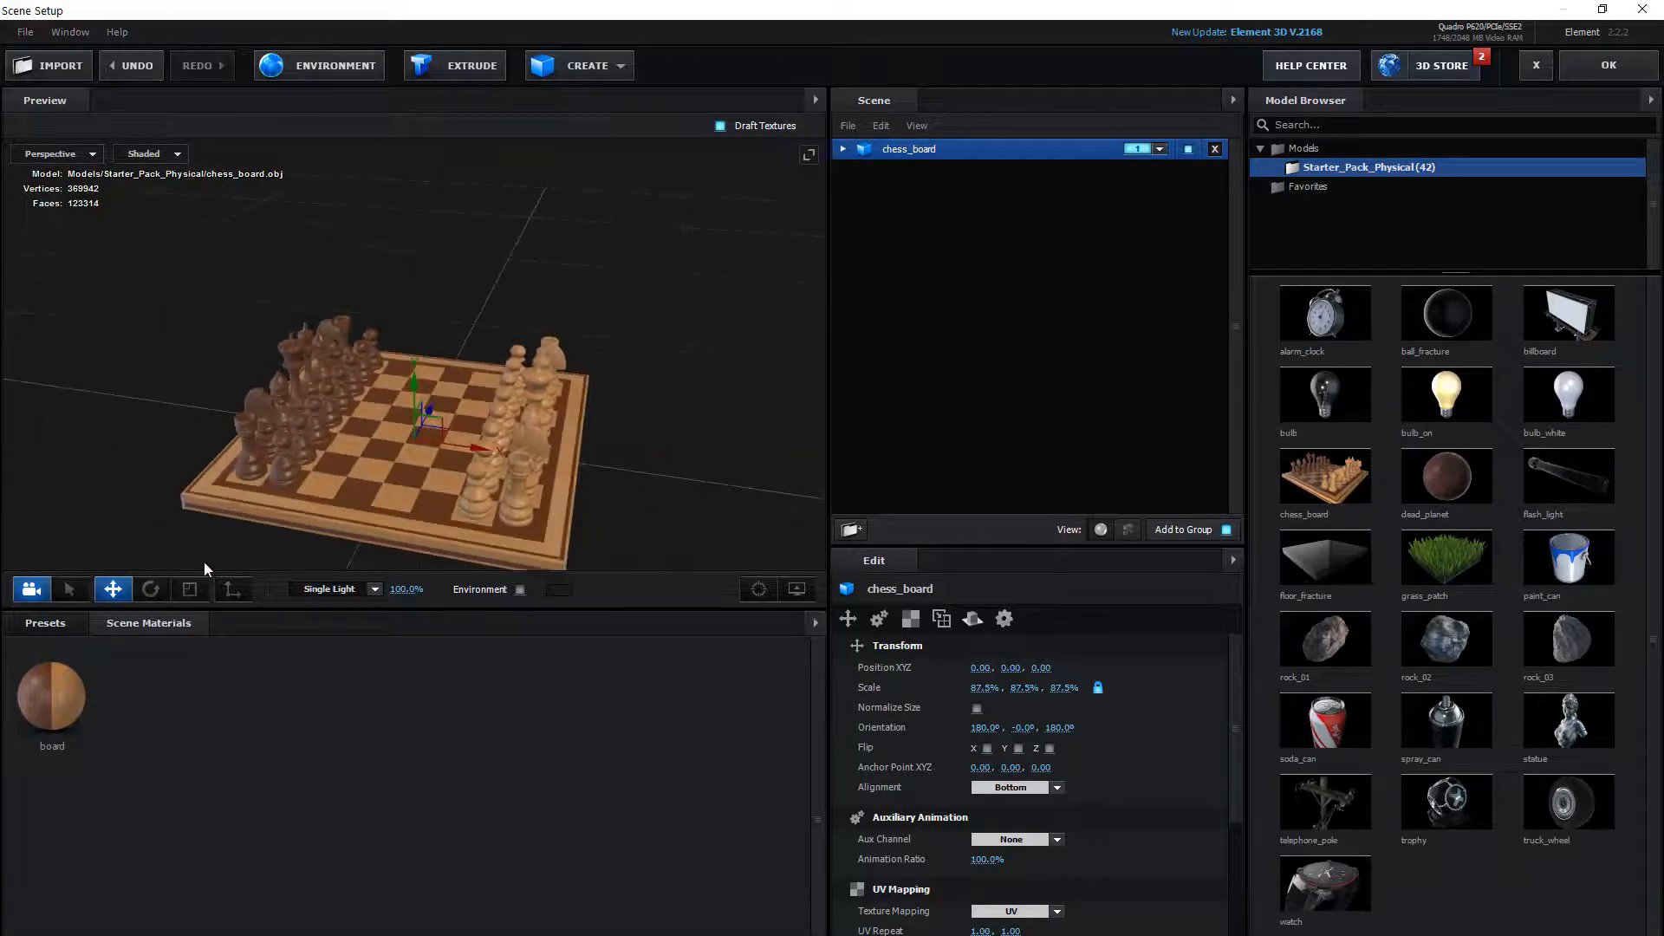
Step: Scale the chess board model uniformly to about 141.9%
left_click(189, 589)
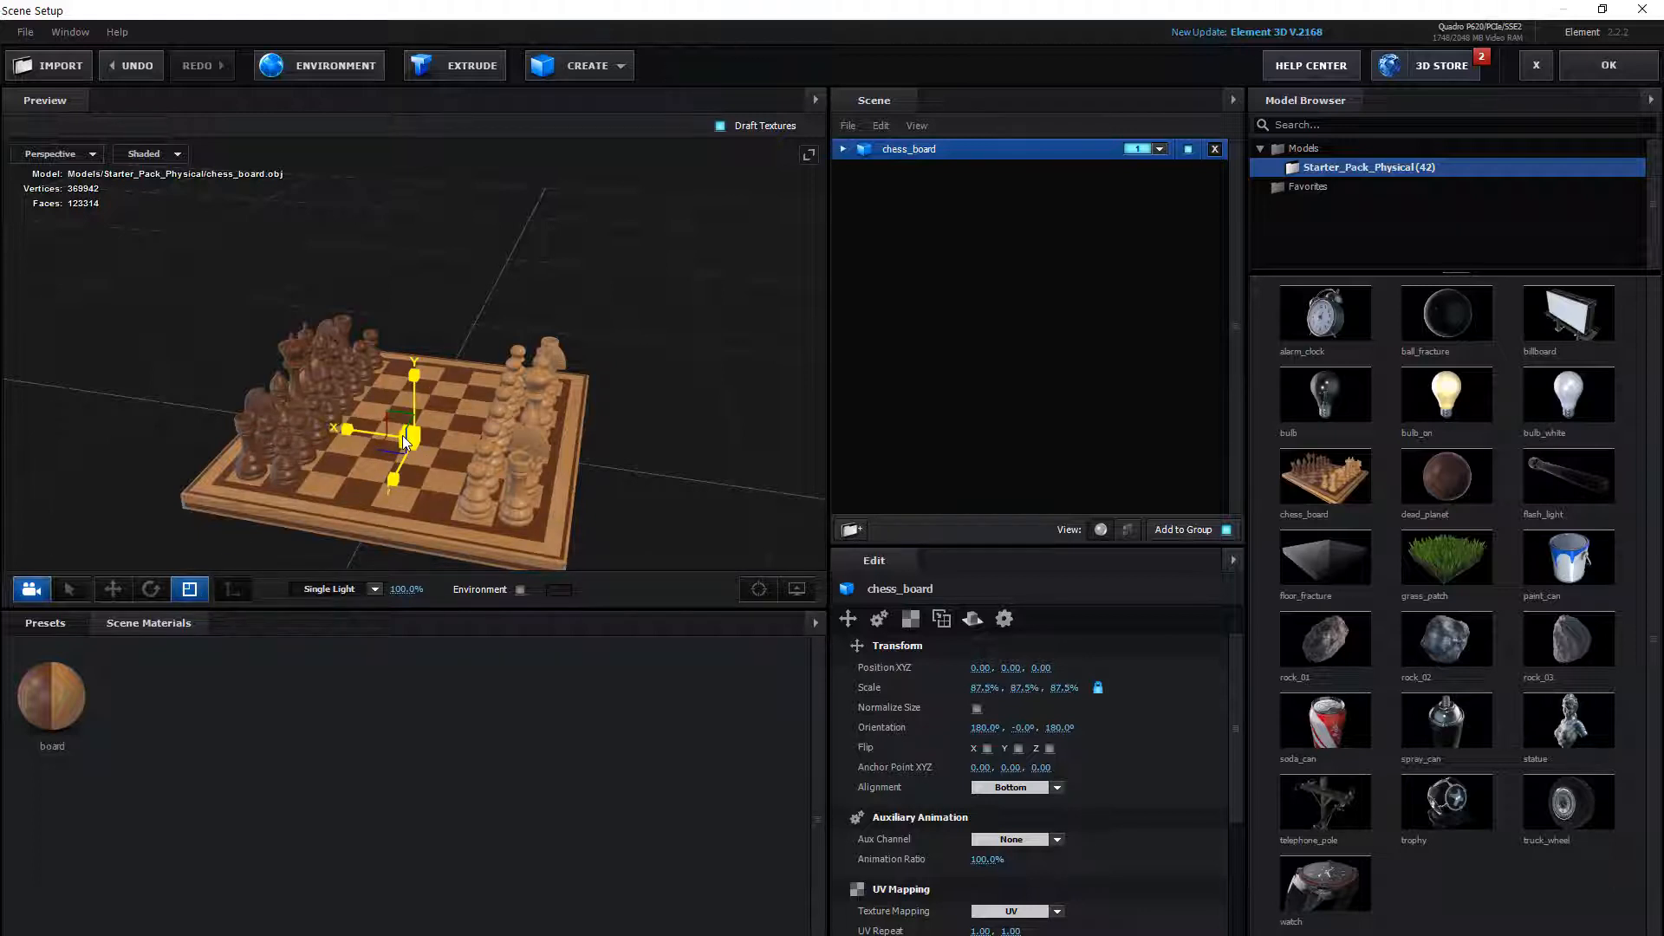
left_click_drag(402, 435, 424, 333)
key("ctrl+z")
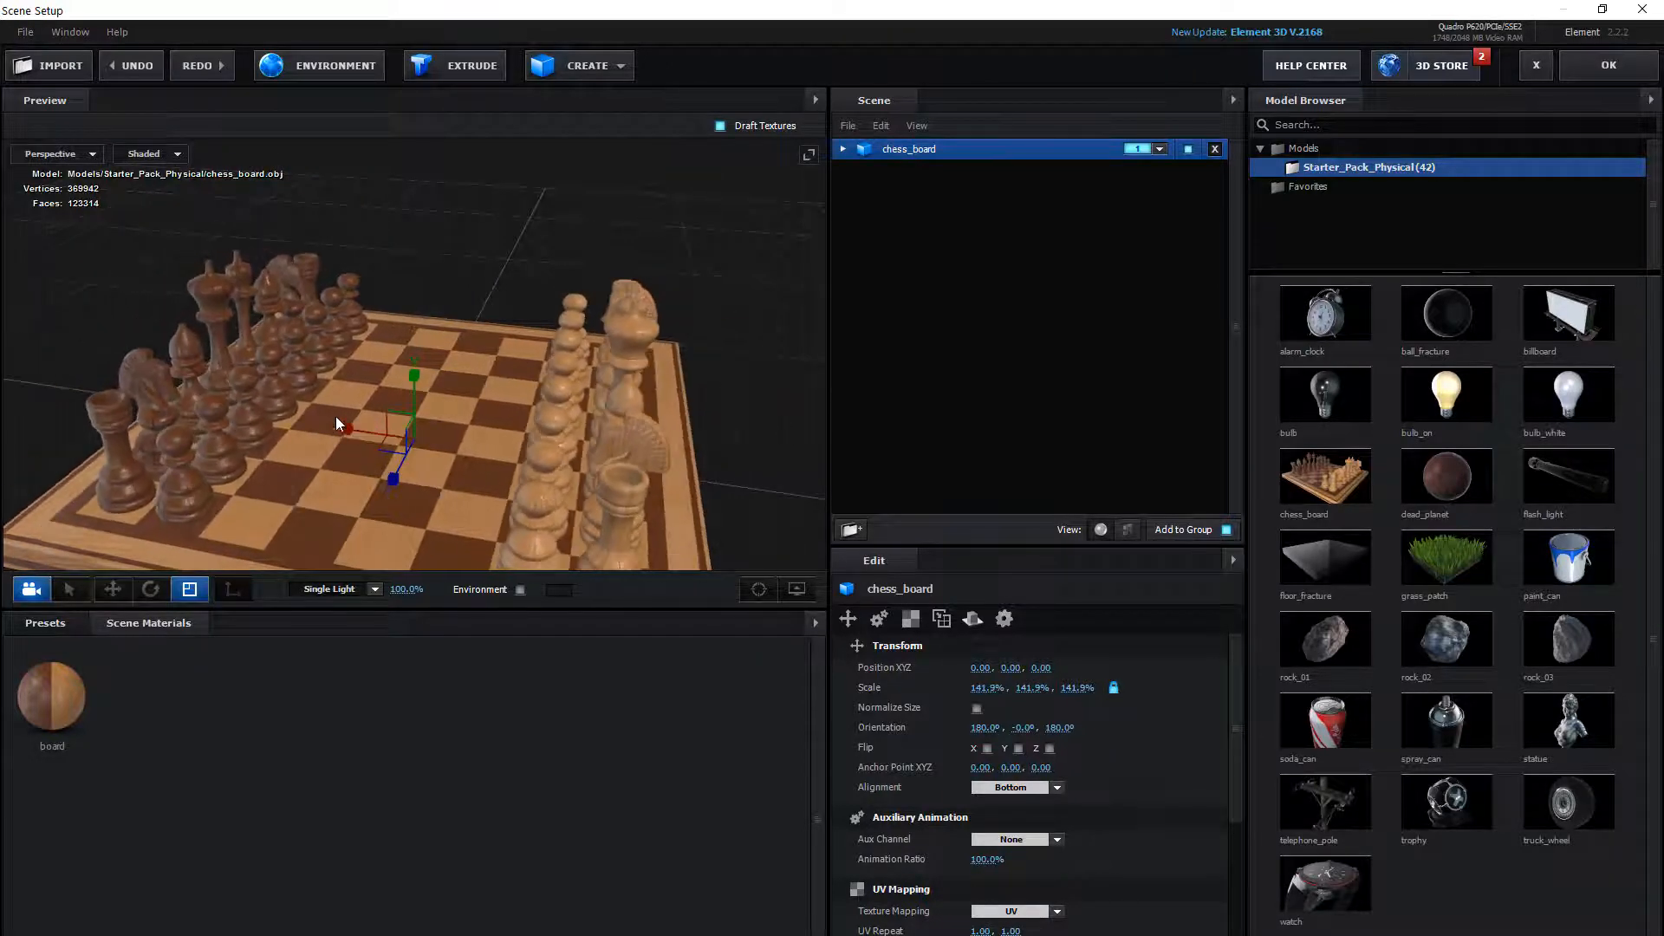
left_click_drag(440, 400, 387, 388)
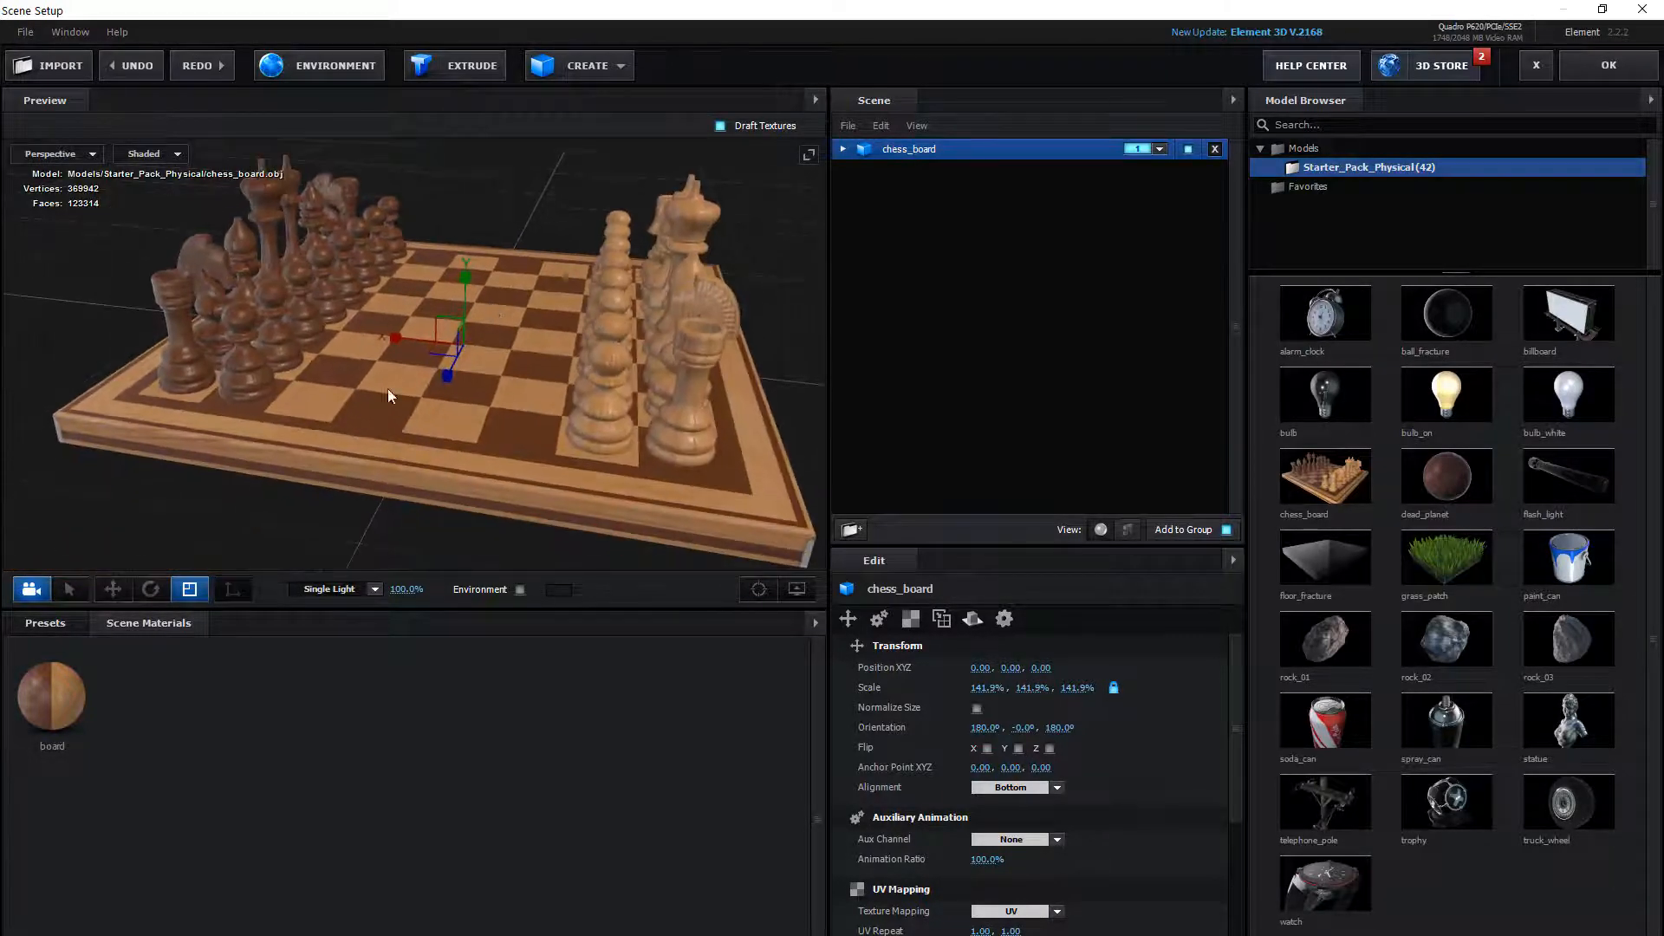
Step: Rotate the chess board model to a Y orientation of about 11.4° and dismiss the browser notification
left_click_drag(145, 271, 397, 408)
left_click(151, 589)
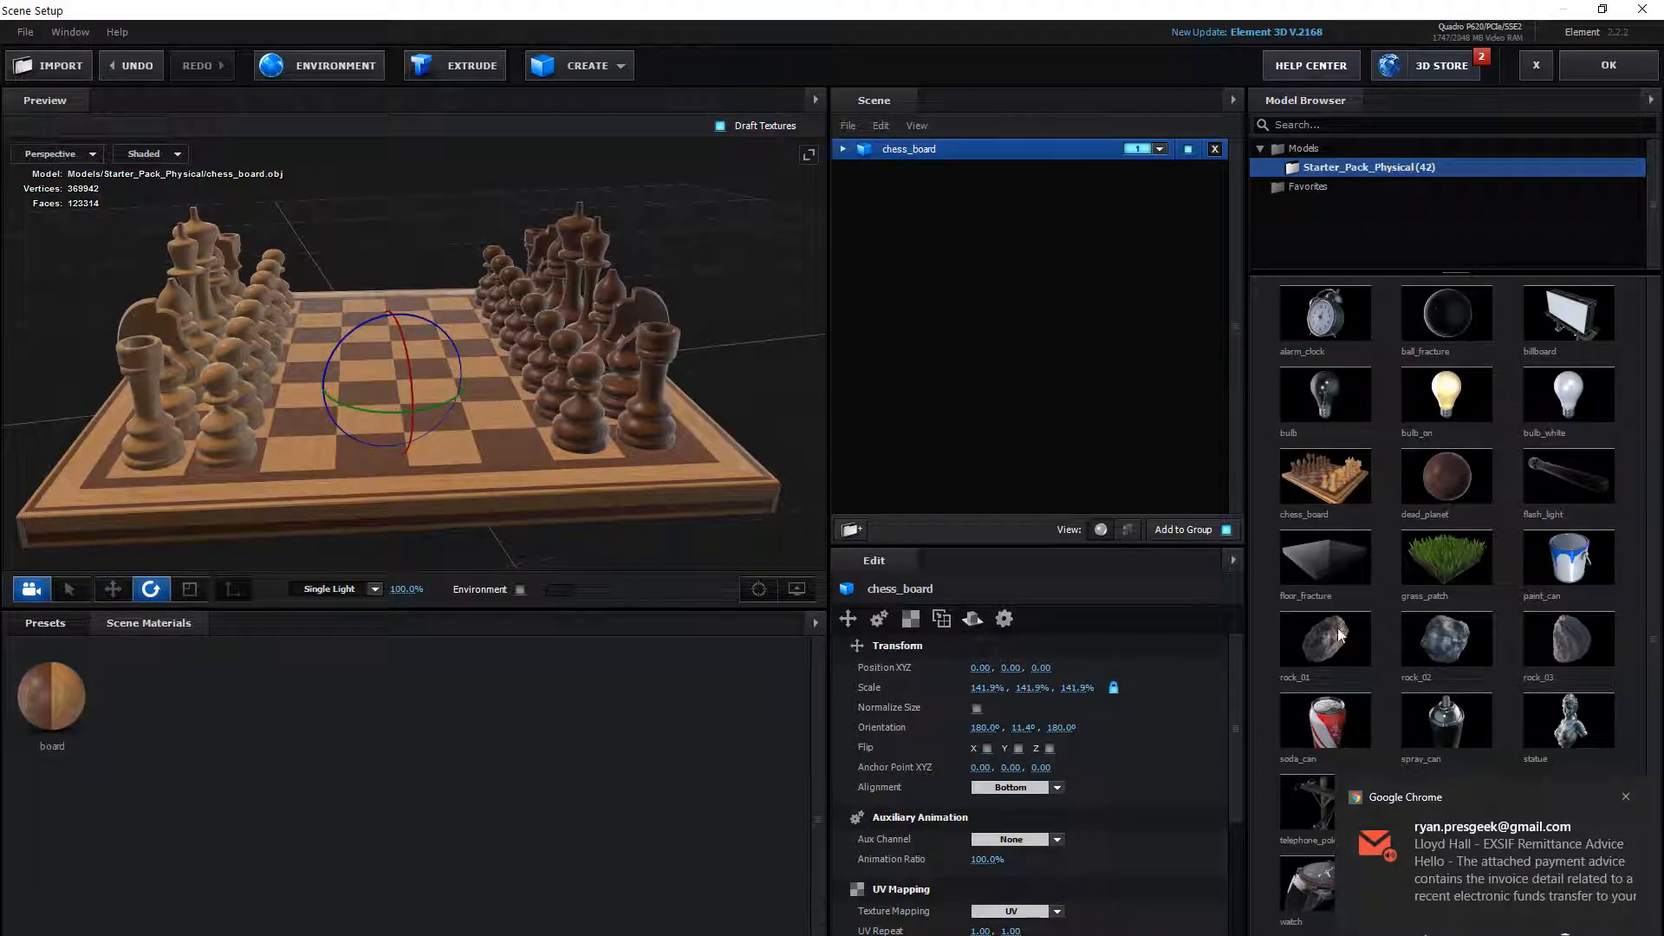
left_click(1626, 797)
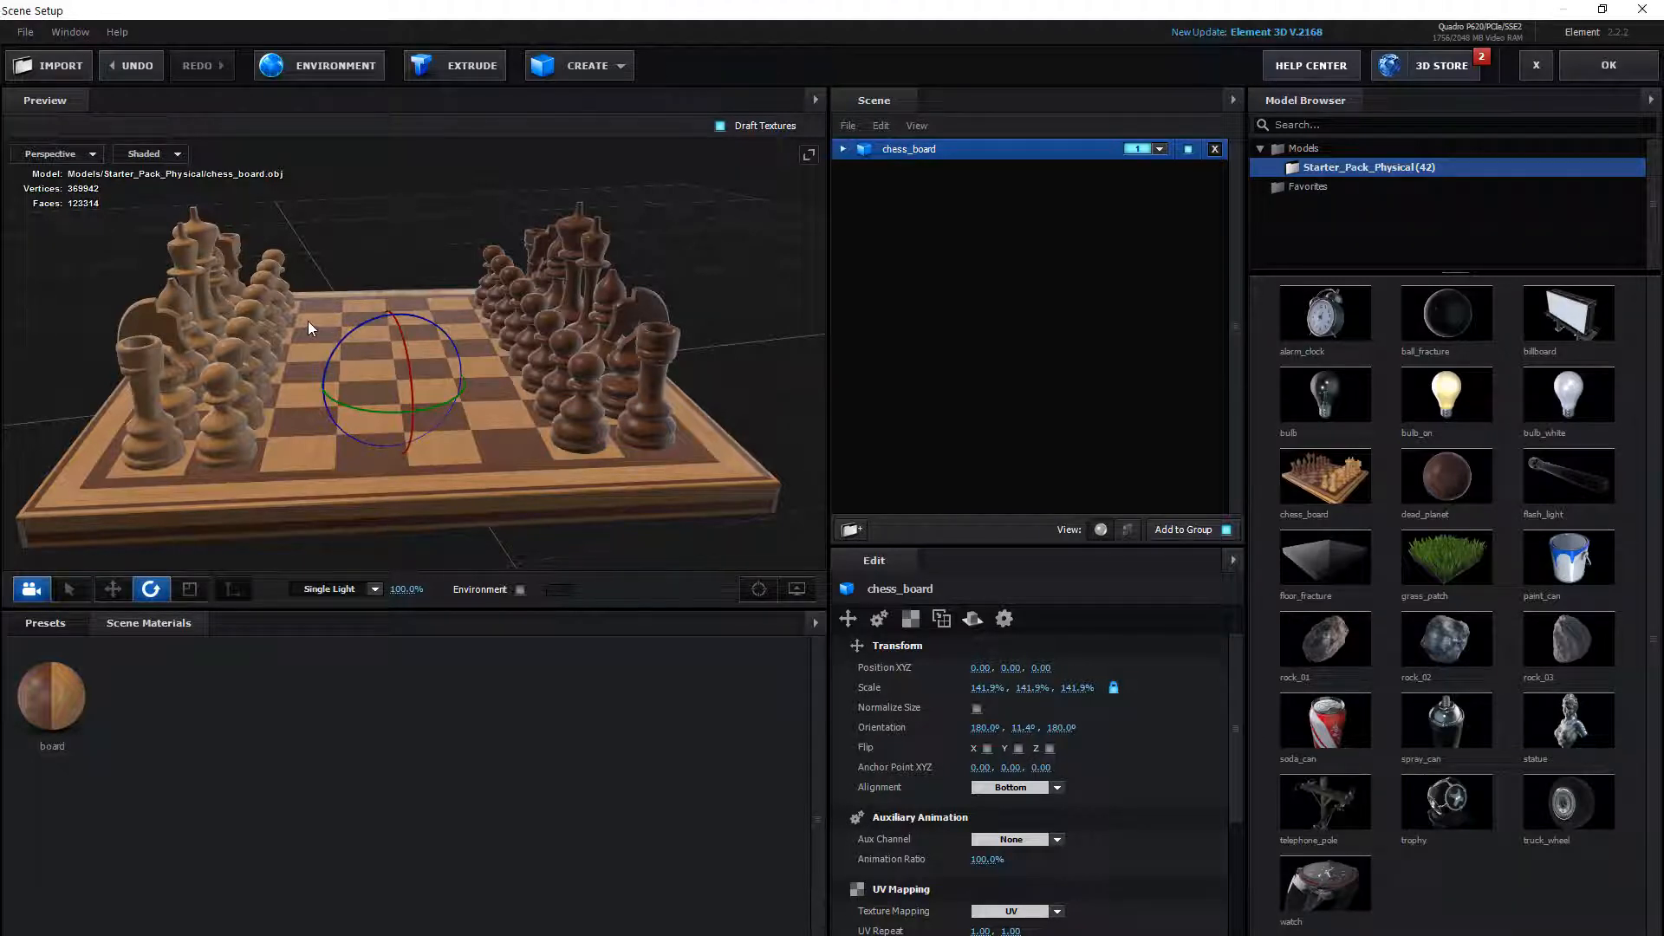
Step: Expand the chess_board model and toggle each board component's visibility off and on to identify its parts
left_click(52, 718)
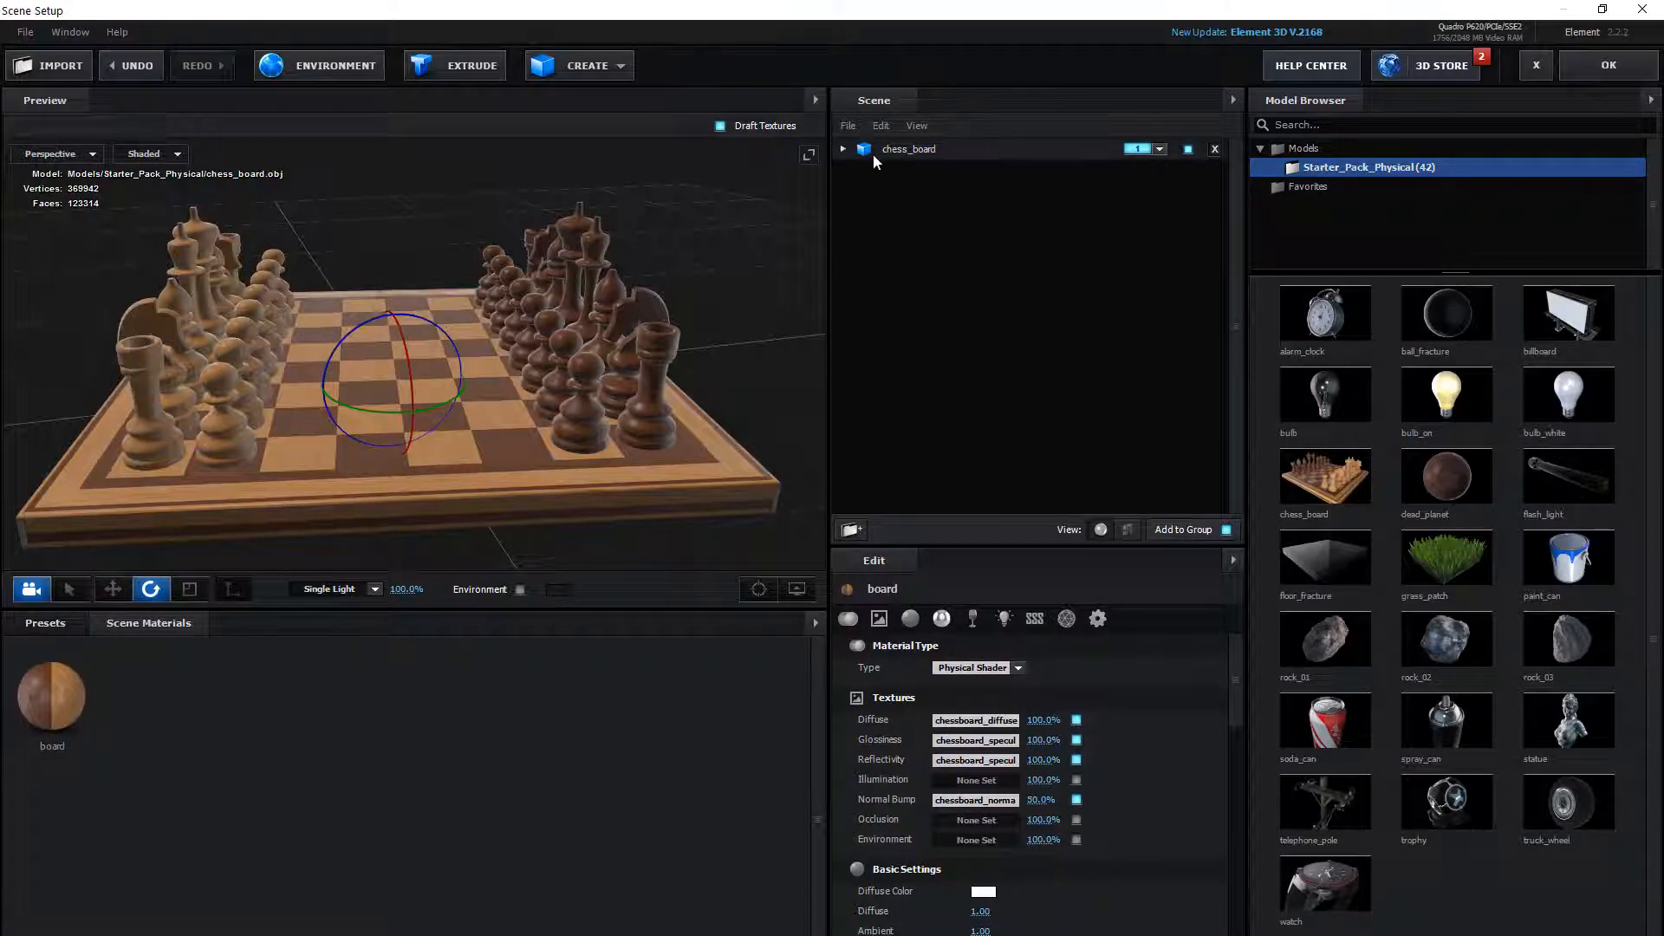
left_click(844, 148)
left_click(917, 172)
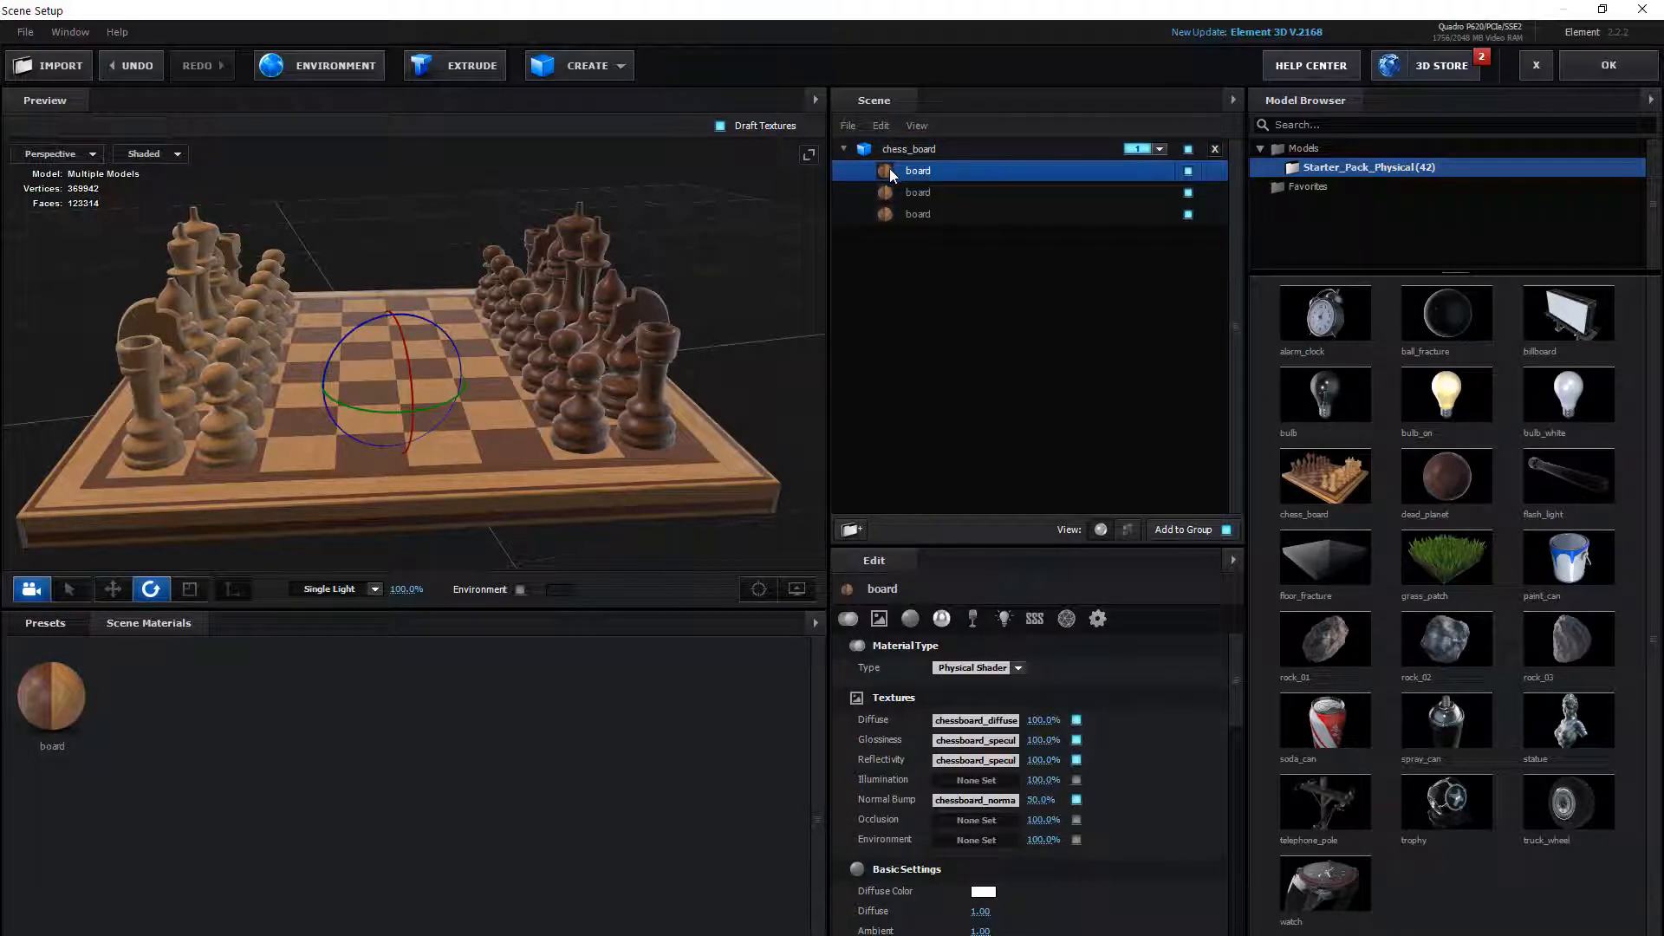
left_click(1188, 171)
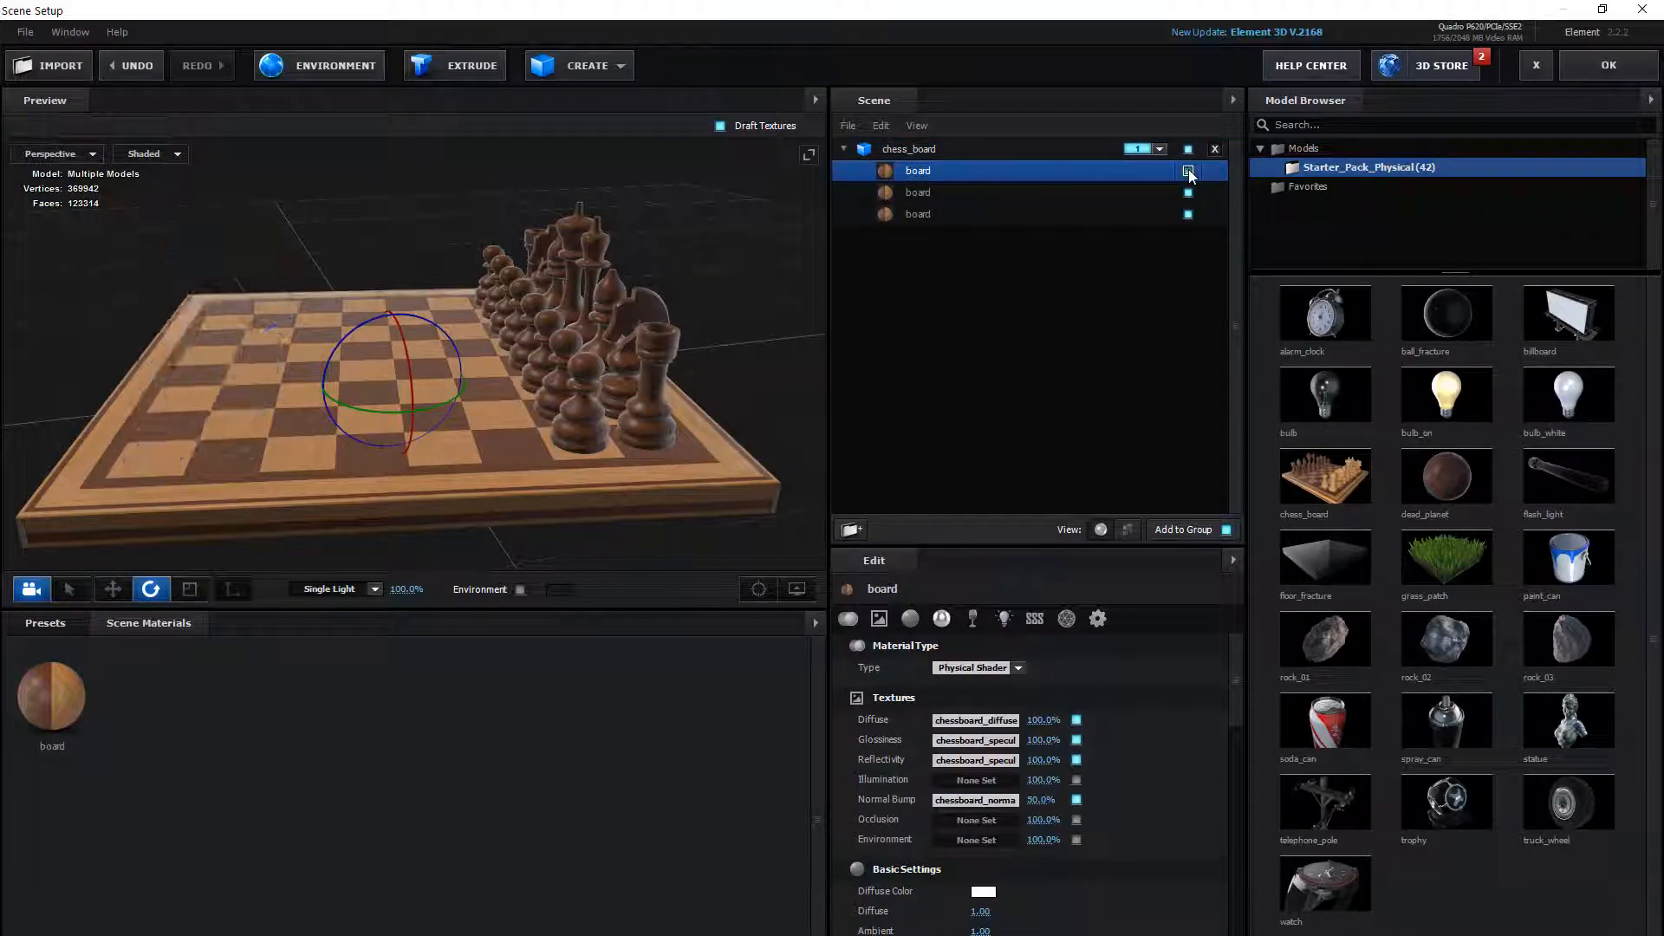
left_click(1188, 171)
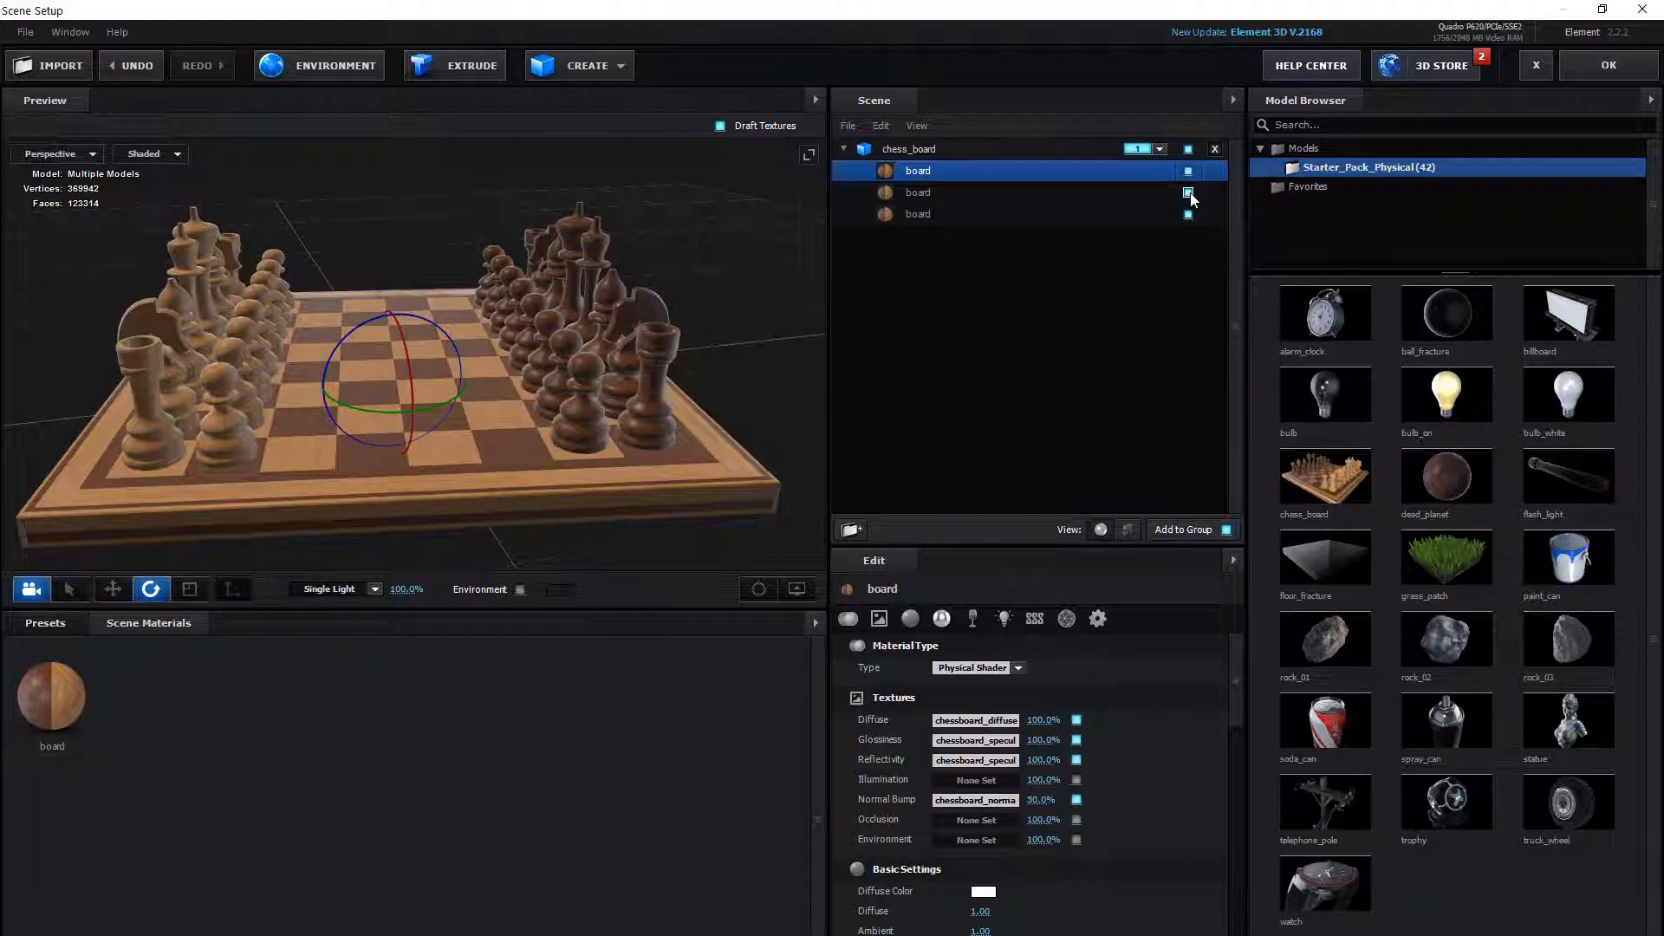
left_click(1188, 192)
left_click(1188, 192)
left_click(1188, 214)
left_click(1189, 215)
Step: Apply the Chrome preset from the Physical materials to the first board component, the light chess pieces
left_click(45, 628)
left_click(60, 703)
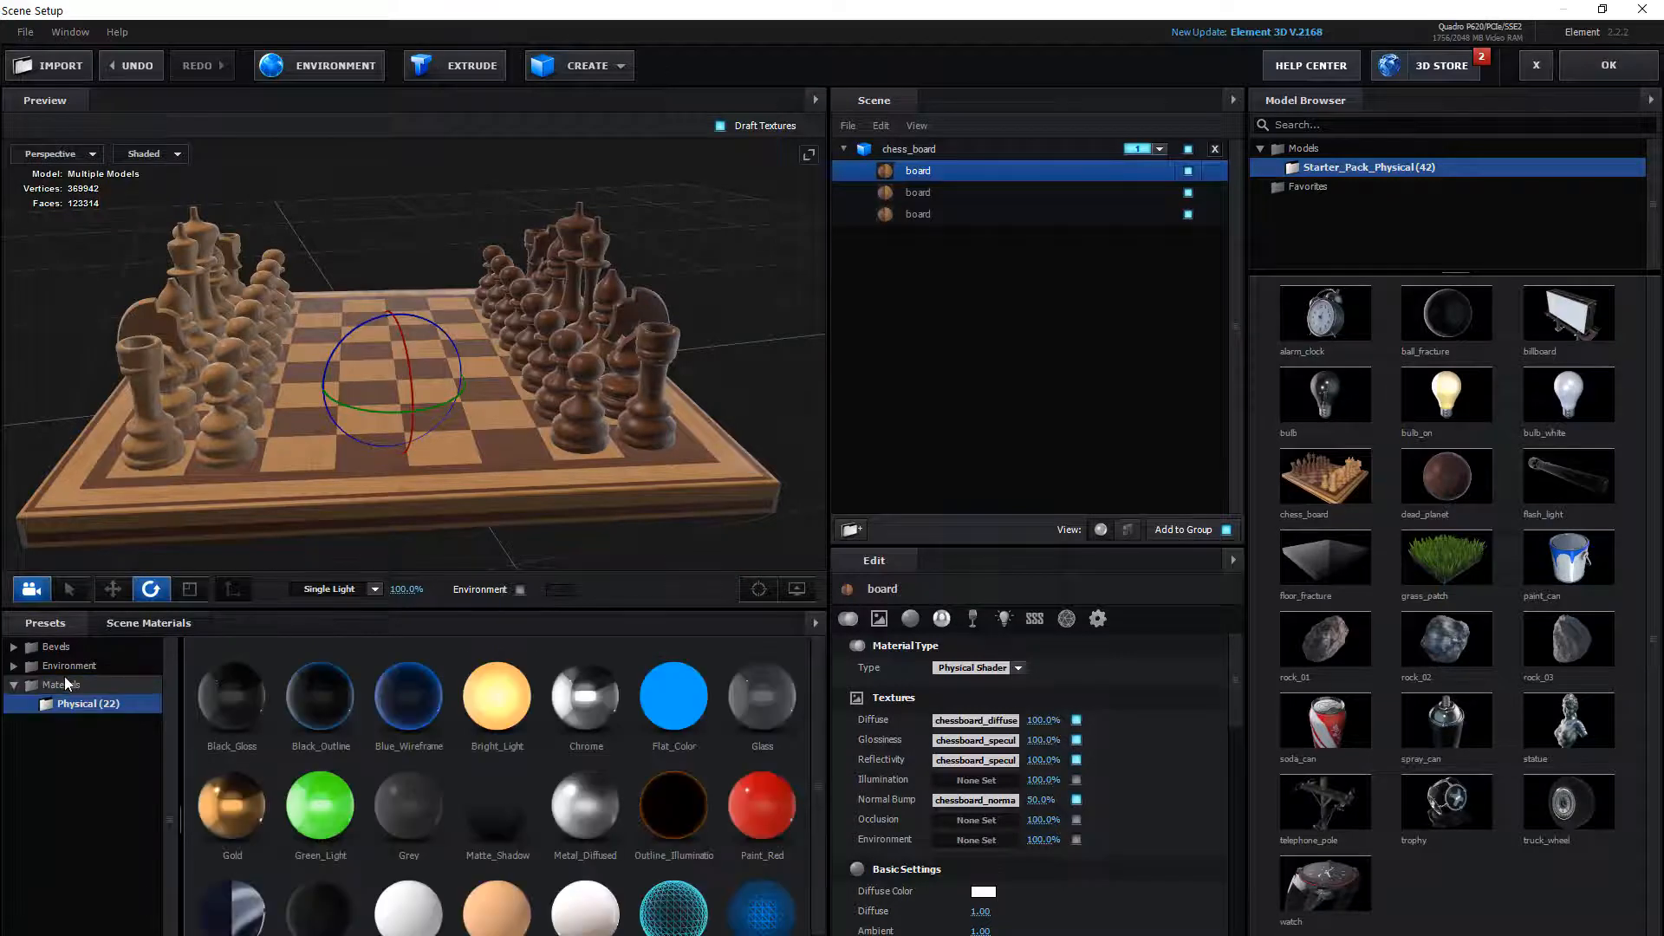
scroll(532, 709, "down", 1)
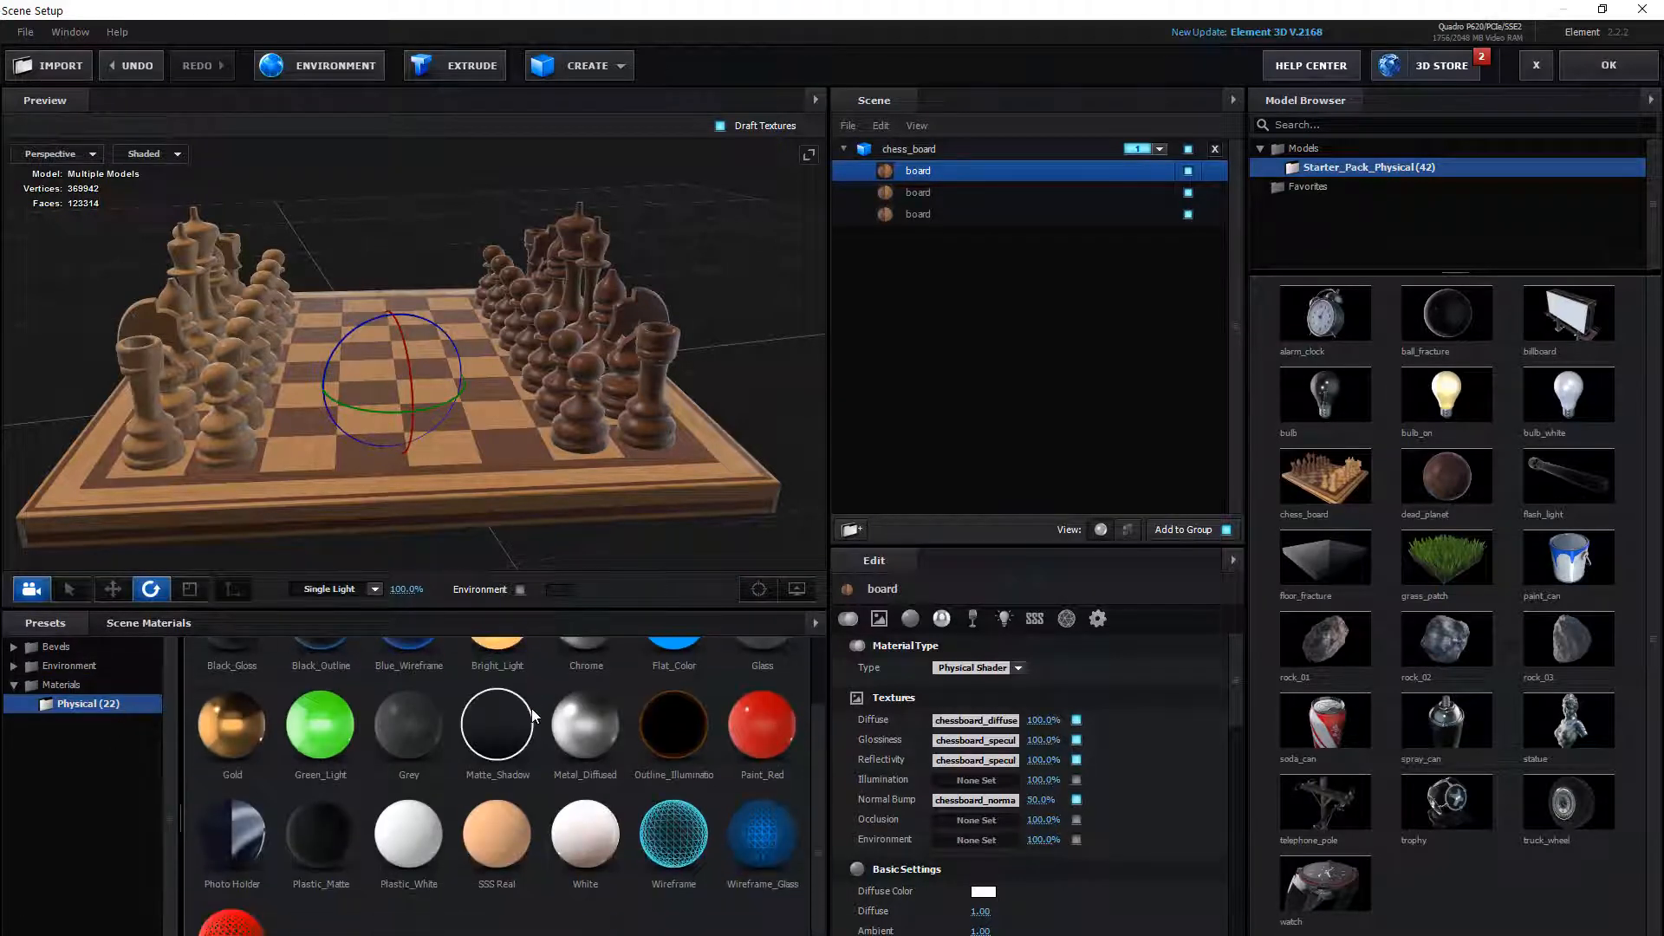
scroll(532, 709, "up", 1)
scroll(532, 710, "down", 1)
scroll(532, 709, "up", 1)
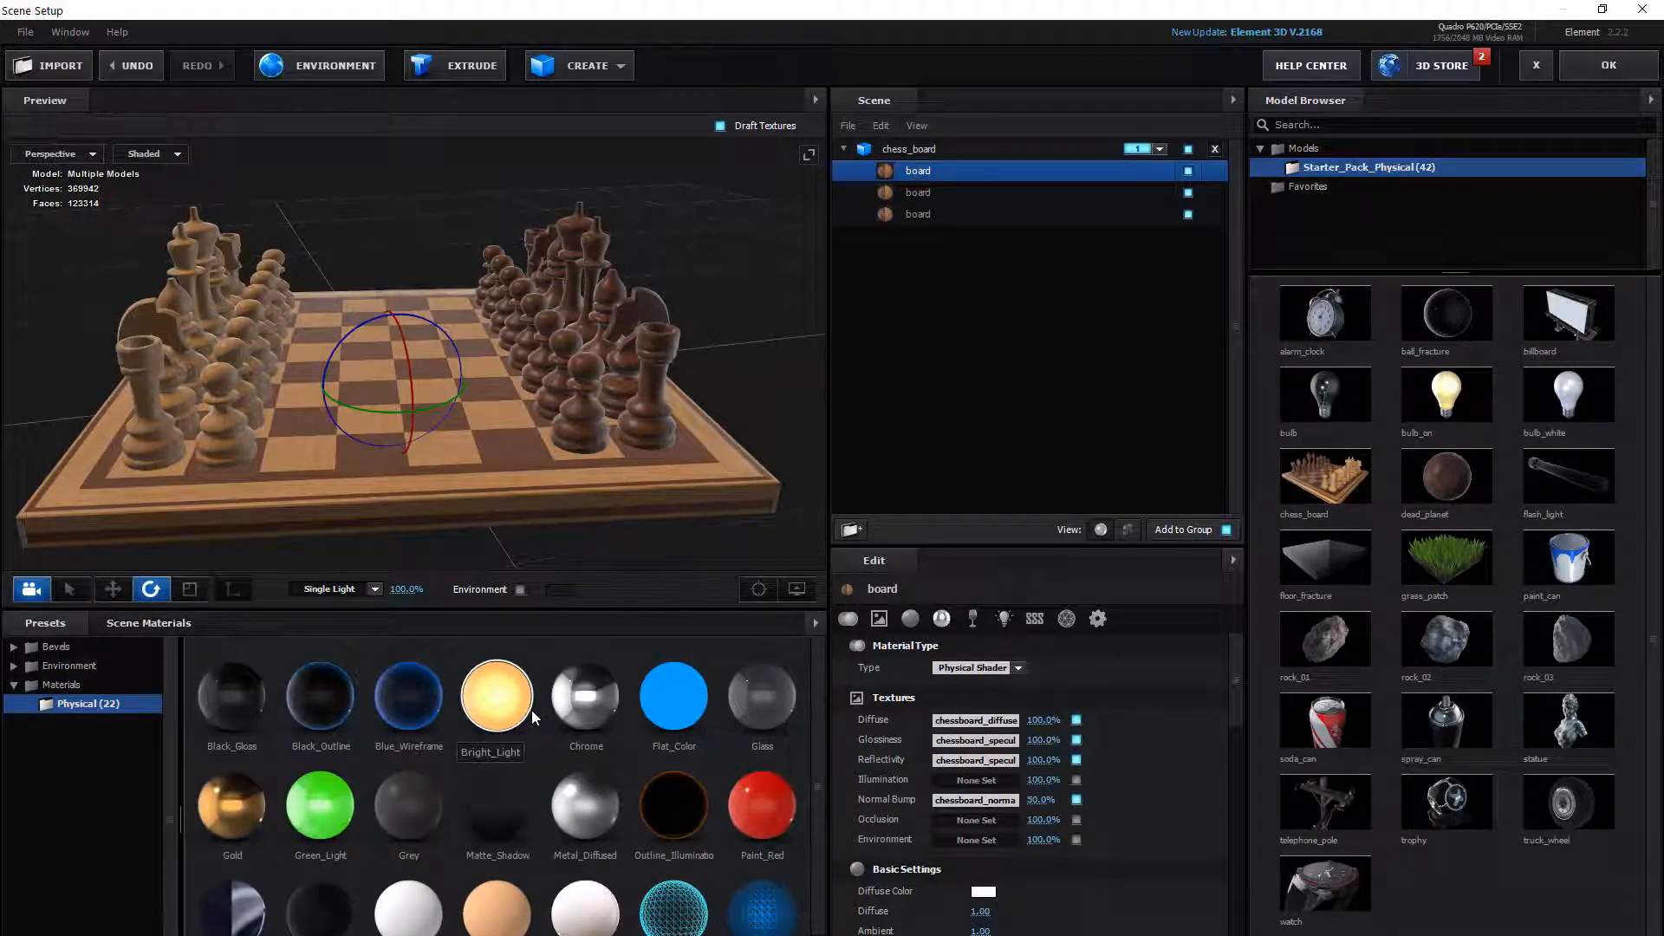
scroll(624, 695, "down", 1)
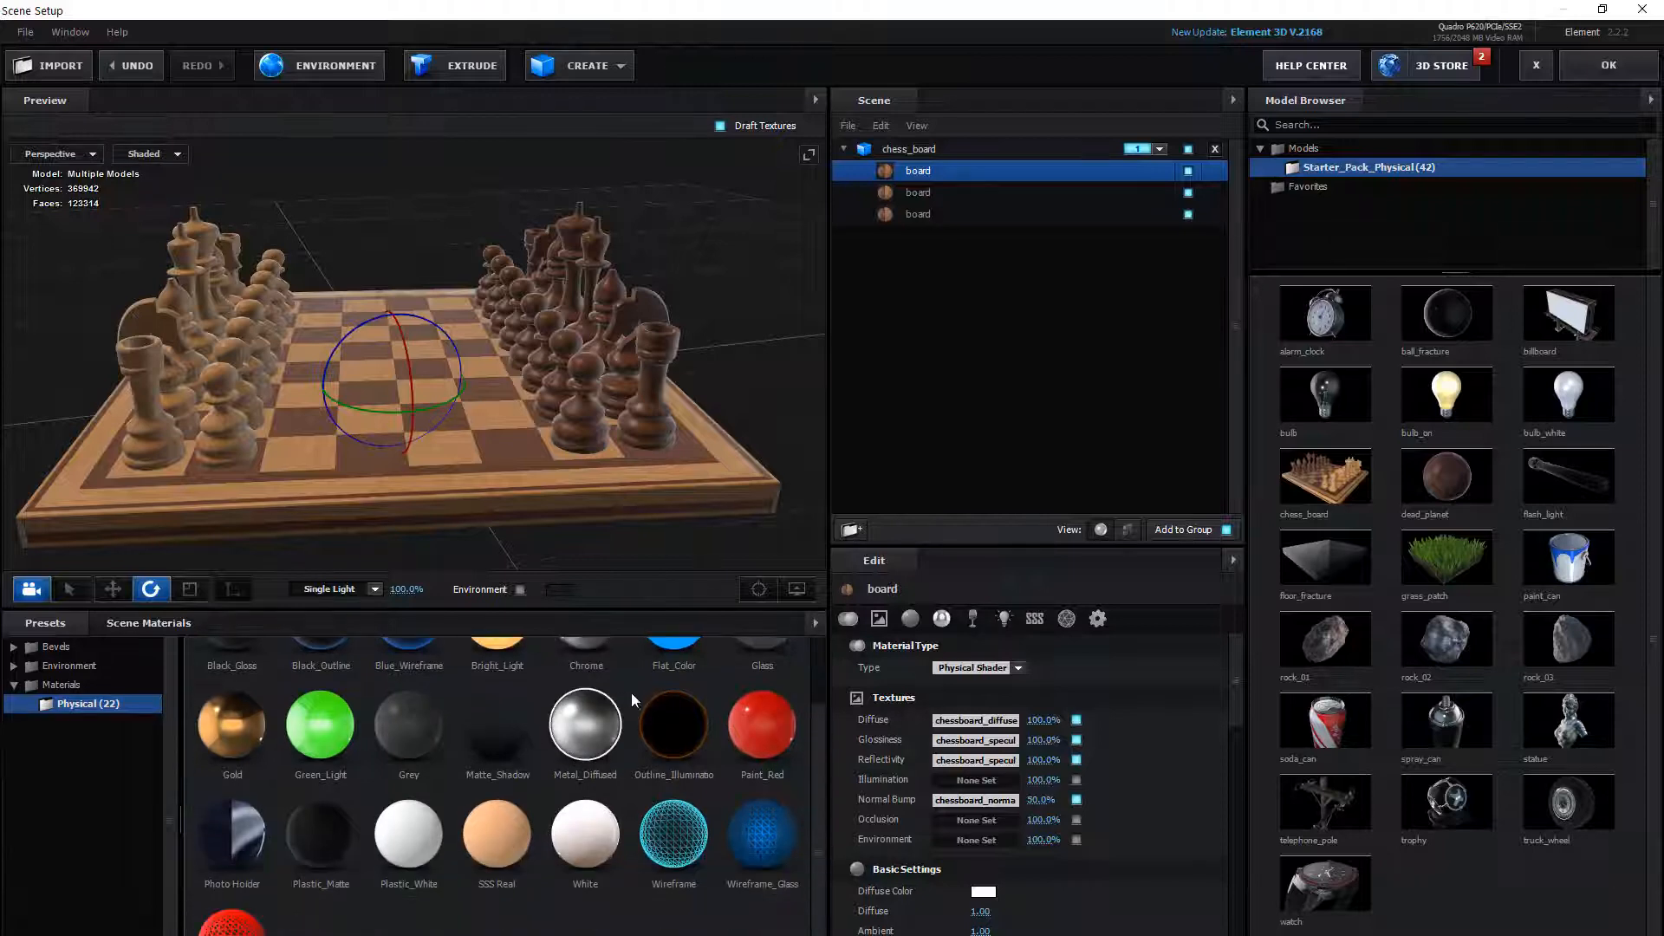
scroll(607, 698, "up", 1)
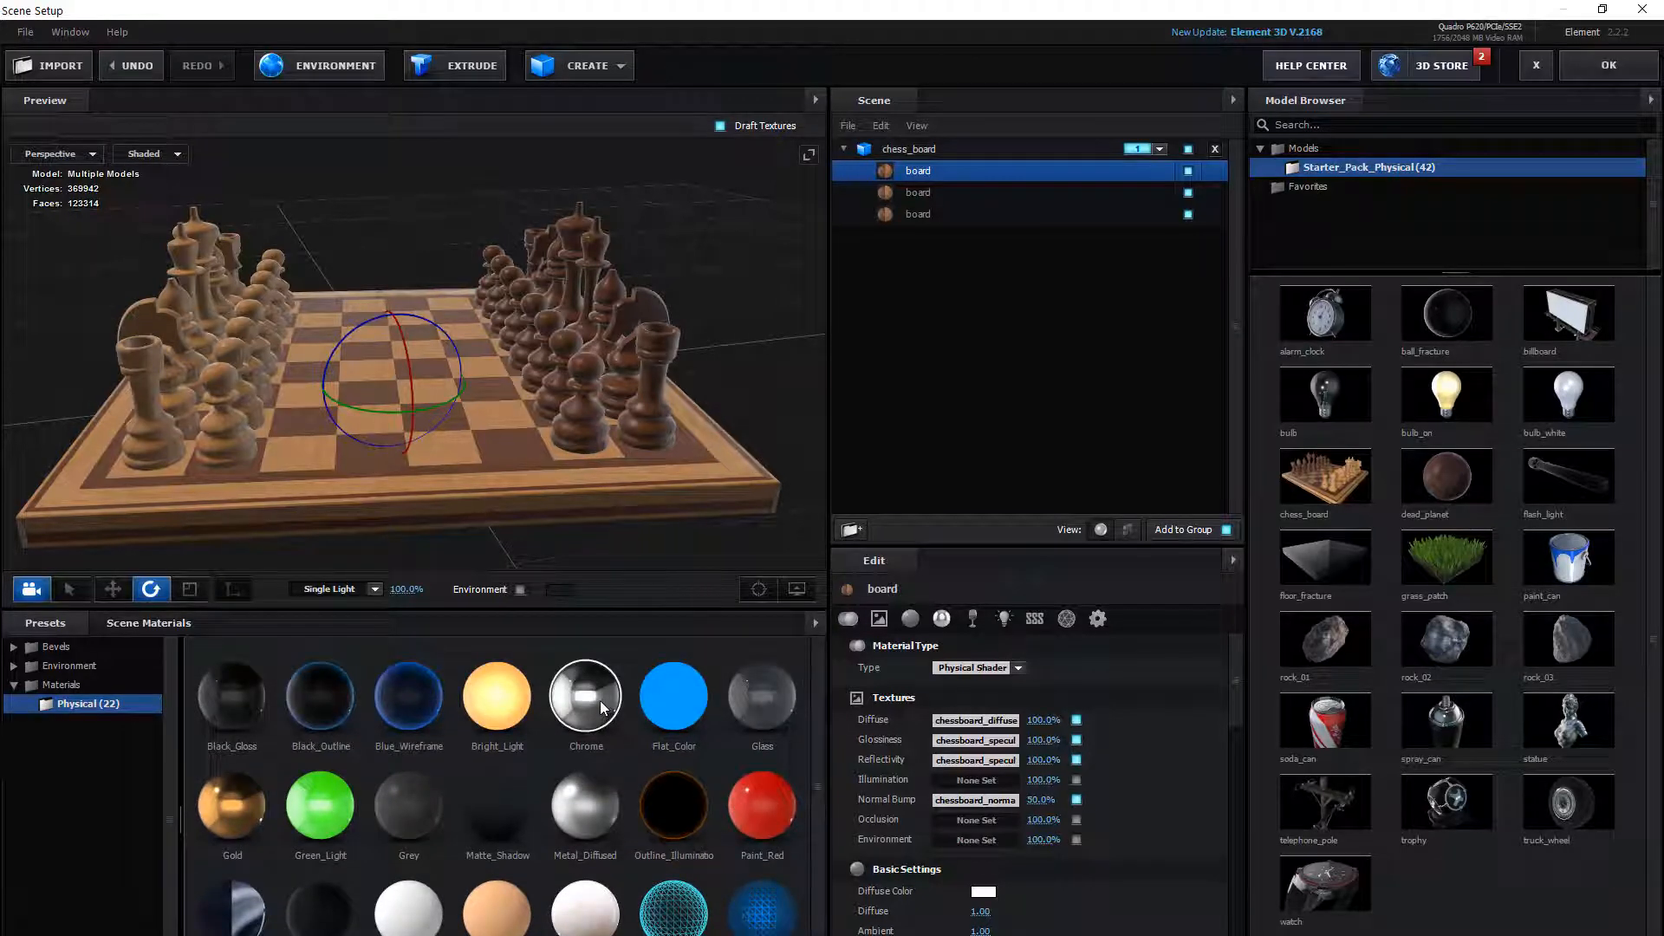
left_click_drag(602, 699, 917, 175)
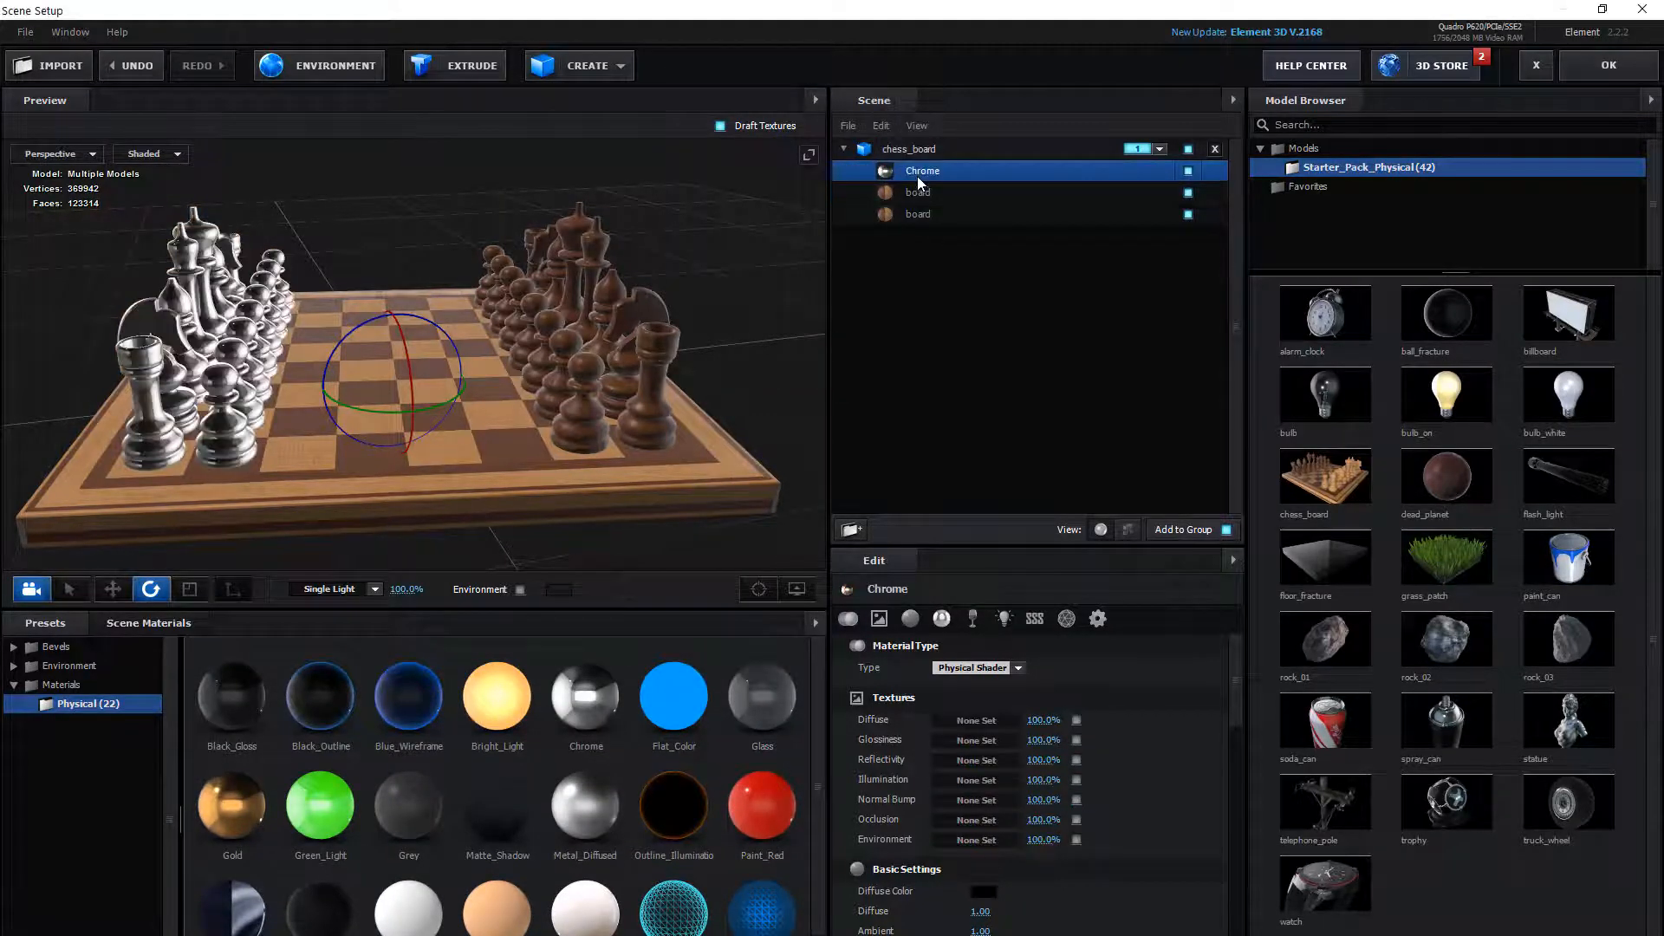
Step: Apply the Gold preset to the second board component, the dark chess pieces, and inspect the model from other angles
left_click(920, 194)
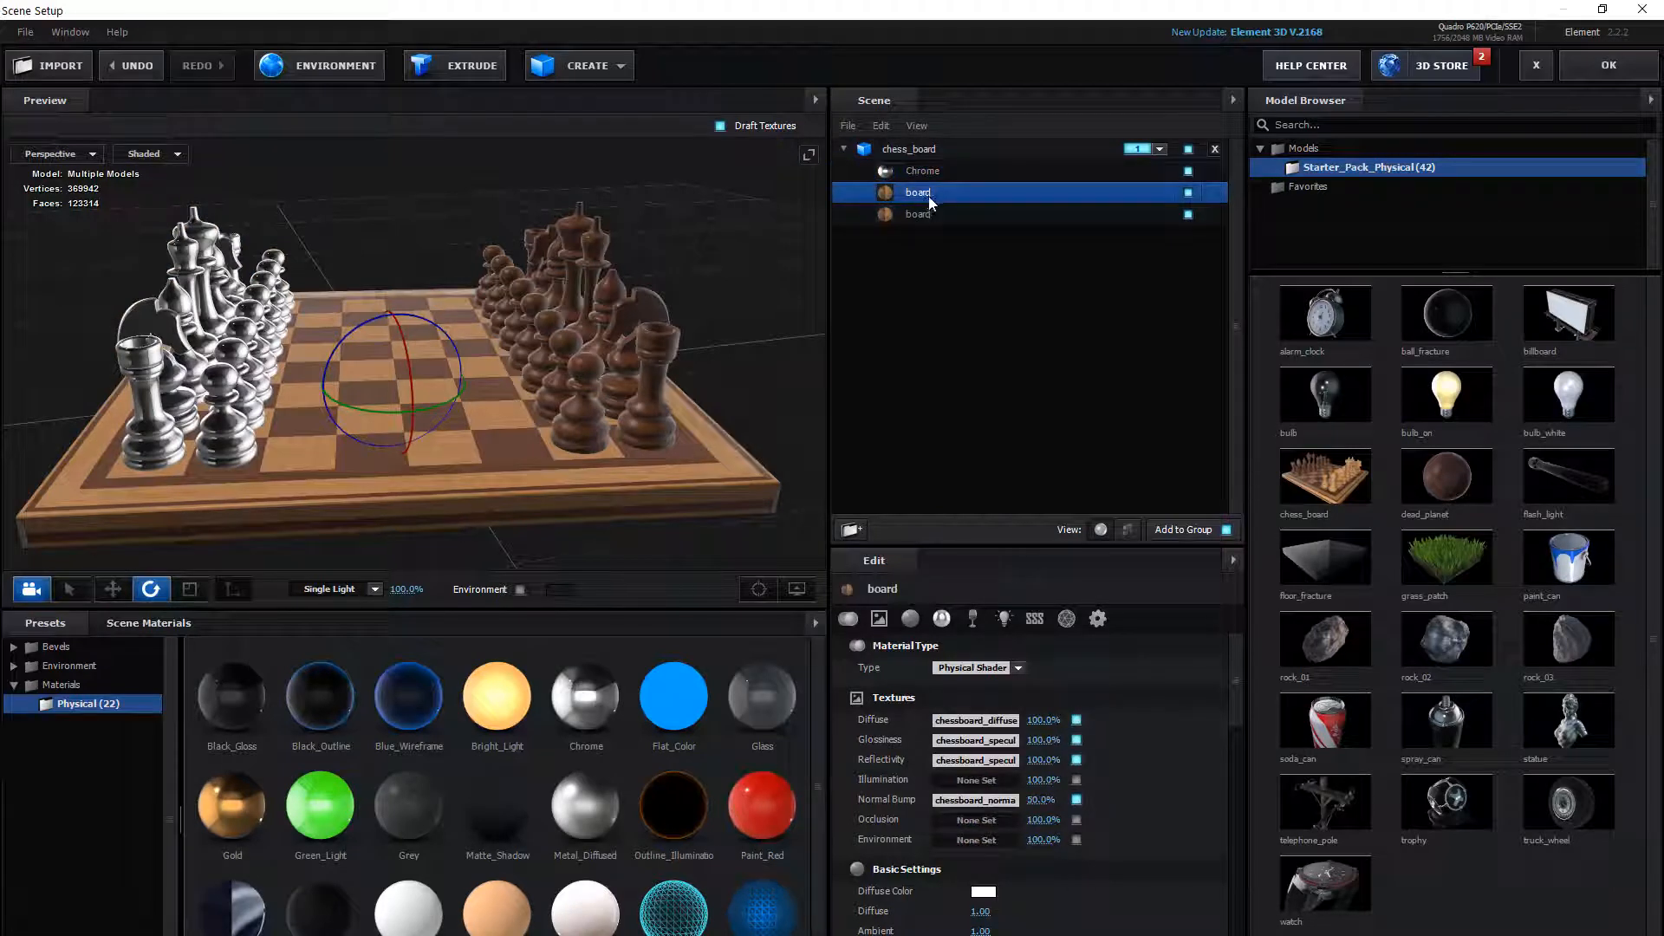
left_click_drag(232, 806, 934, 199)
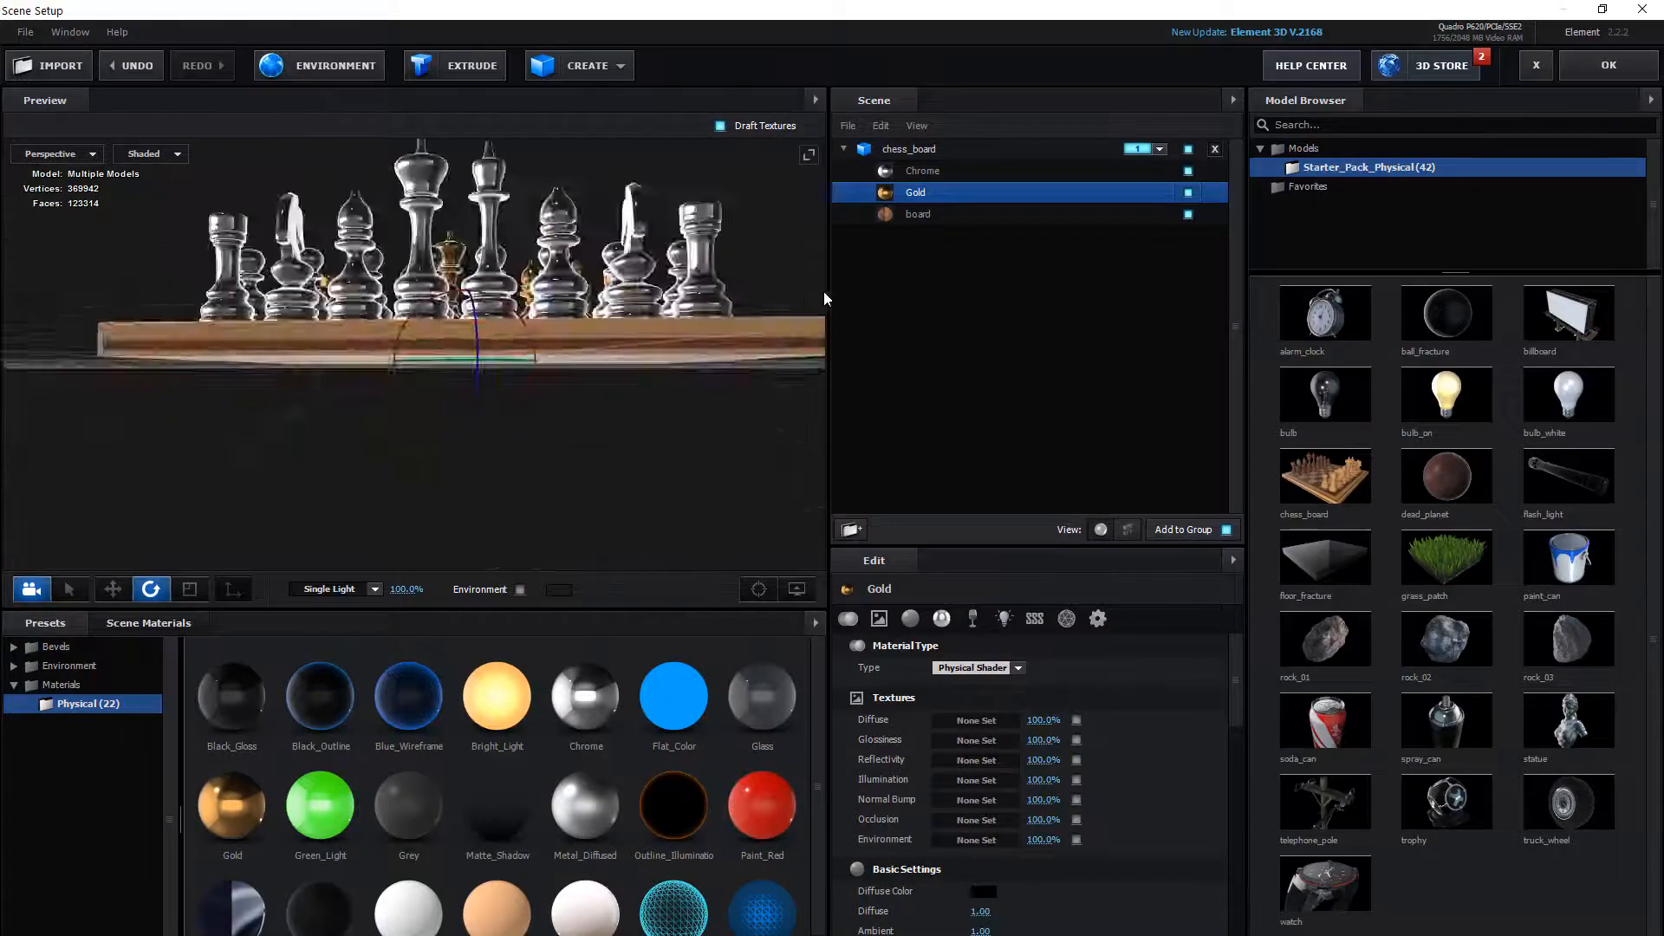
left_click_drag(824, 291, 452, 341)
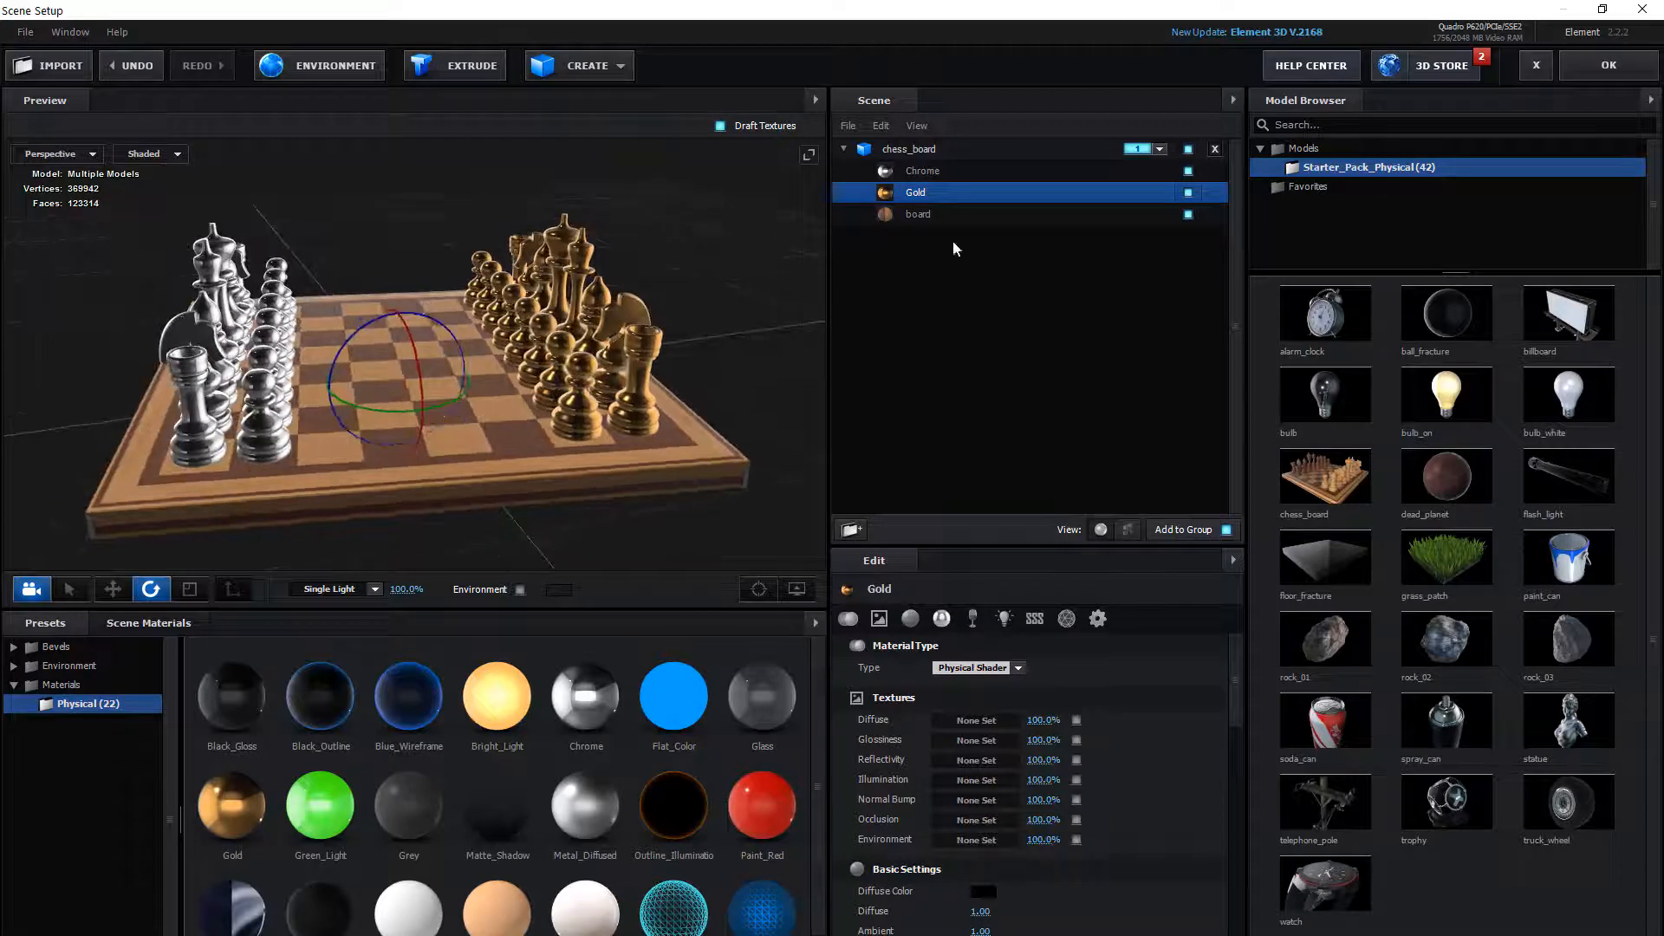
Step: Accept the scene setup and scrub the composition to 0:00:01:29 to compare the chess board with the footage
left_click(1599, 75)
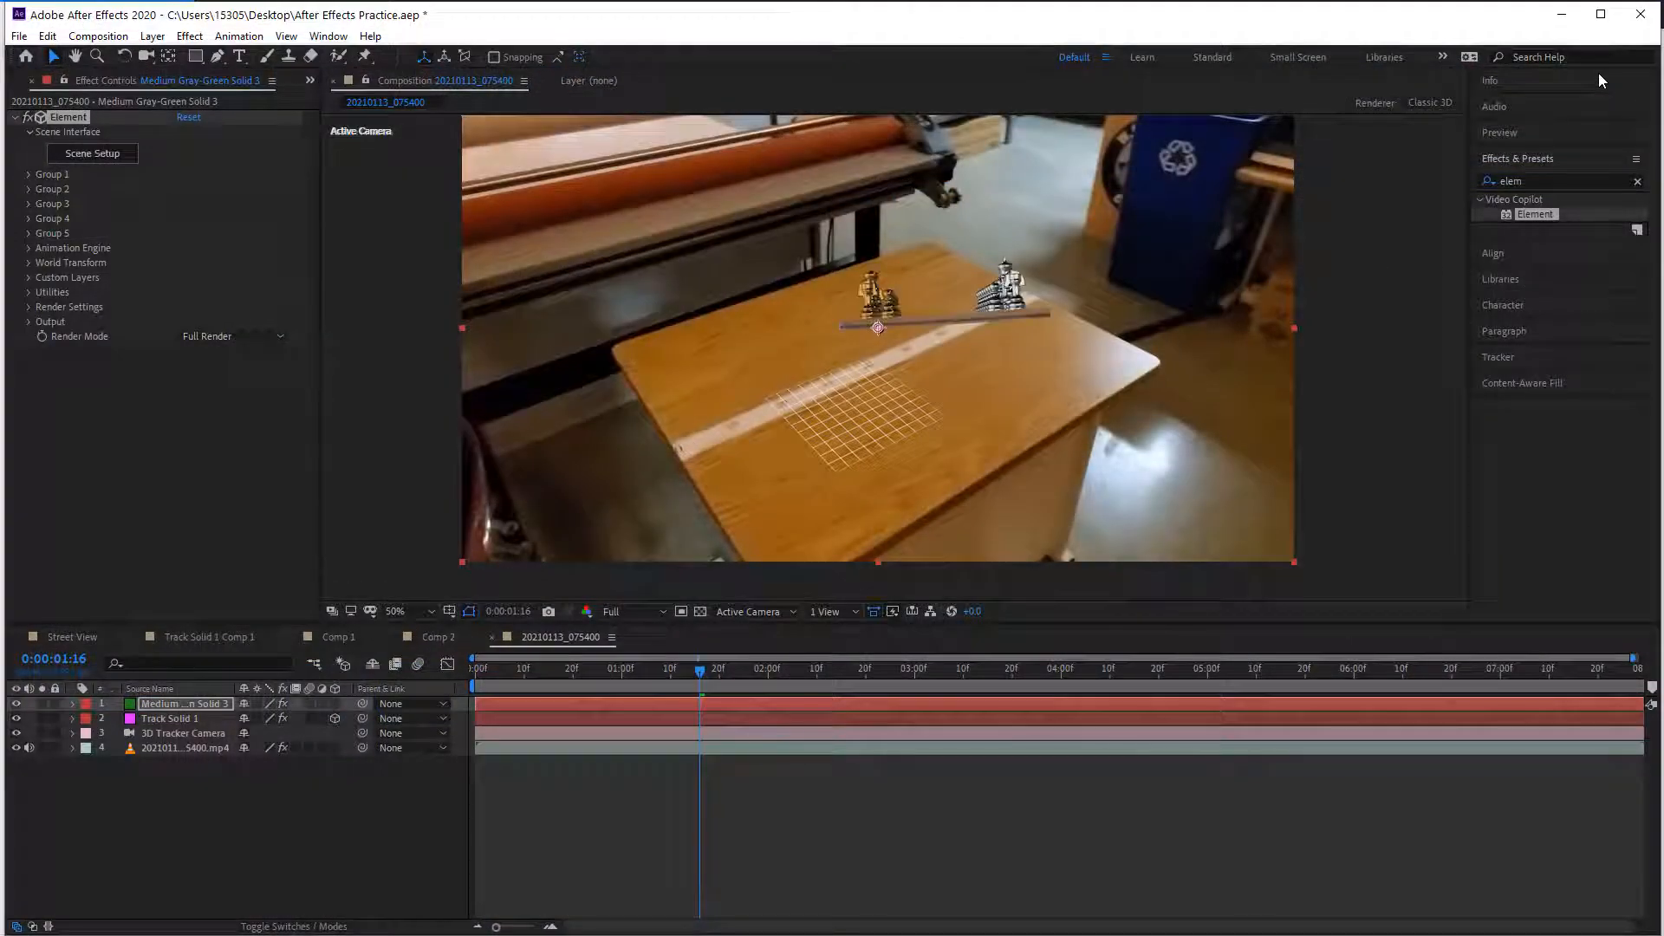
left_click_drag(538, 664, 763, 670)
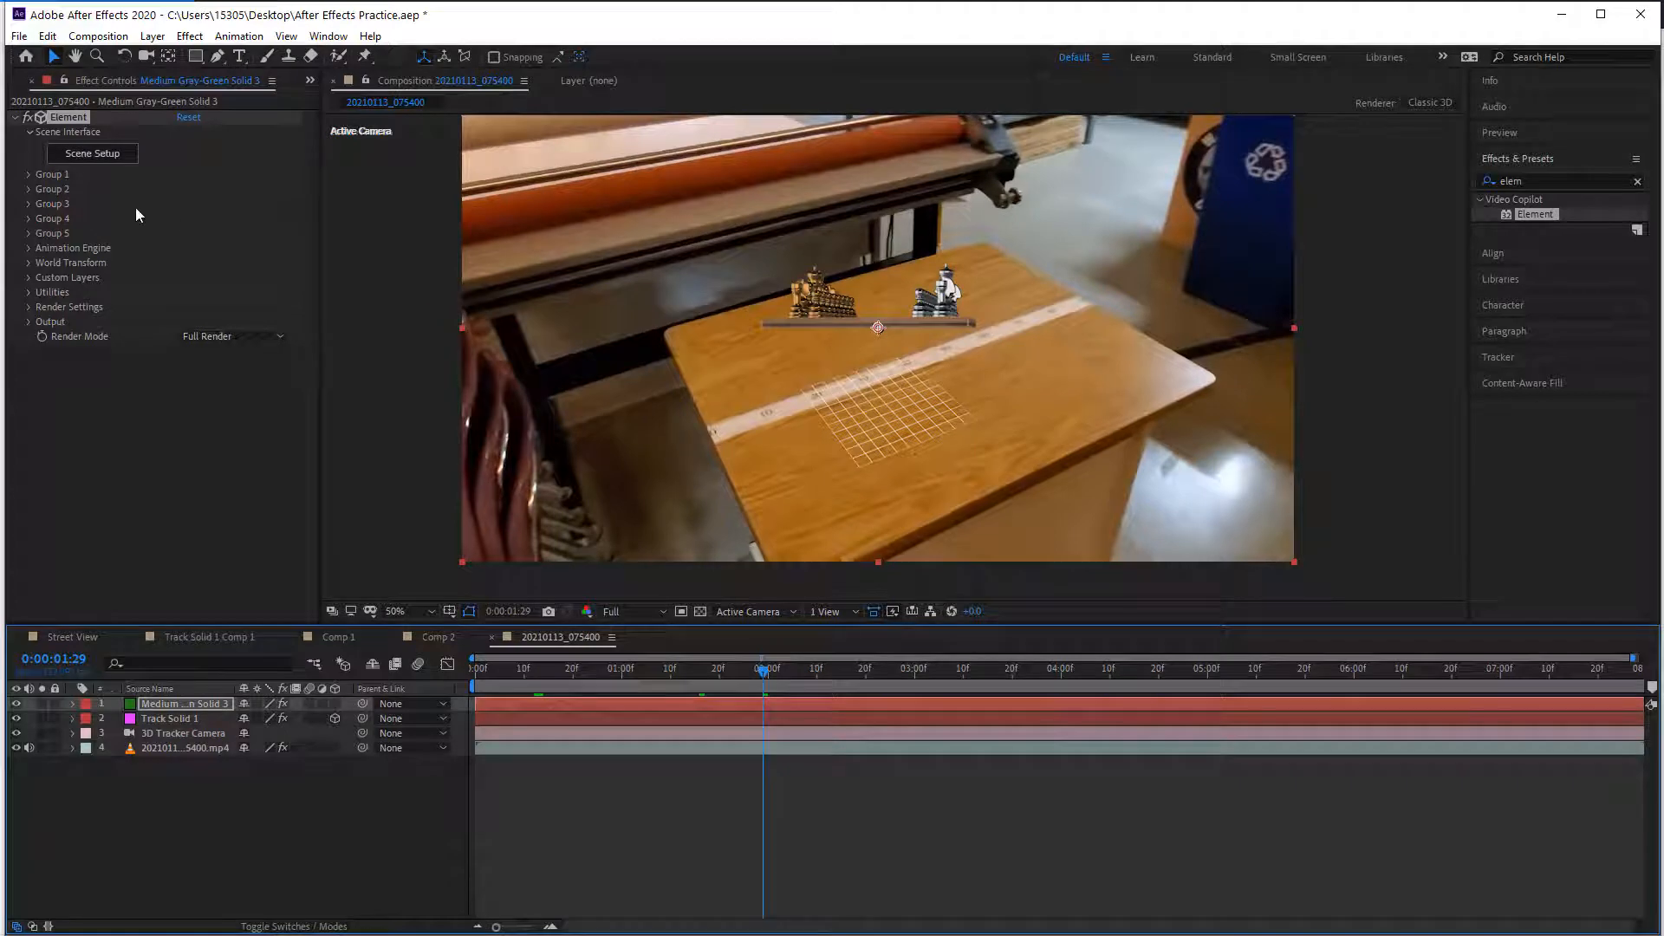
left_click(28, 174)
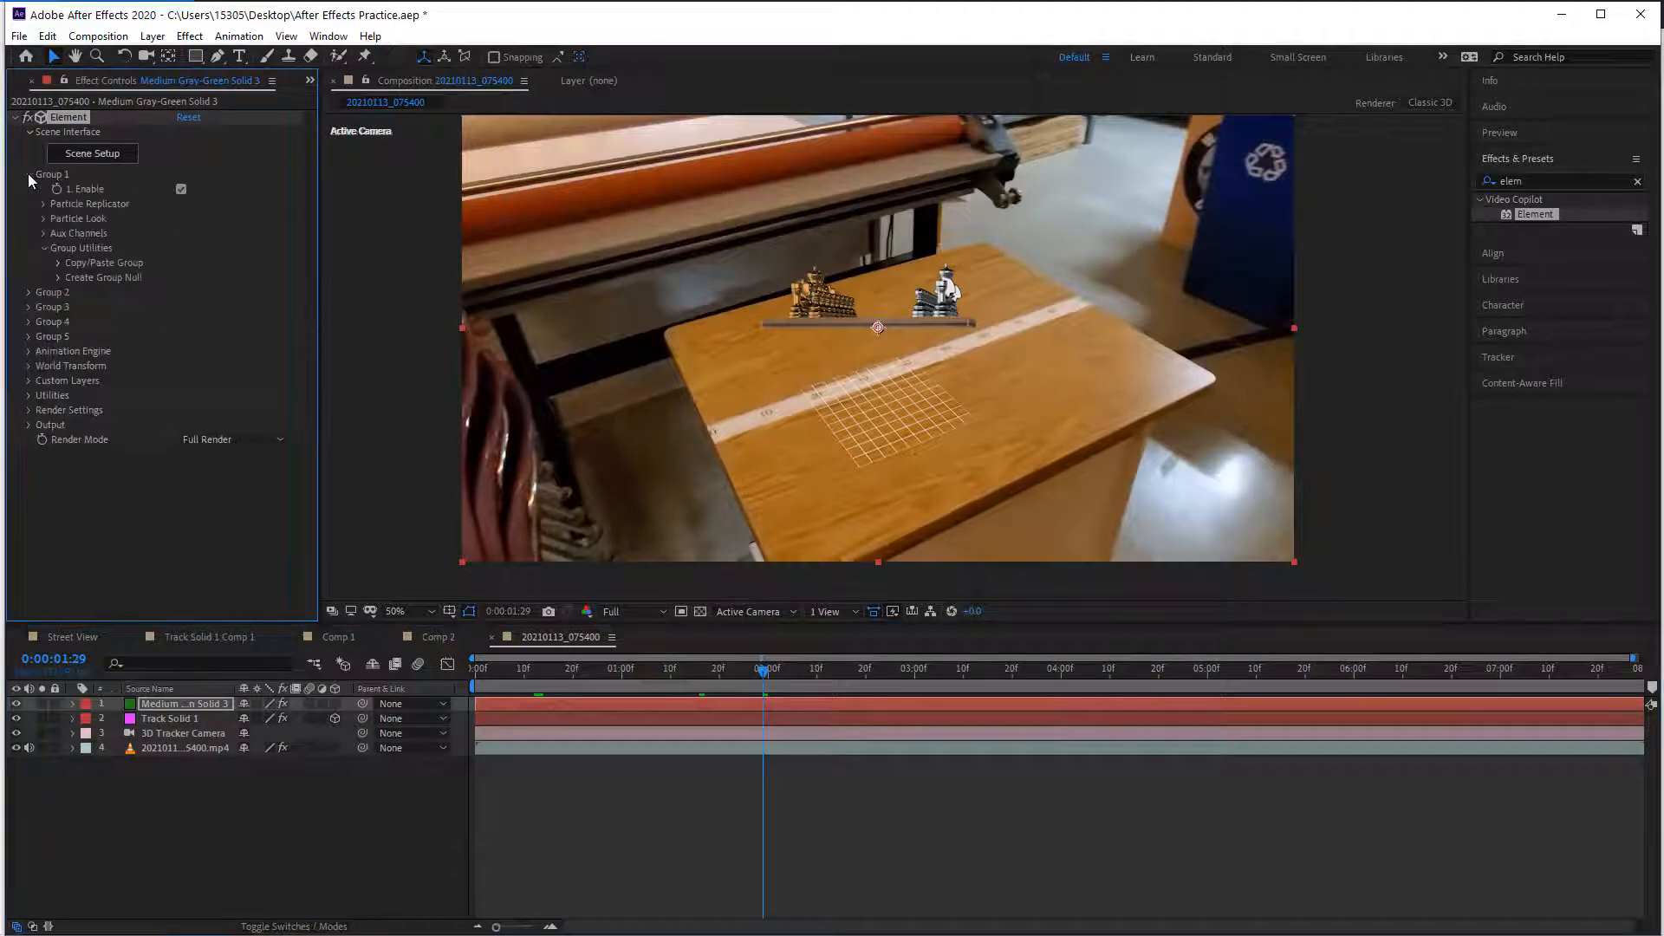
left_click(28, 174)
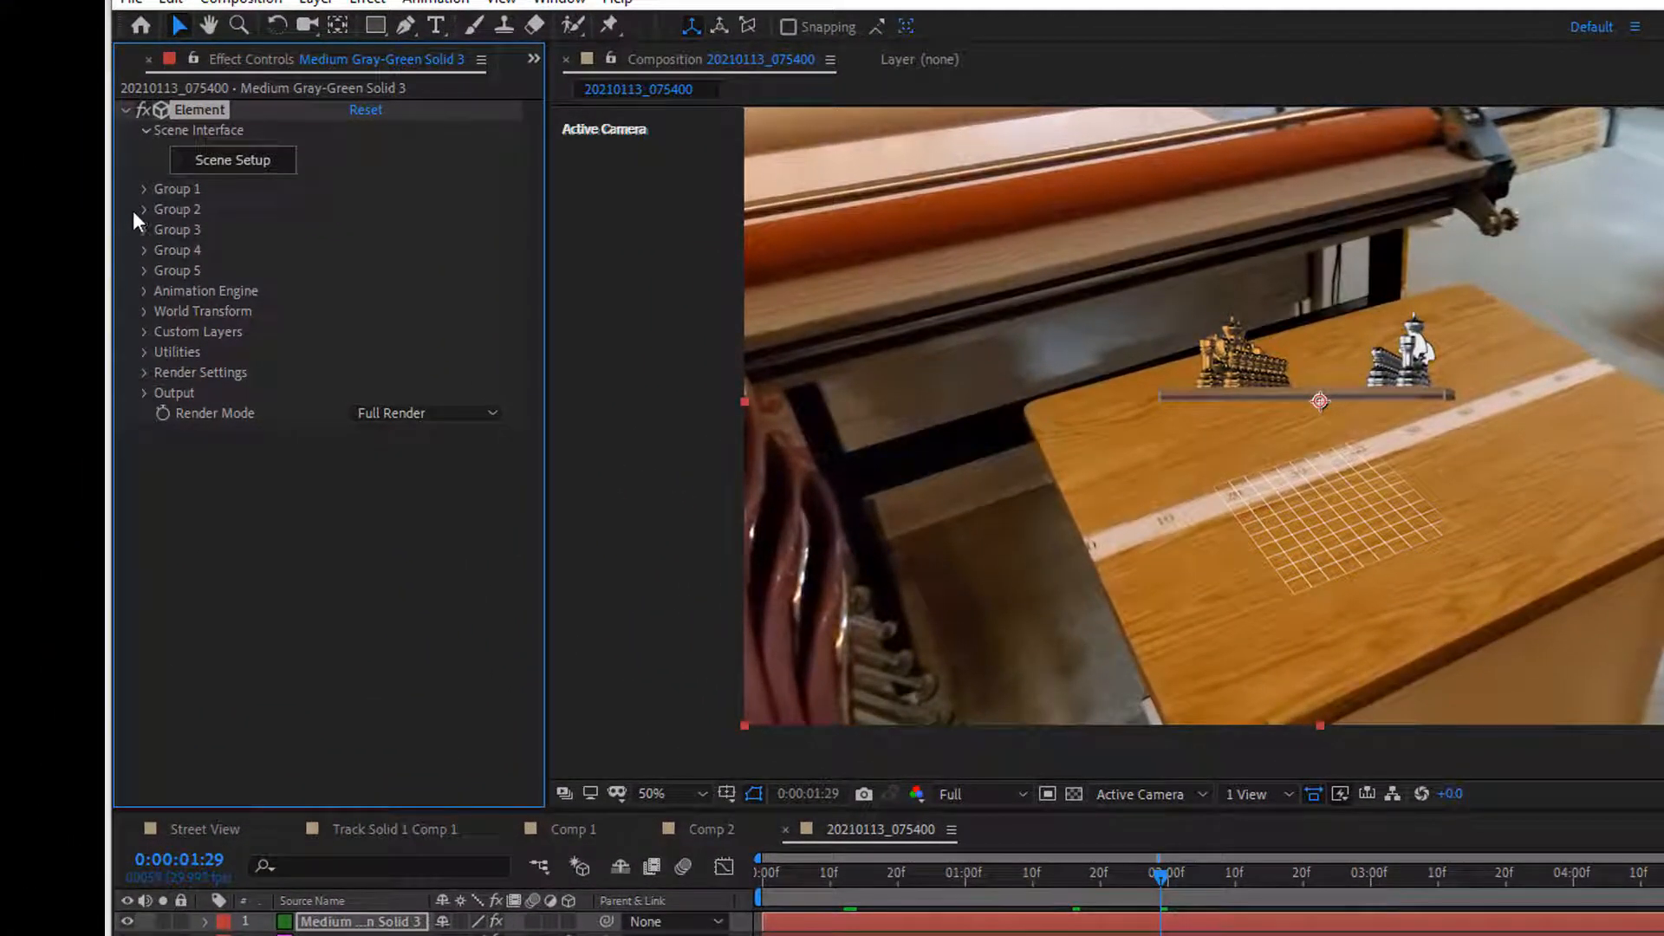
Step: Set Group 1's Particle Replicator position to XY 1002, 621 and Z 310
left_click(143, 189)
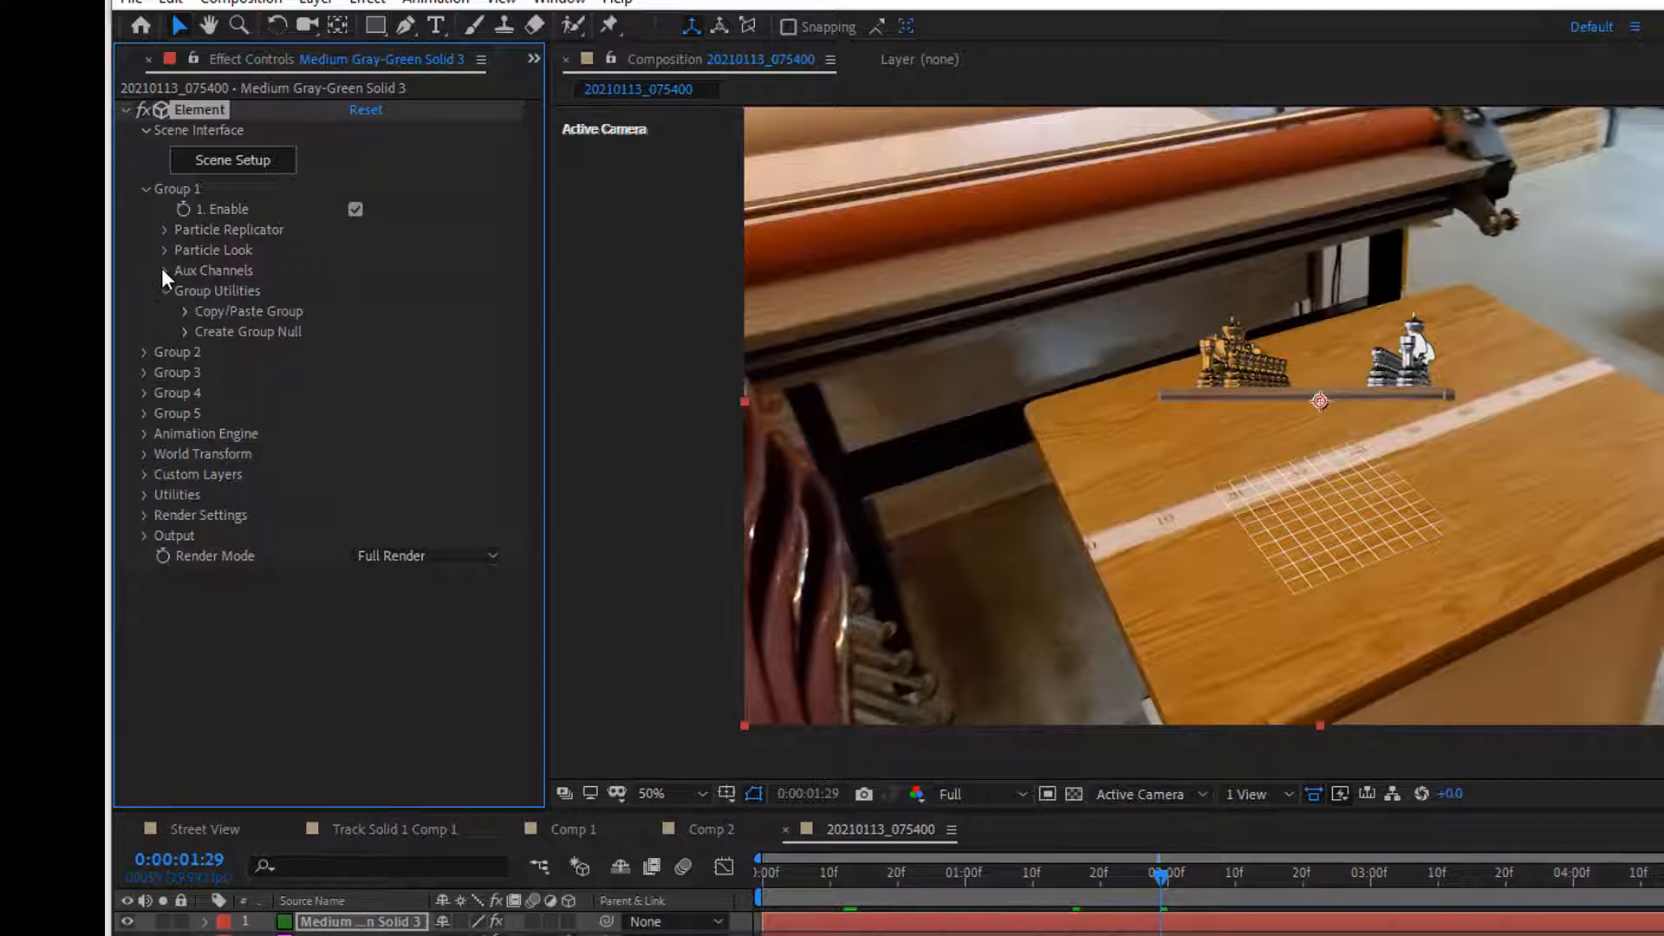
left_click(163, 229)
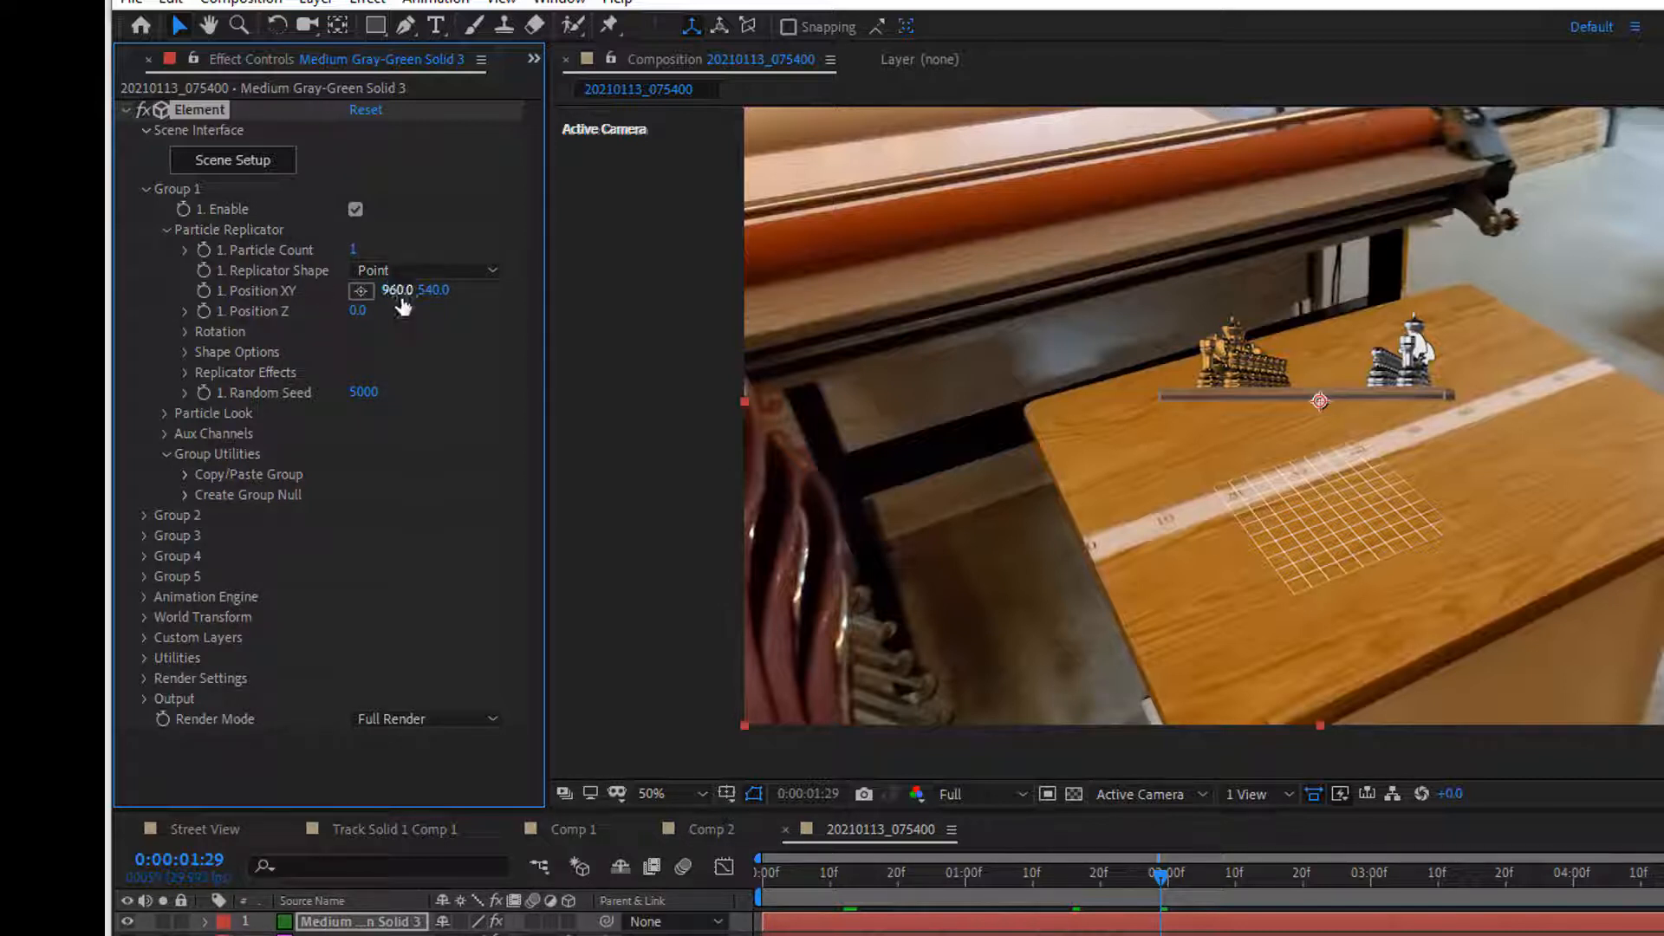
left_click_drag(396, 294, 494, 310)
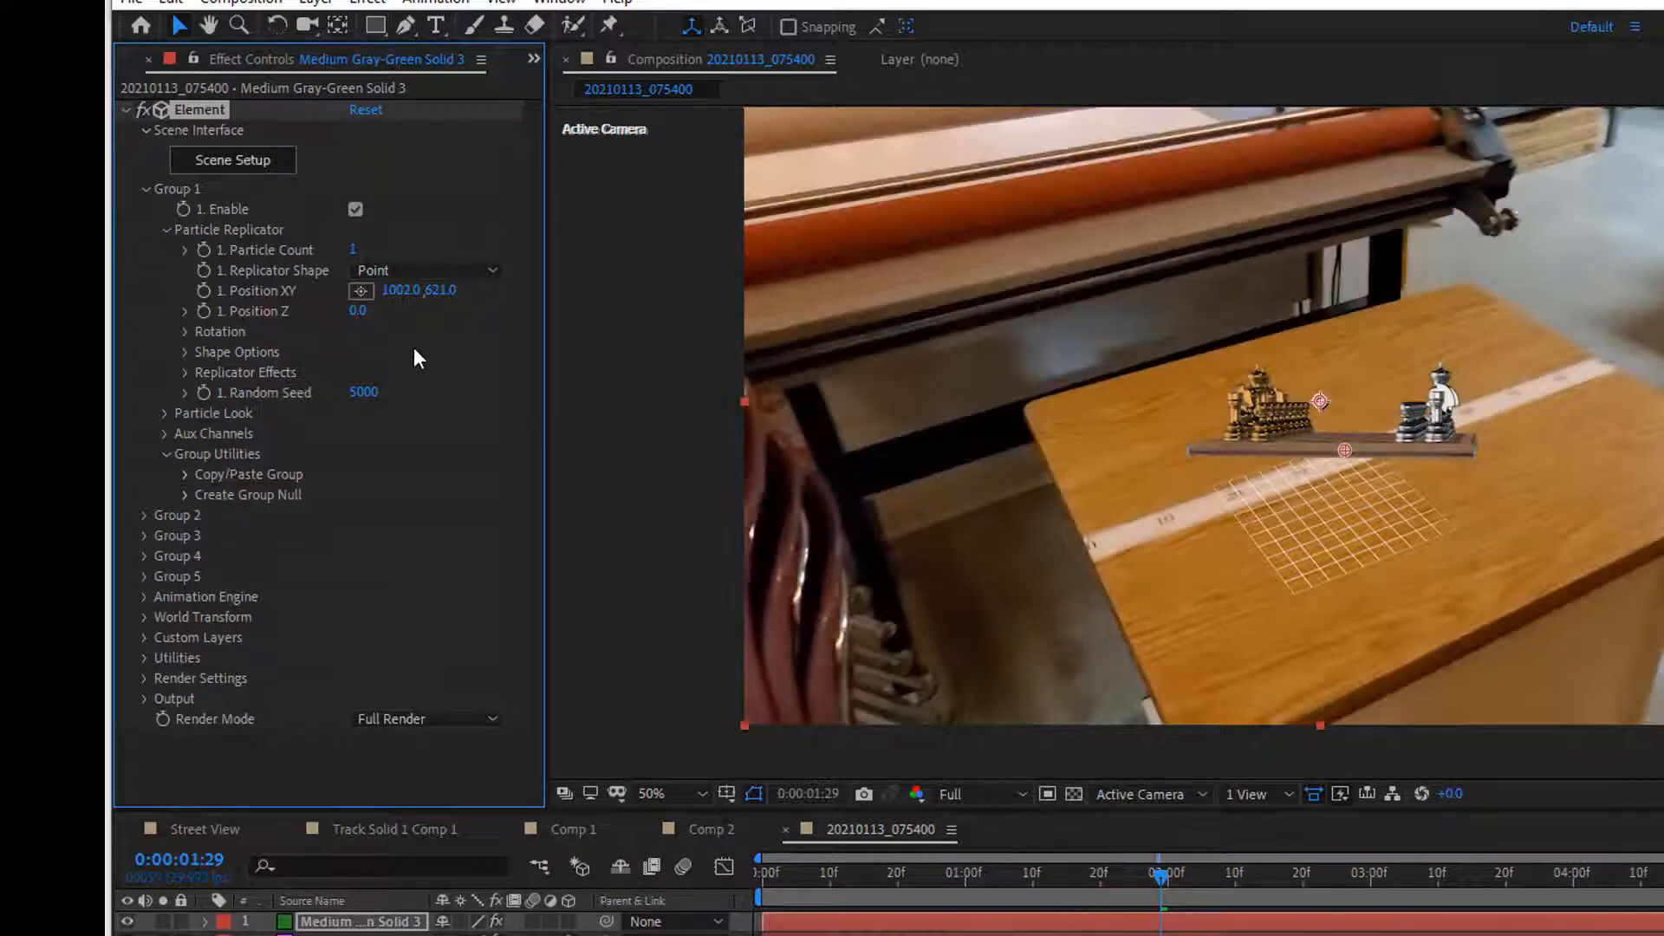
left_click_drag(359, 319, 378, 349)
Step: Rotate the Group 1 chess board to X 38°, Y 137° and Z -4° to match the tabletop
left_click(185, 331)
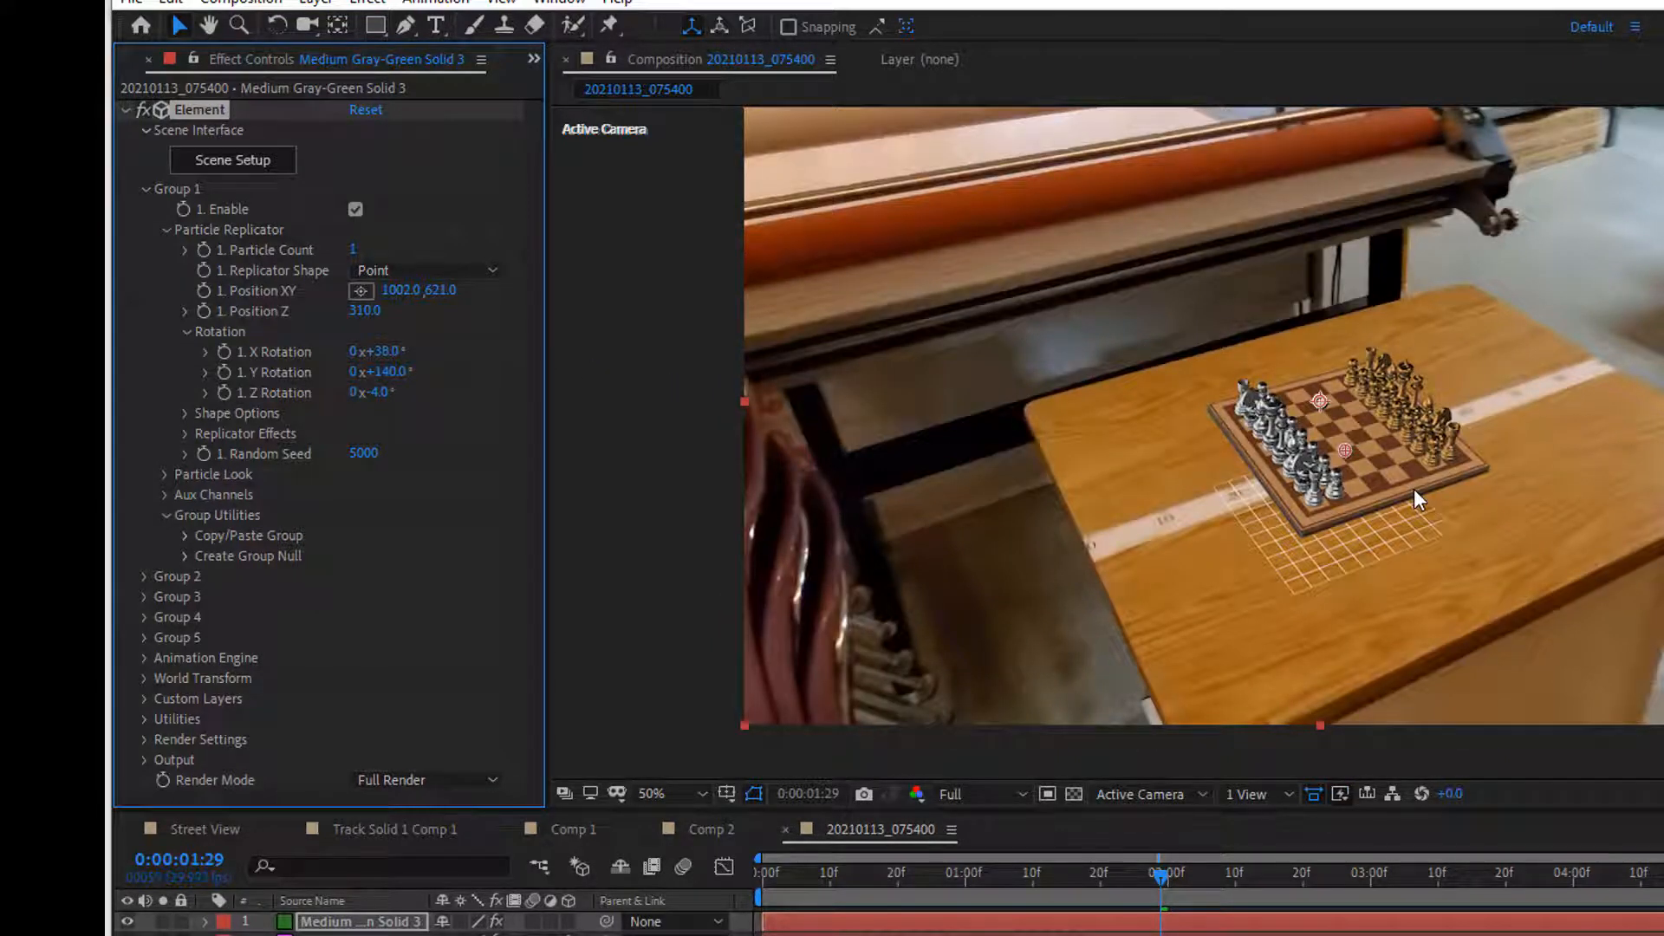
left_click_drag(385, 371, 392, 371)
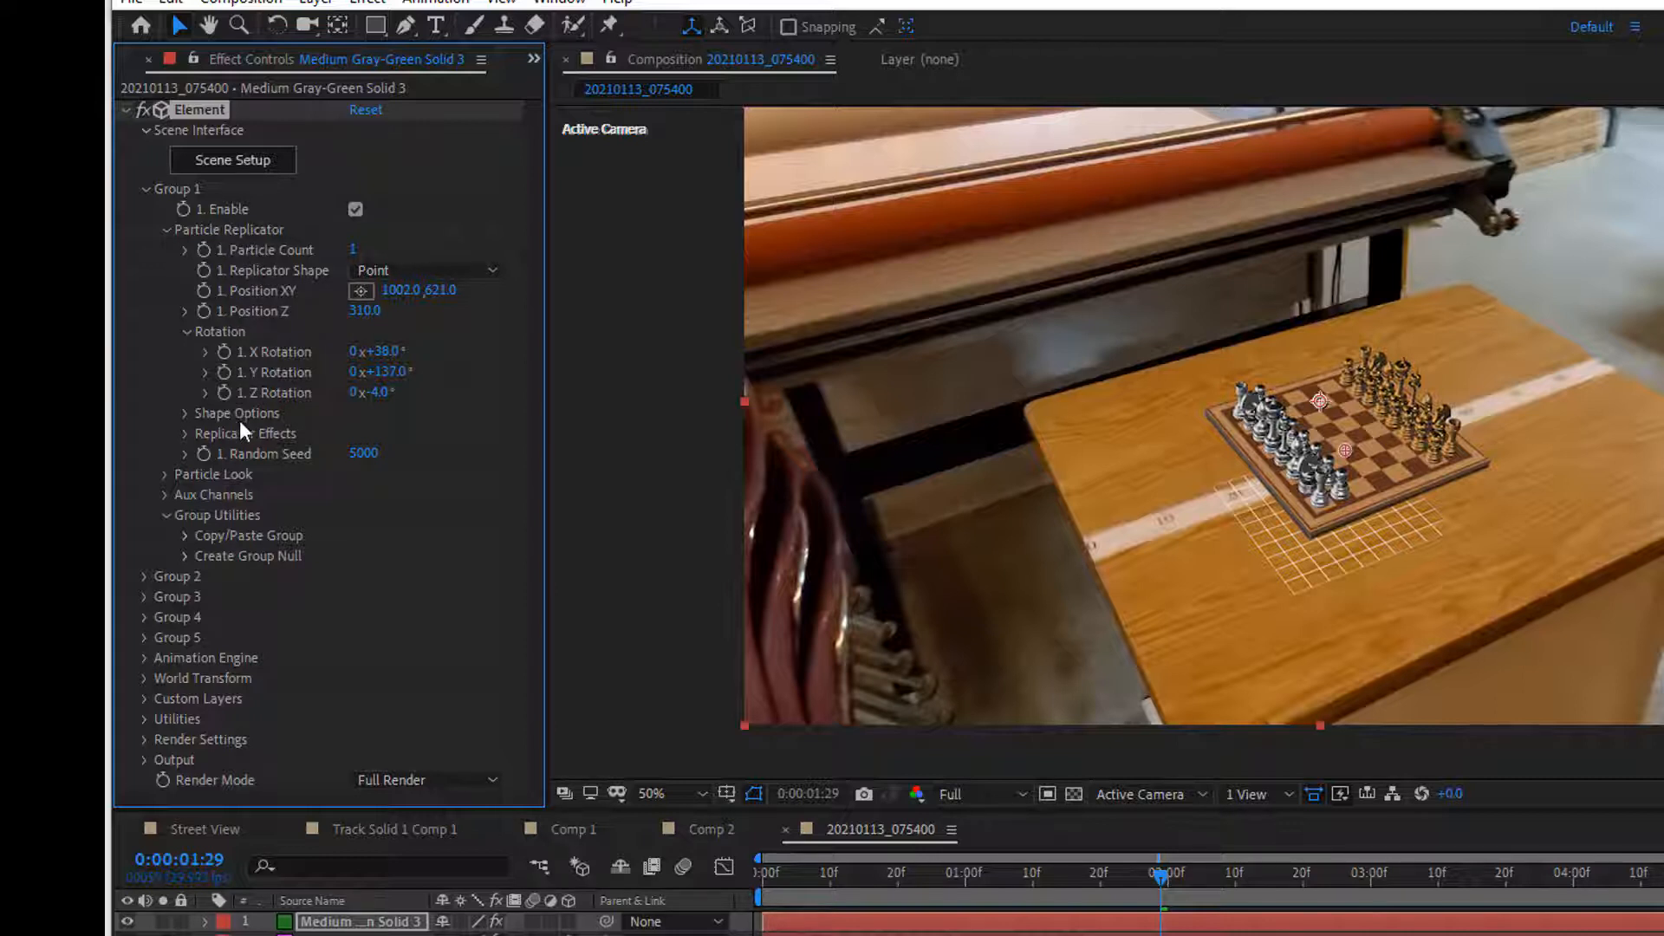
left_click(185, 413)
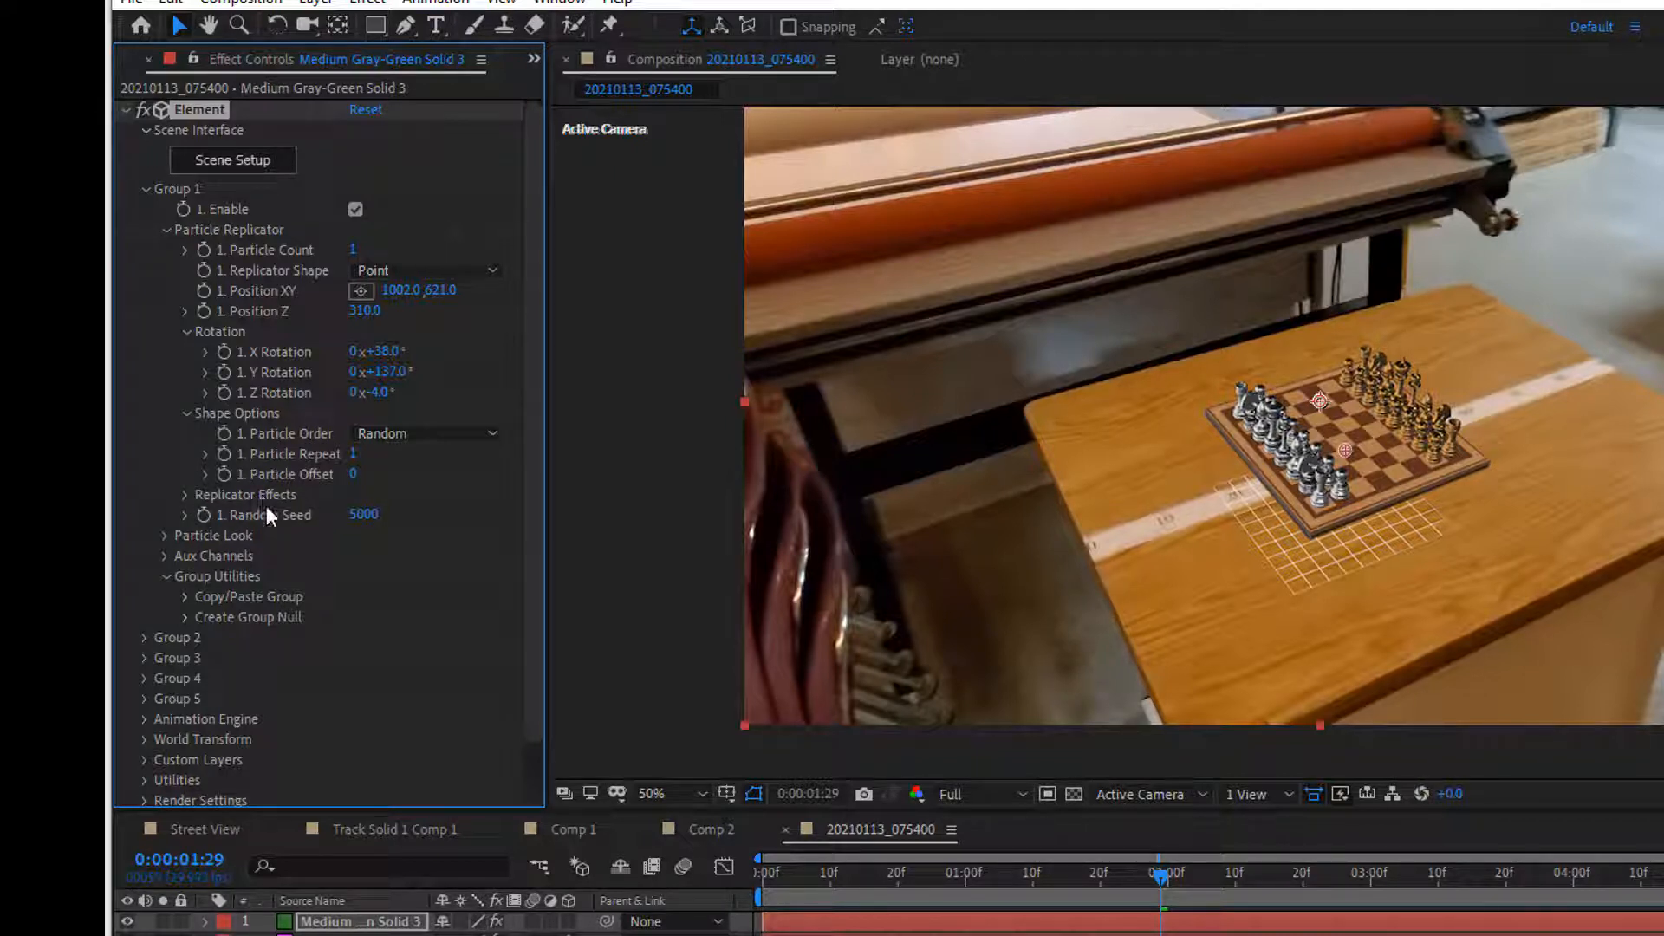
left_click(204, 473)
left_click(205, 473)
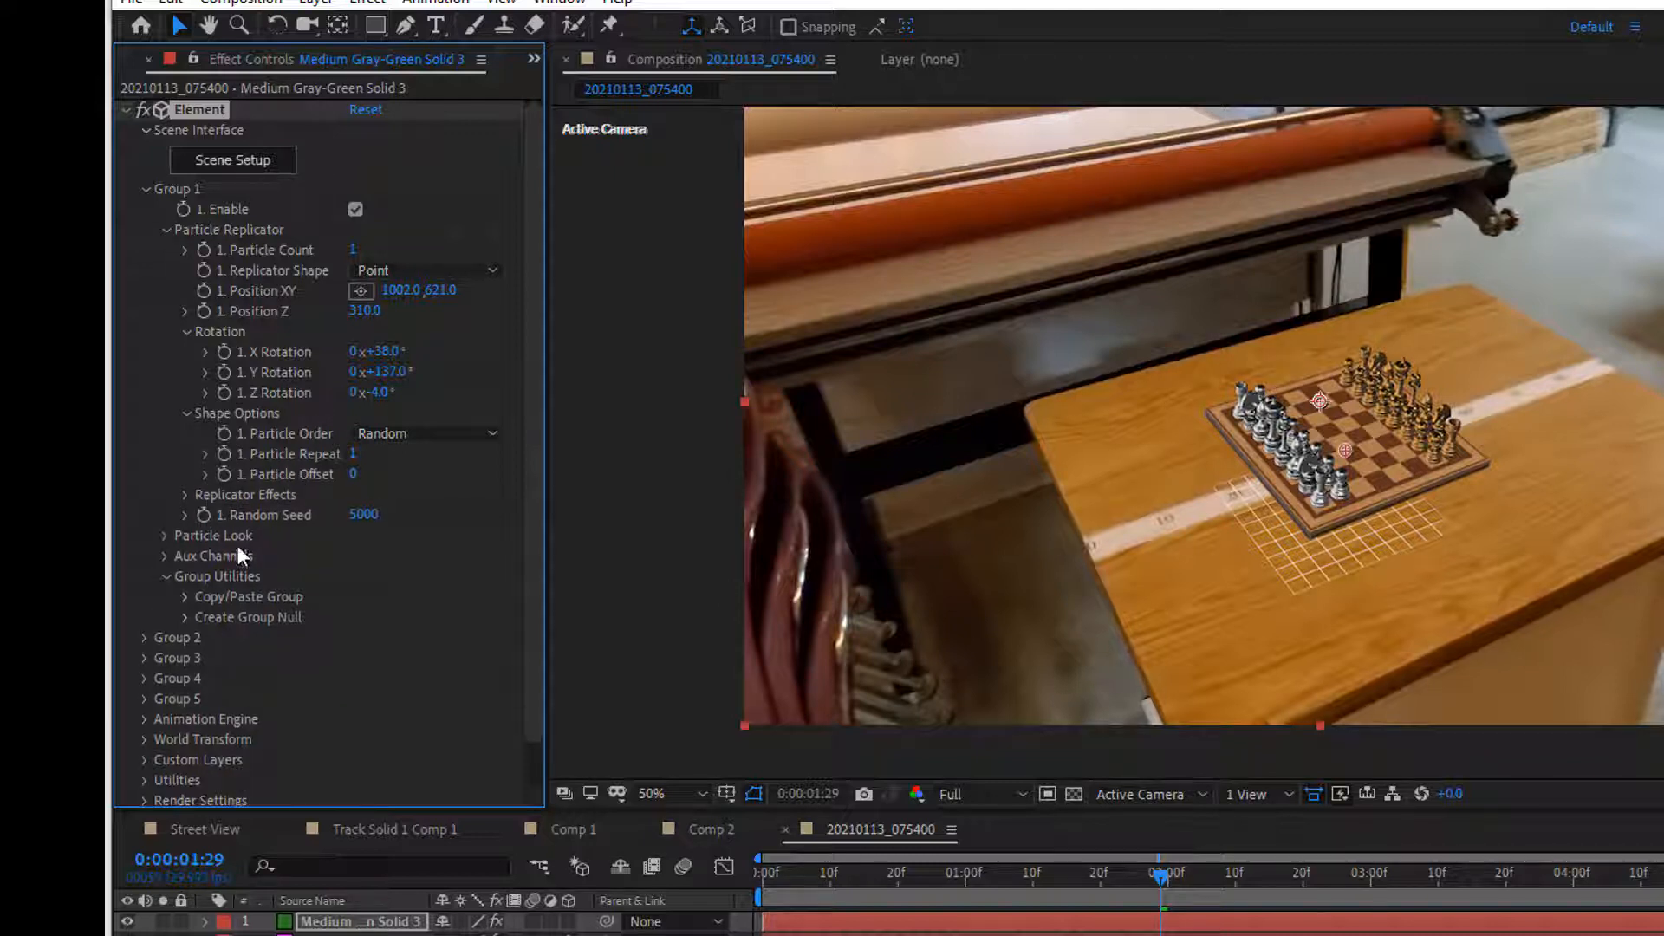
Step: Enlarge the chess board by setting Group 1's Particle Size to 15.90
left_click(169, 534)
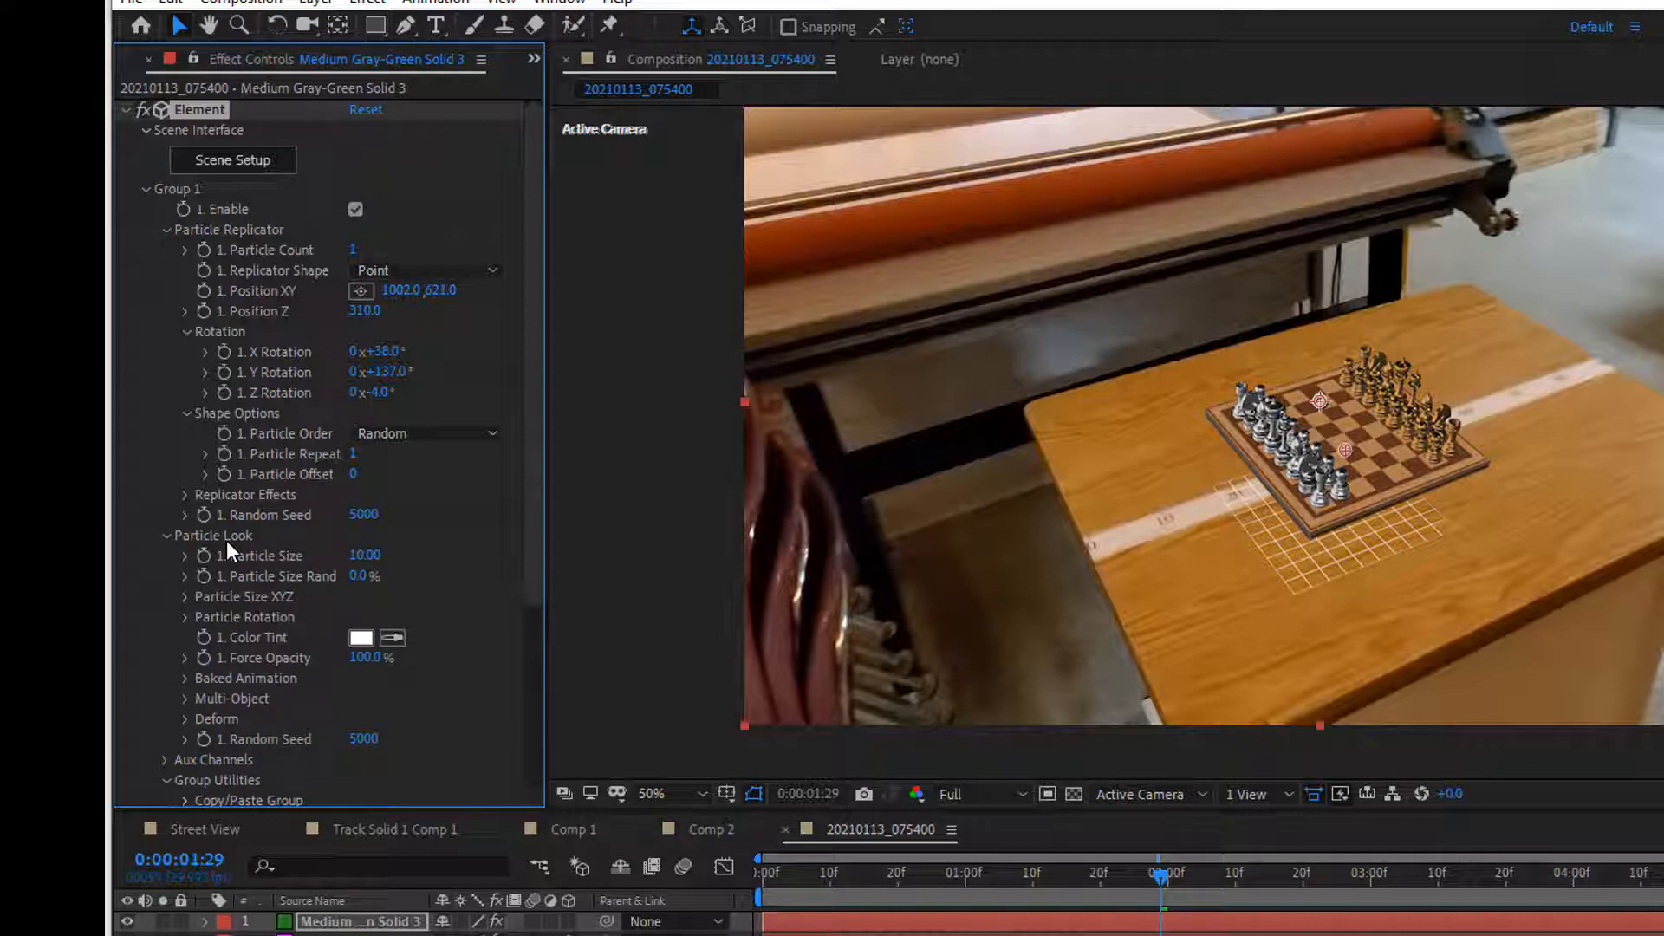
scroll(286, 525, "down", 2)
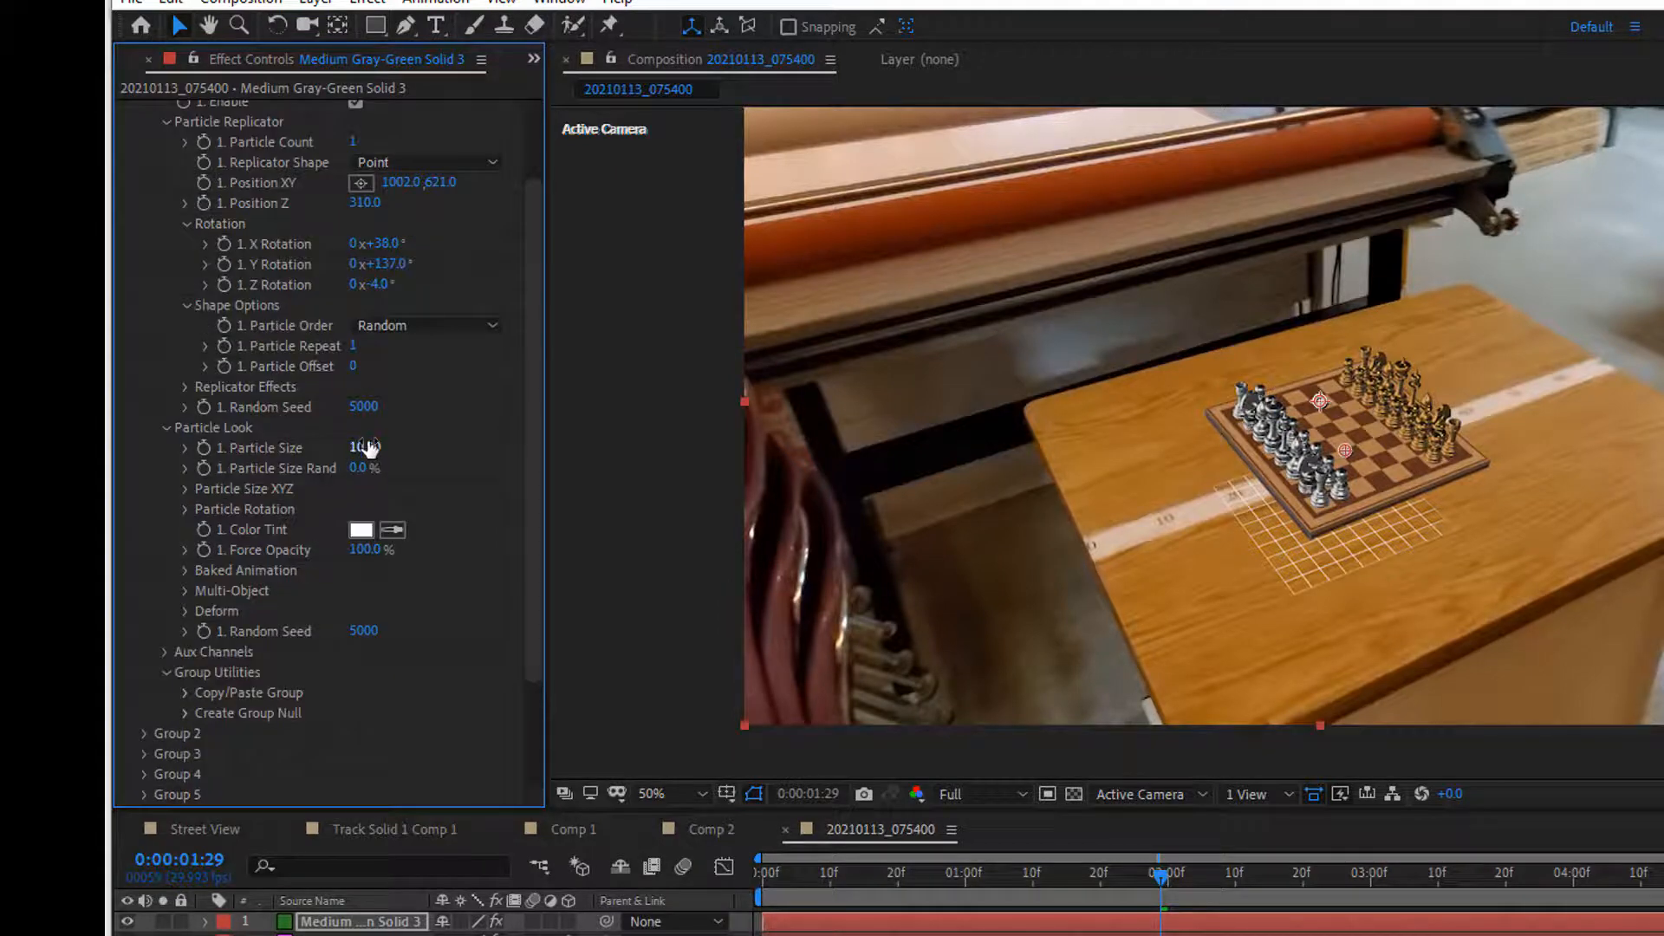
left_click_drag(365, 446, 414, 421)
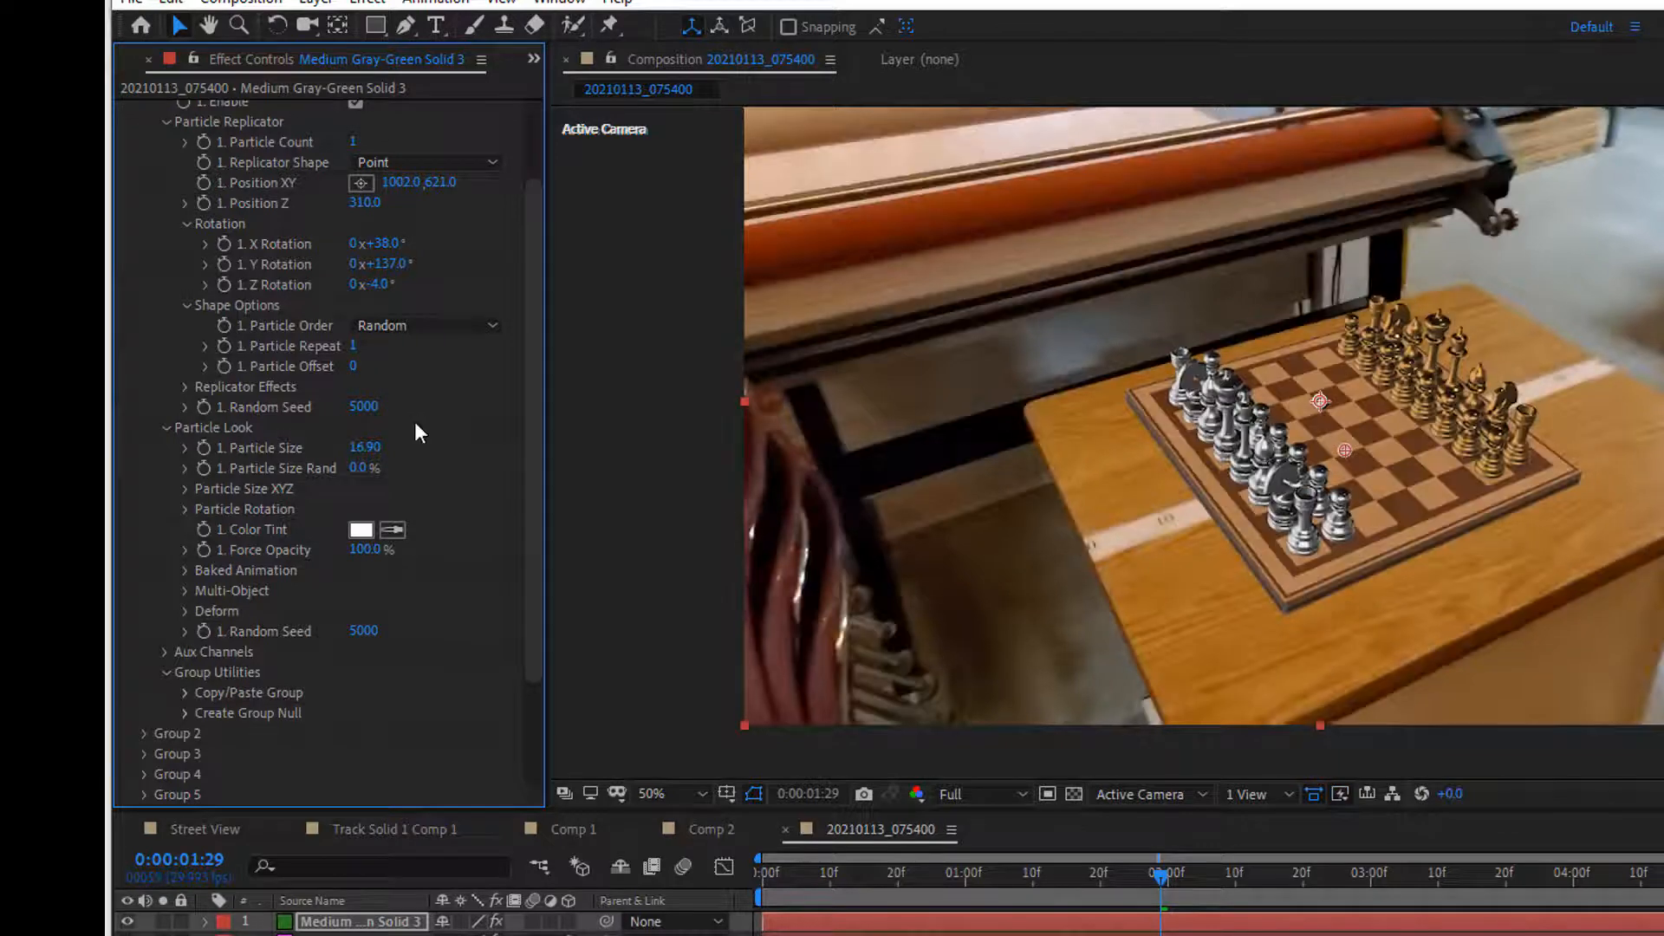
Step: Try a different X Size in Group 1's Particle Size XYZ and undo the change
left_click(184, 488)
left_click_drag(357, 508, 457, 488)
key("ctrl+z")
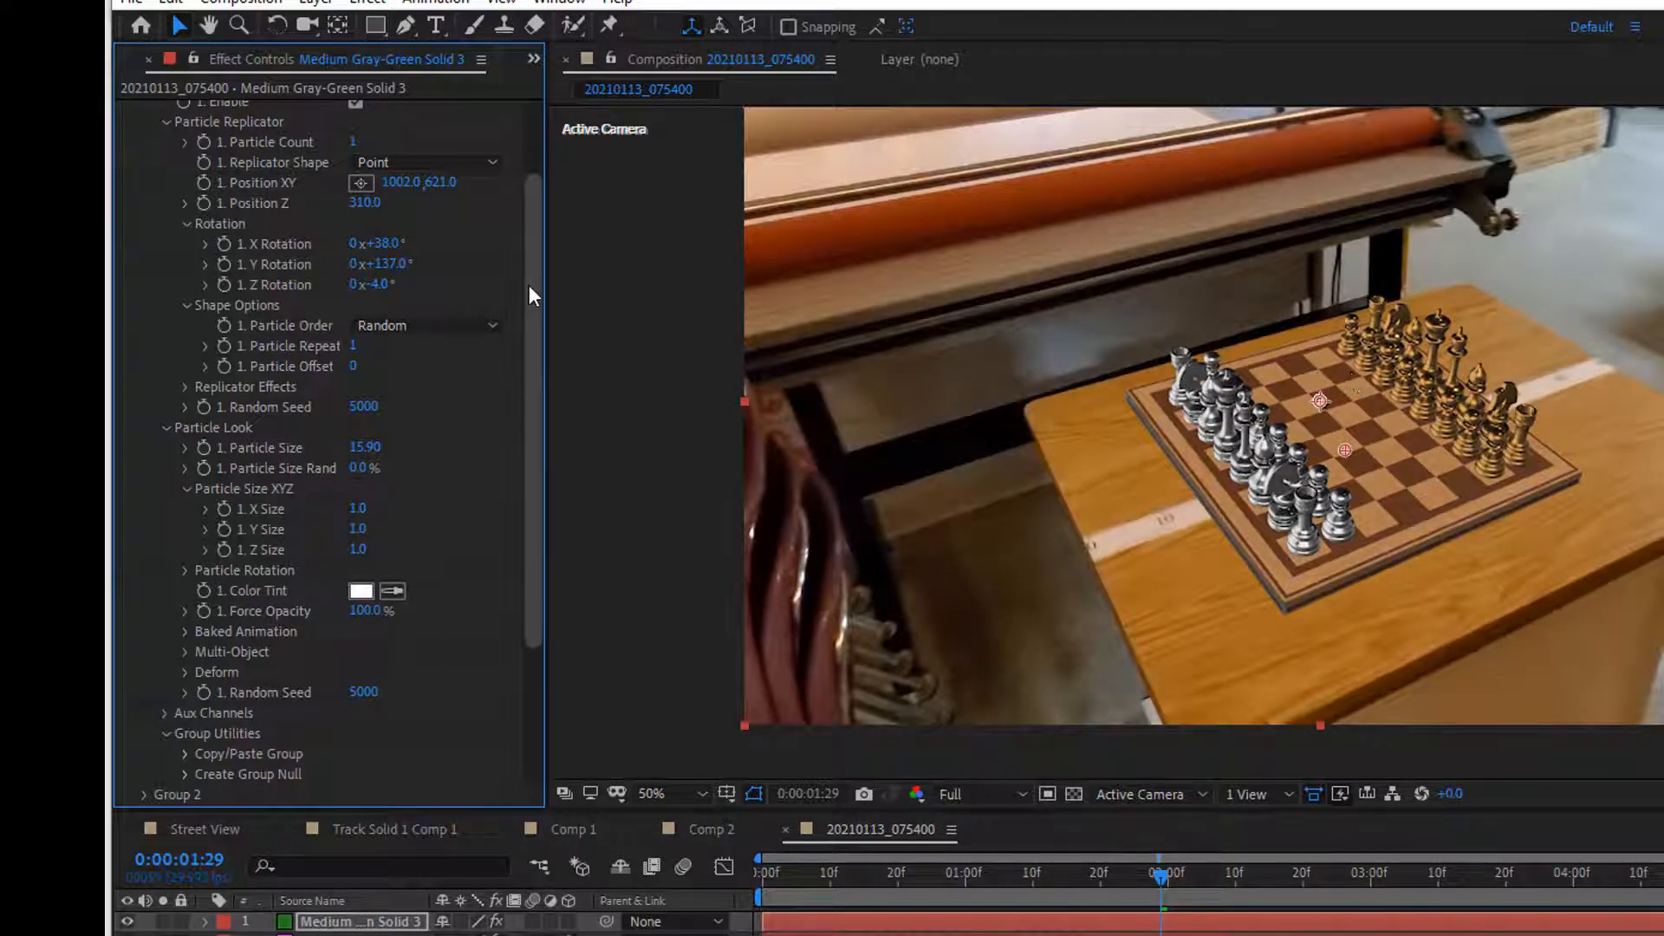
Step: Collapse Group 1's Particle Replicator and Particle Look settings and create a group null from its Group Utilities
left_click_drag(528, 285, 519, 262)
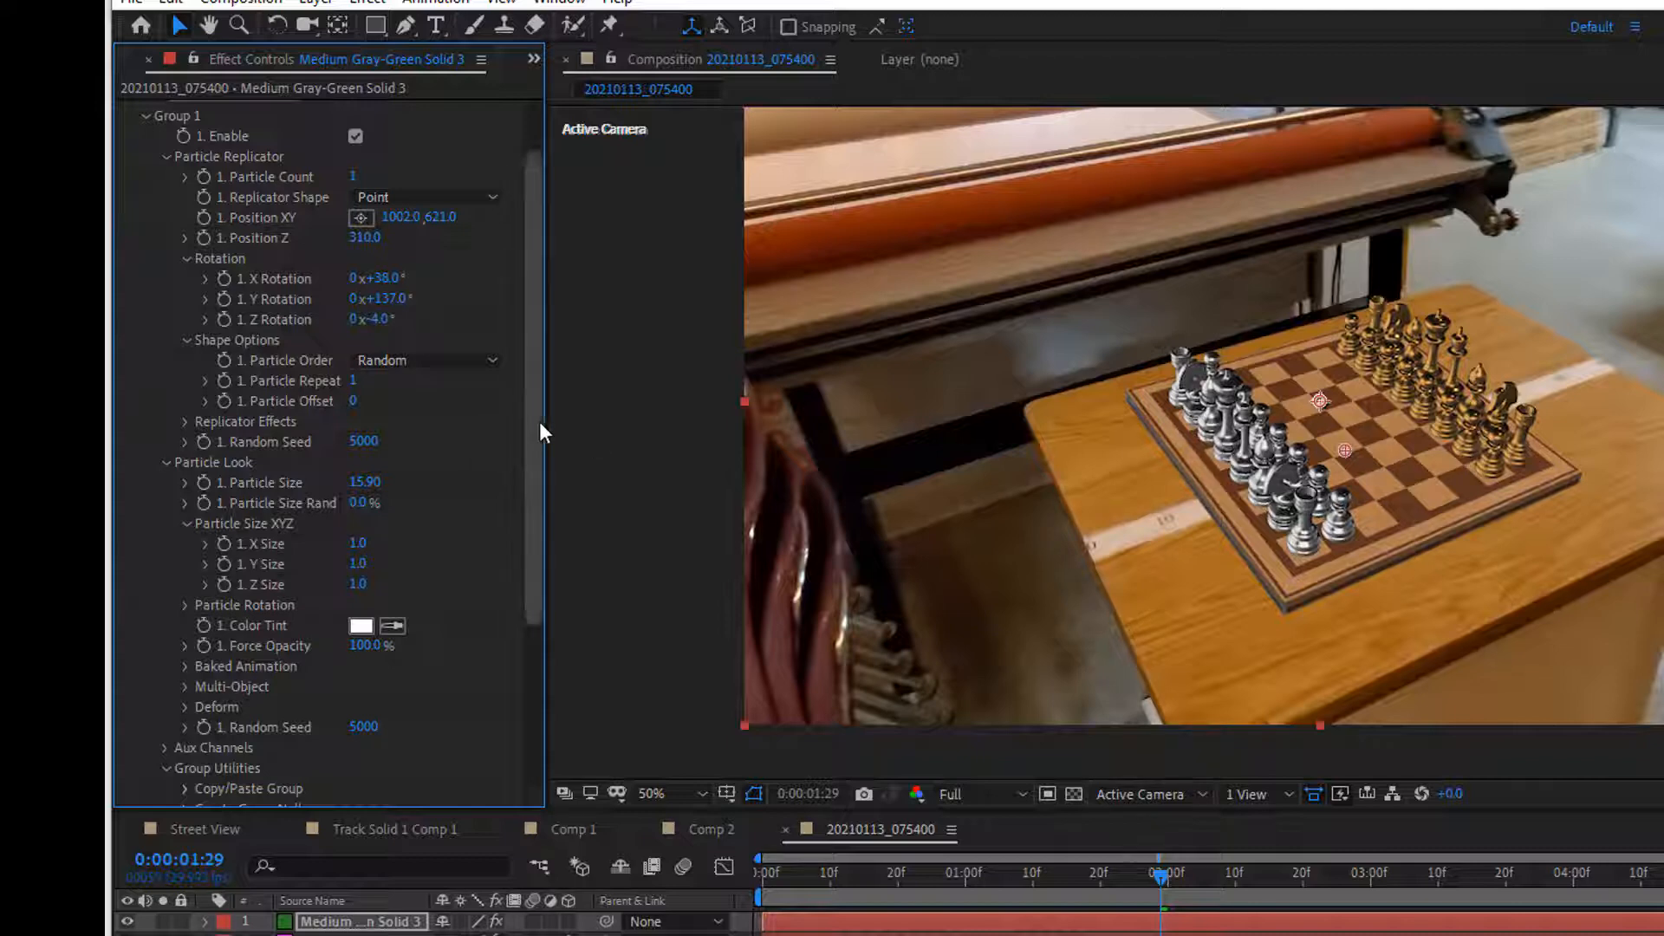
left_click_drag(540, 422, 569, 637)
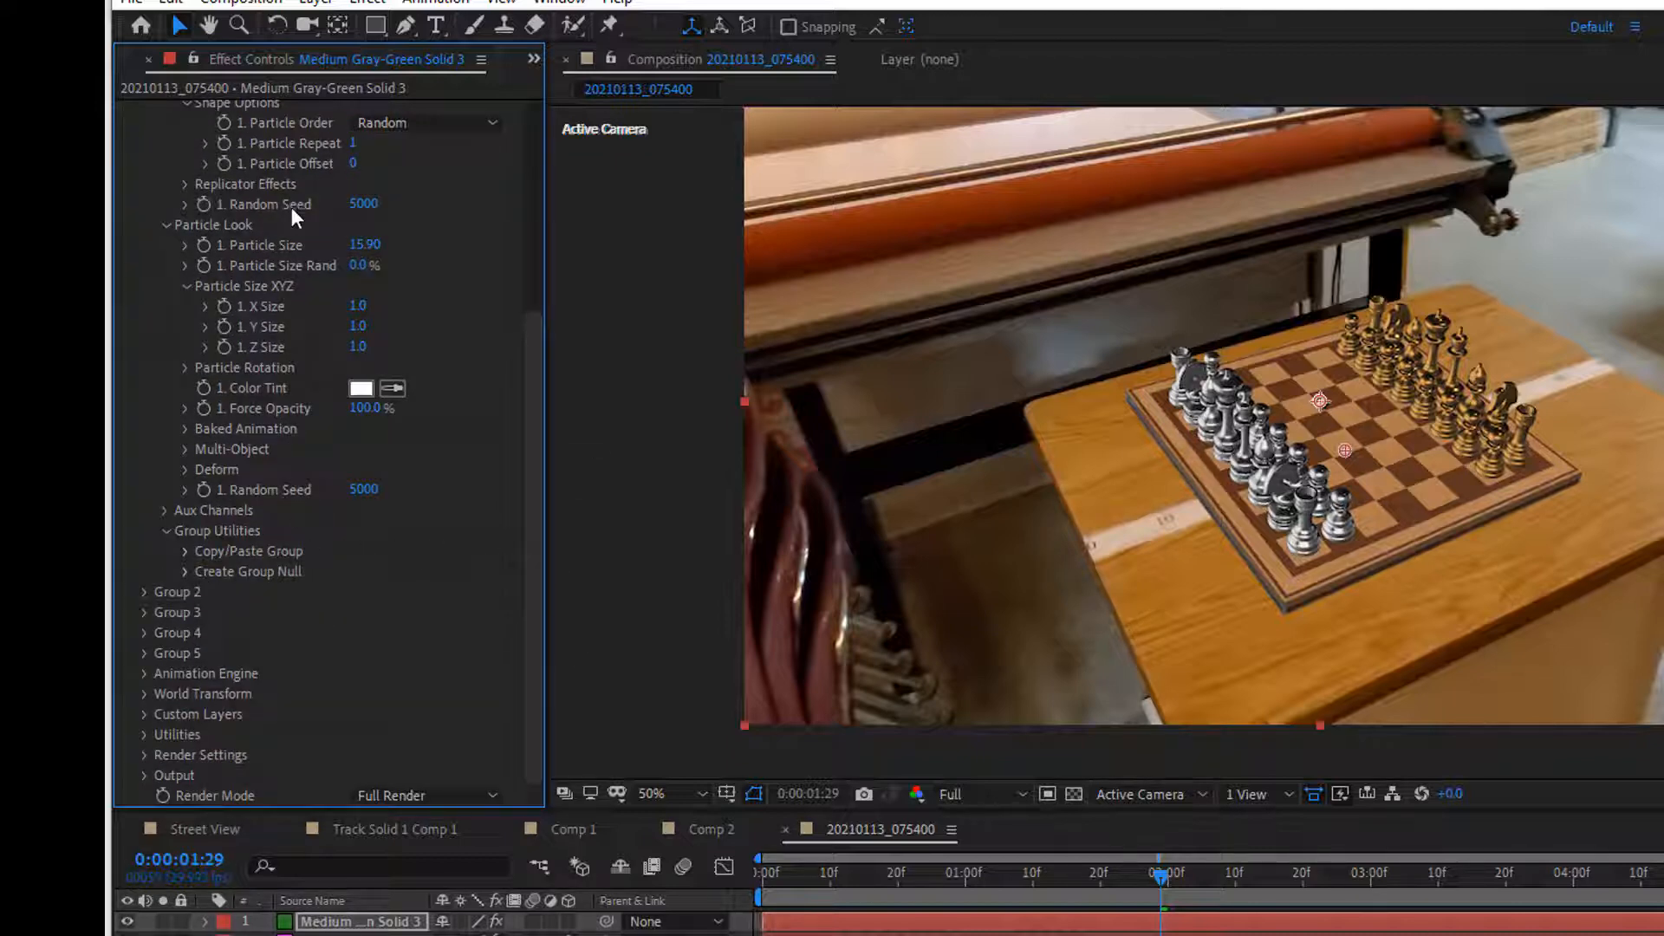
scroll(253, 334, "up", 5)
left_click(167, 229)
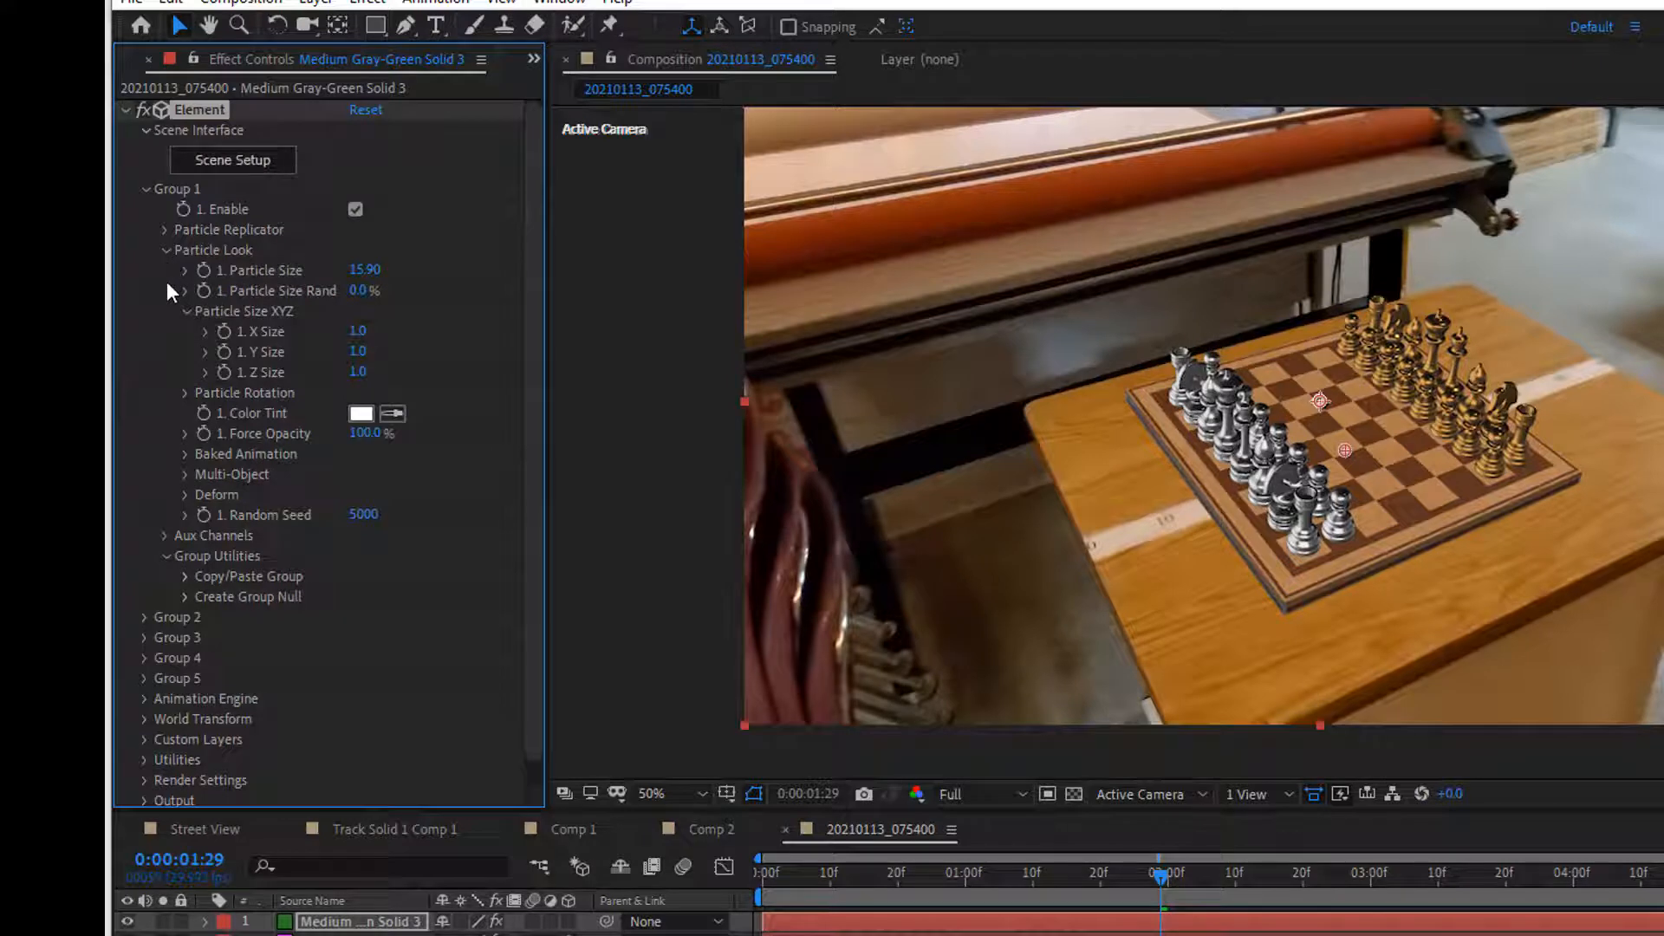
left_click(167, 251)
left_click(167, 291)
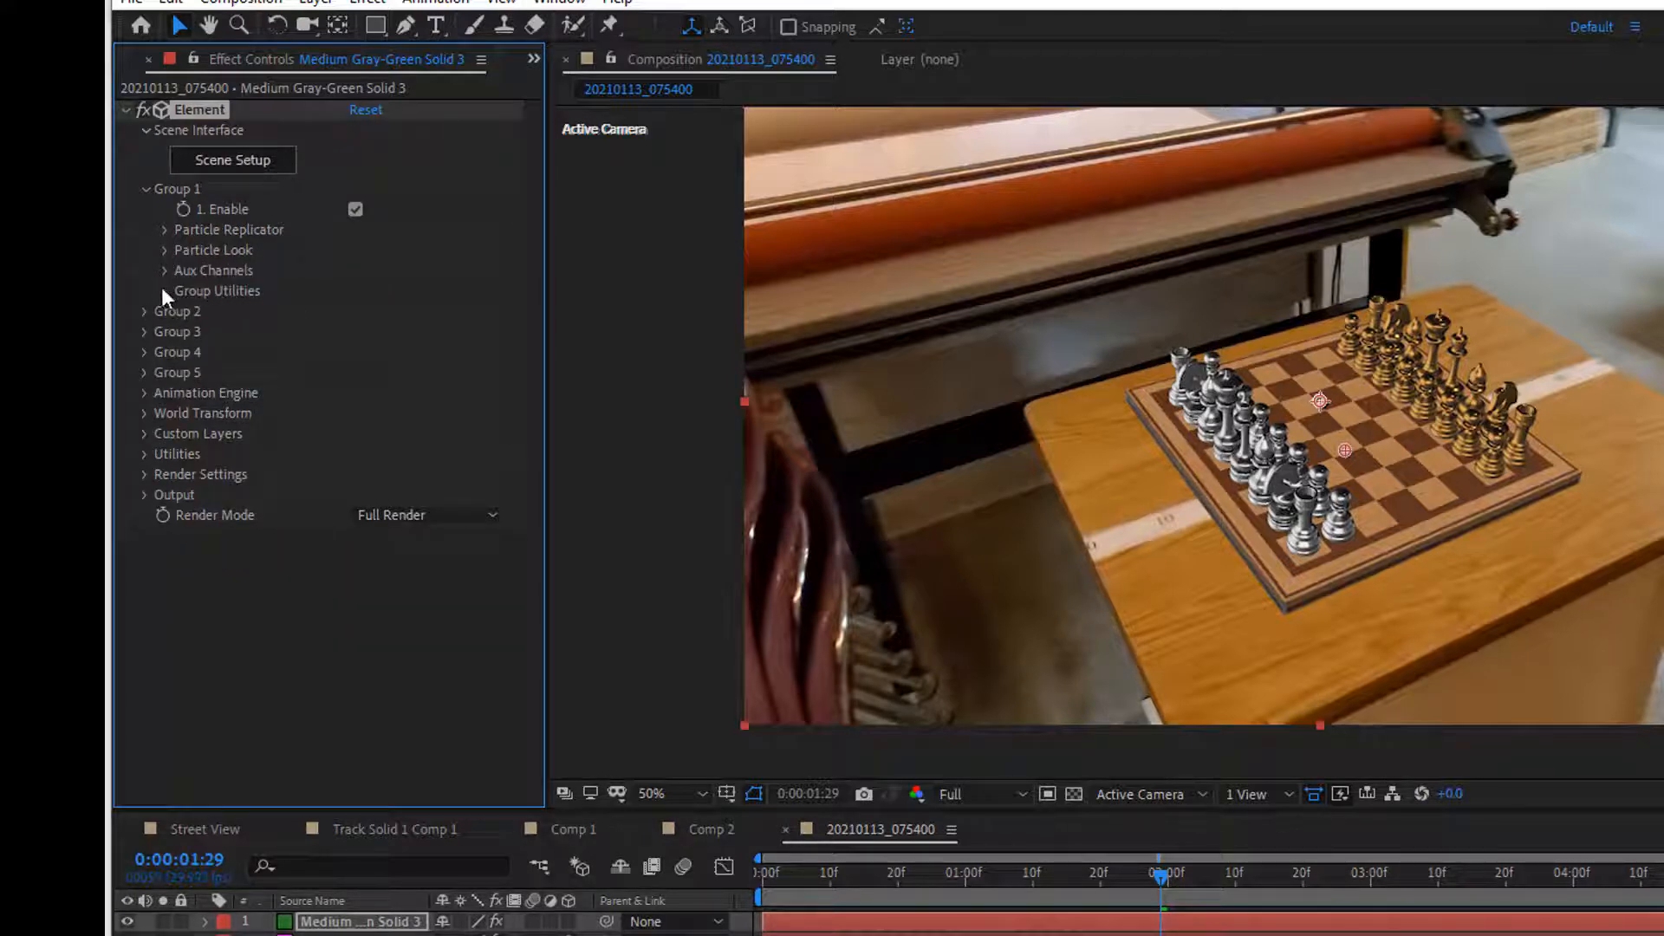
left_click(163, 292)
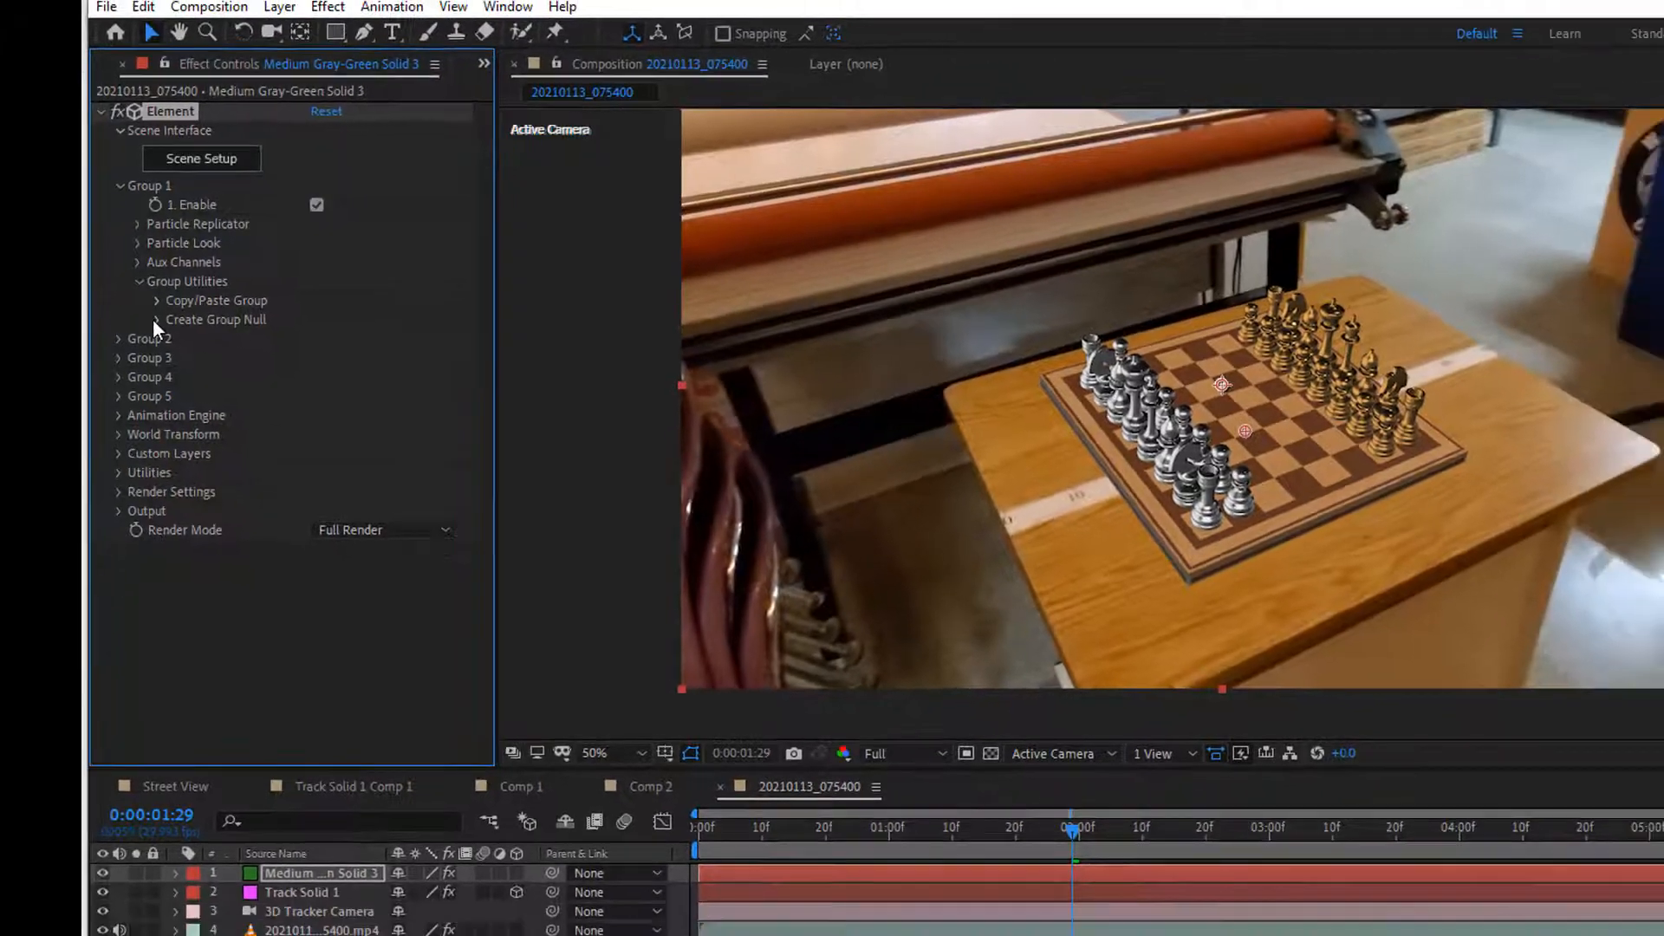
left_click(185, 332)
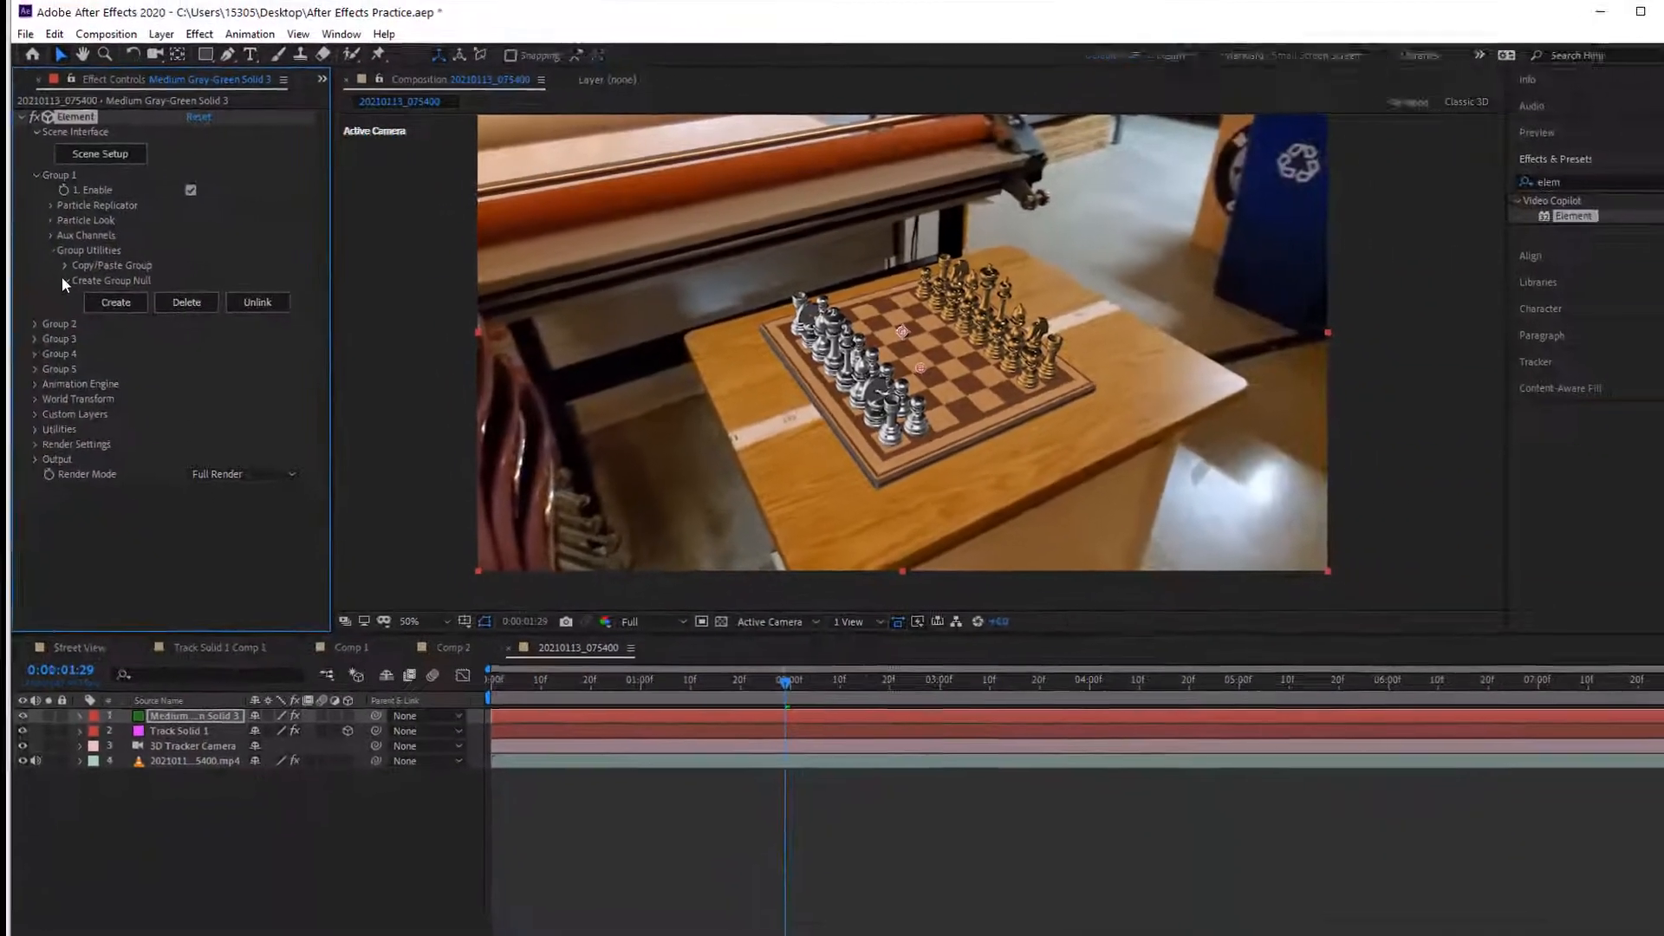
left_click(95, 302)
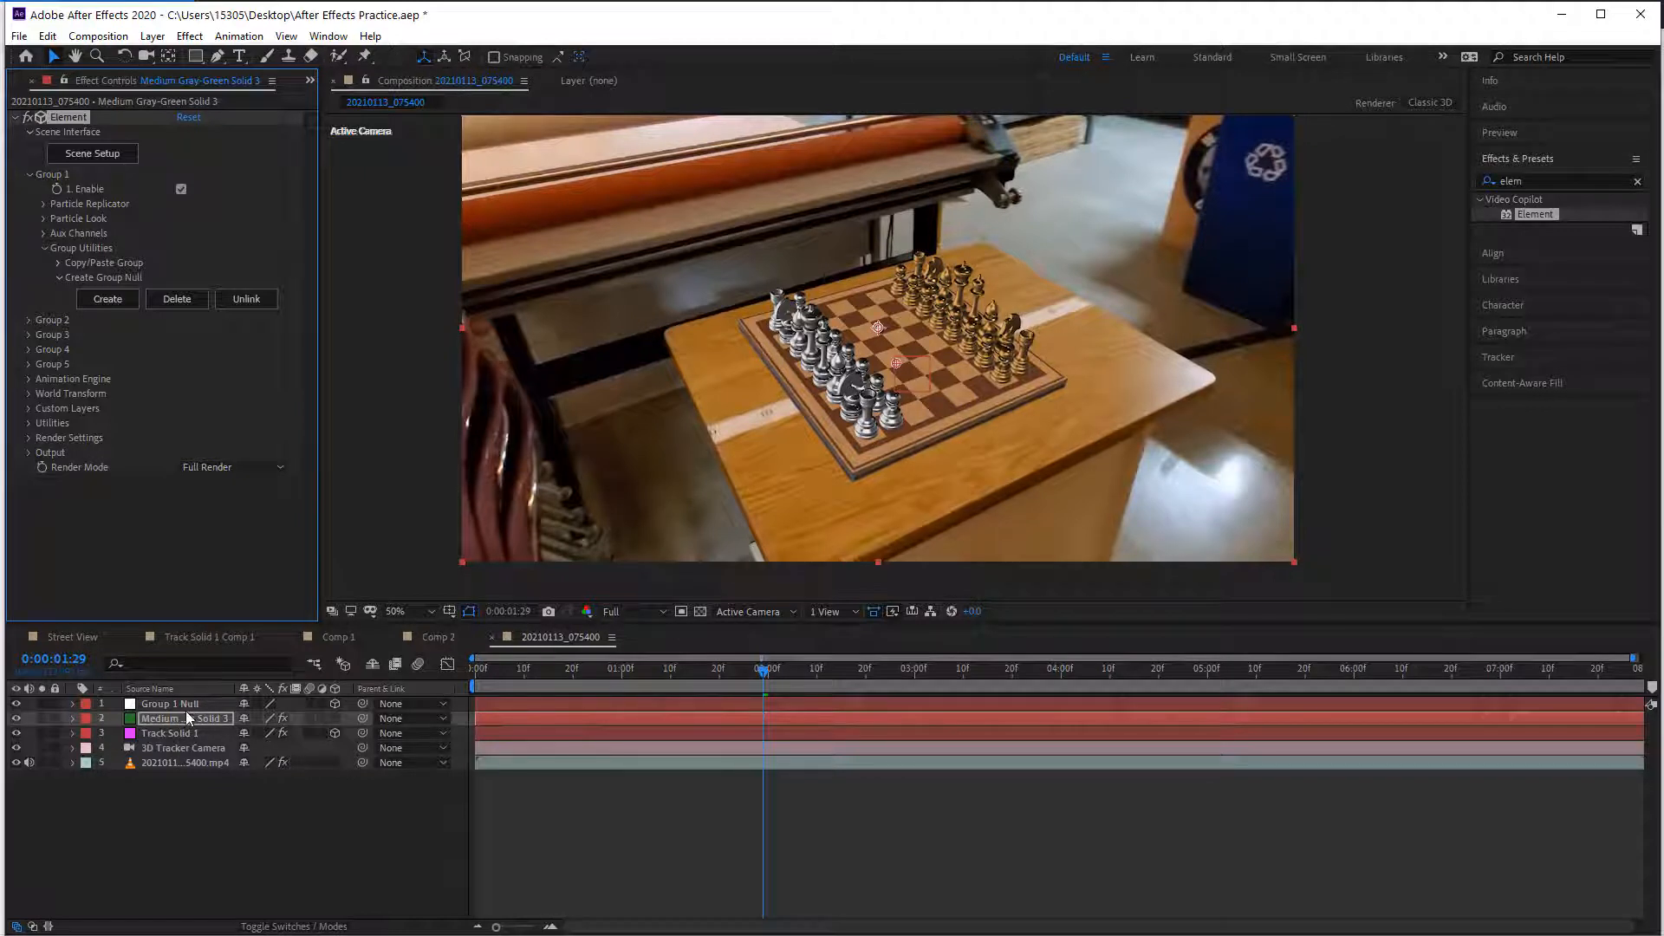
Step: Hide the Element solid and copy Track Solid 1's Position from its transform properties
left_click(160, 733)
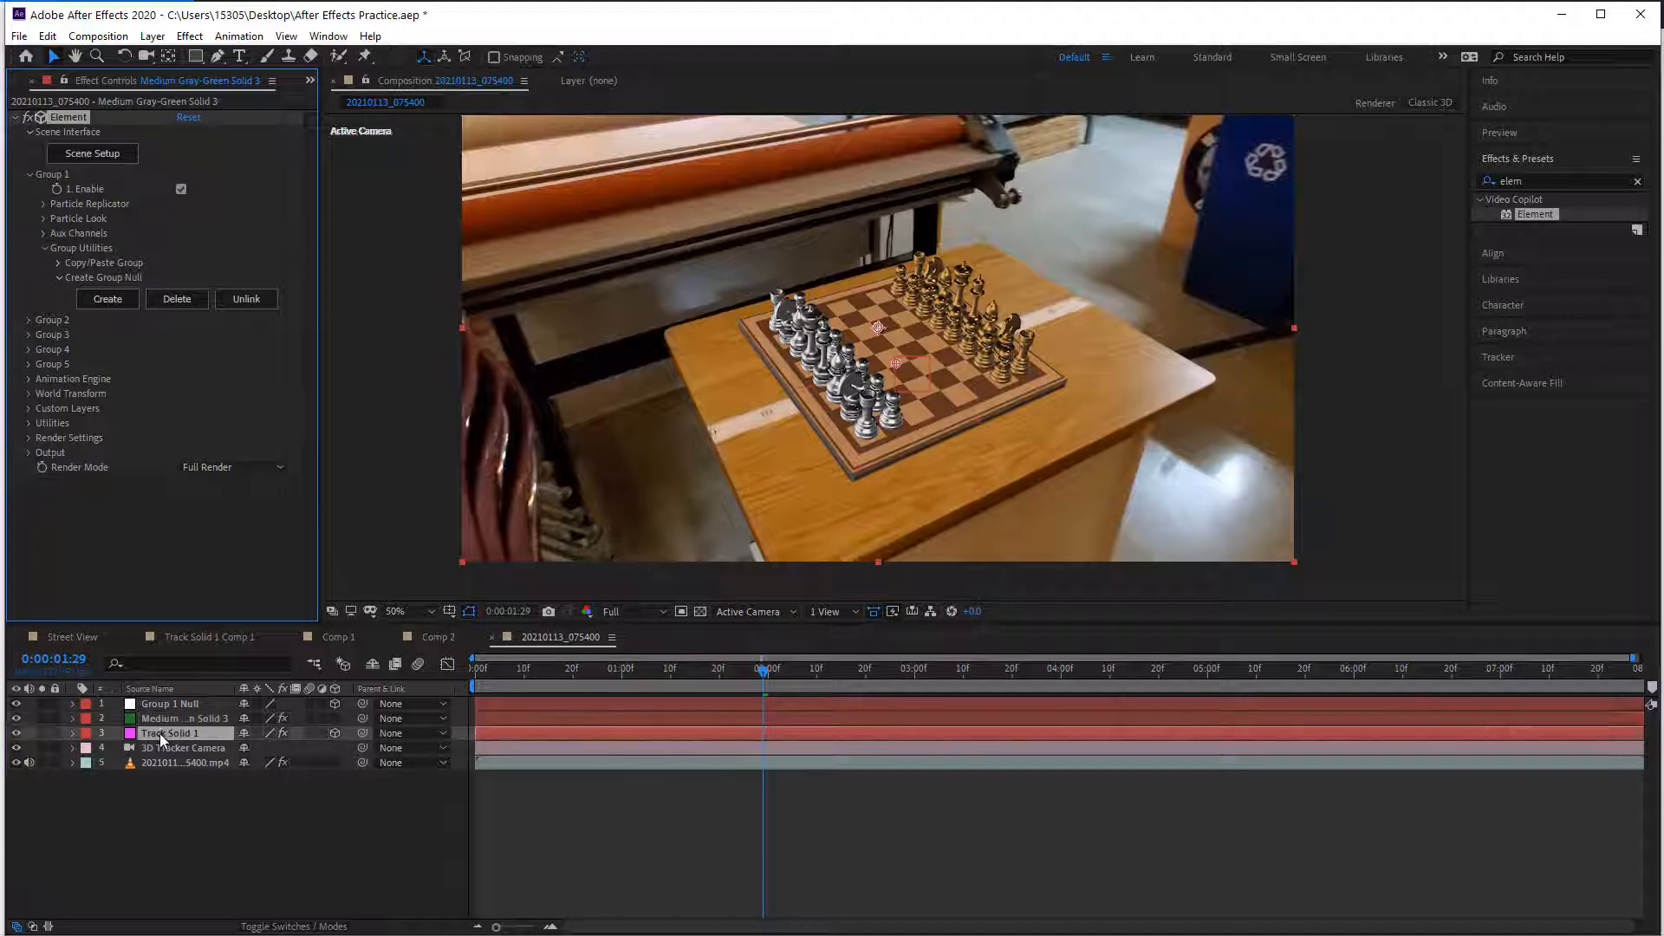
left_click(16, 718)
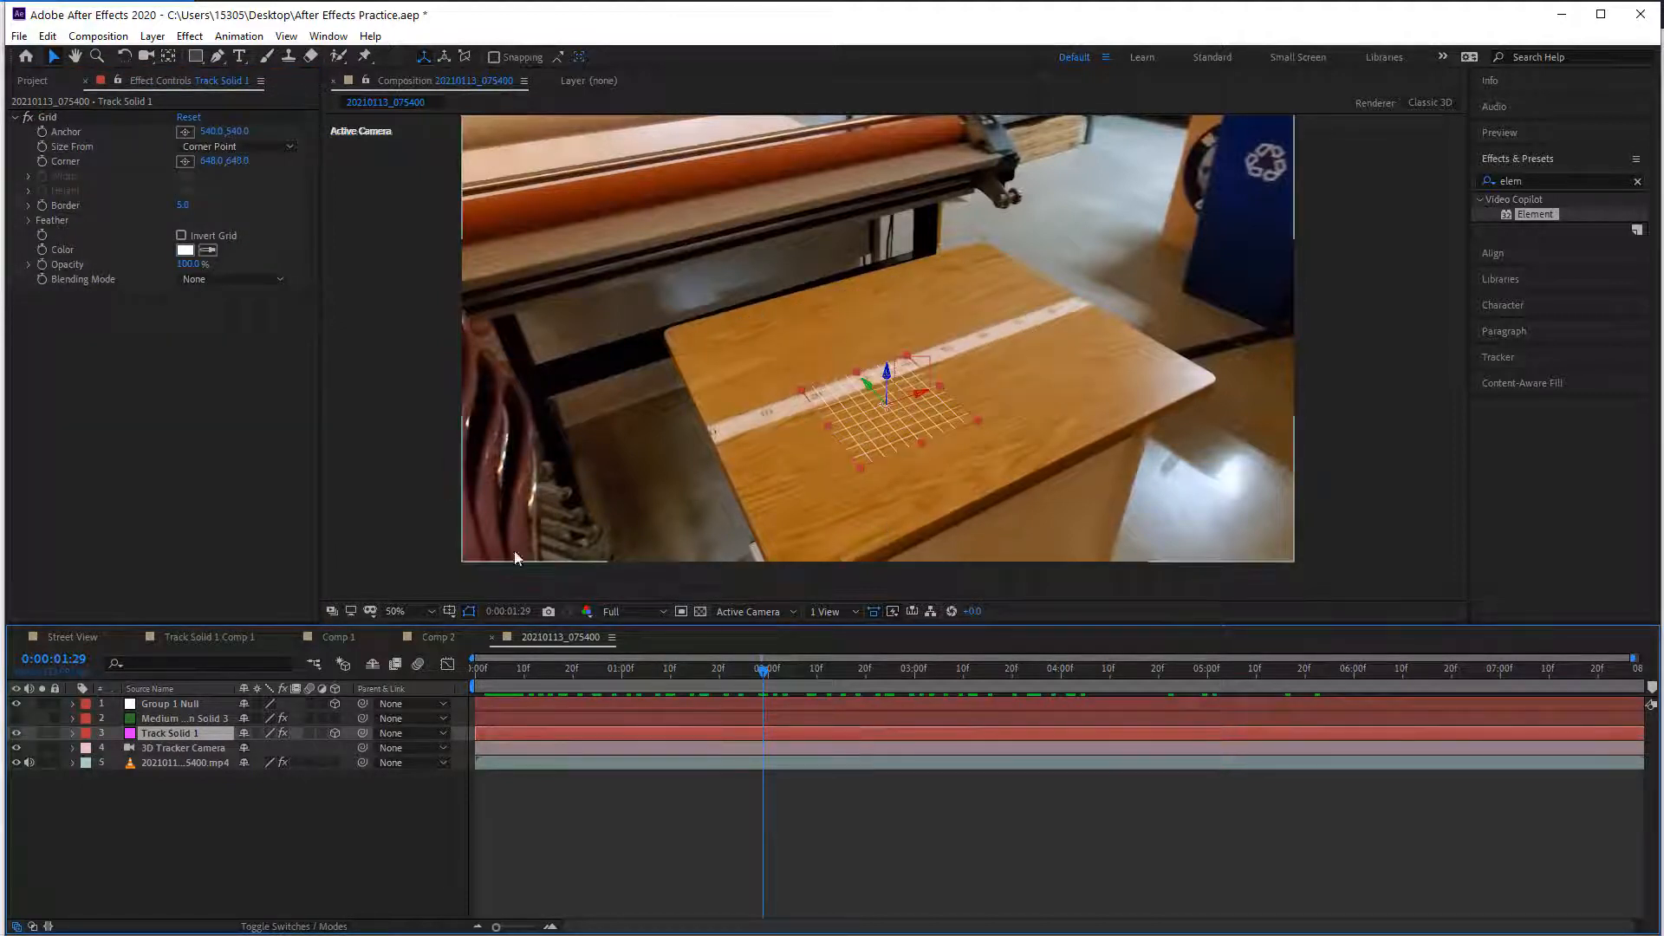
left_click(73, 734)
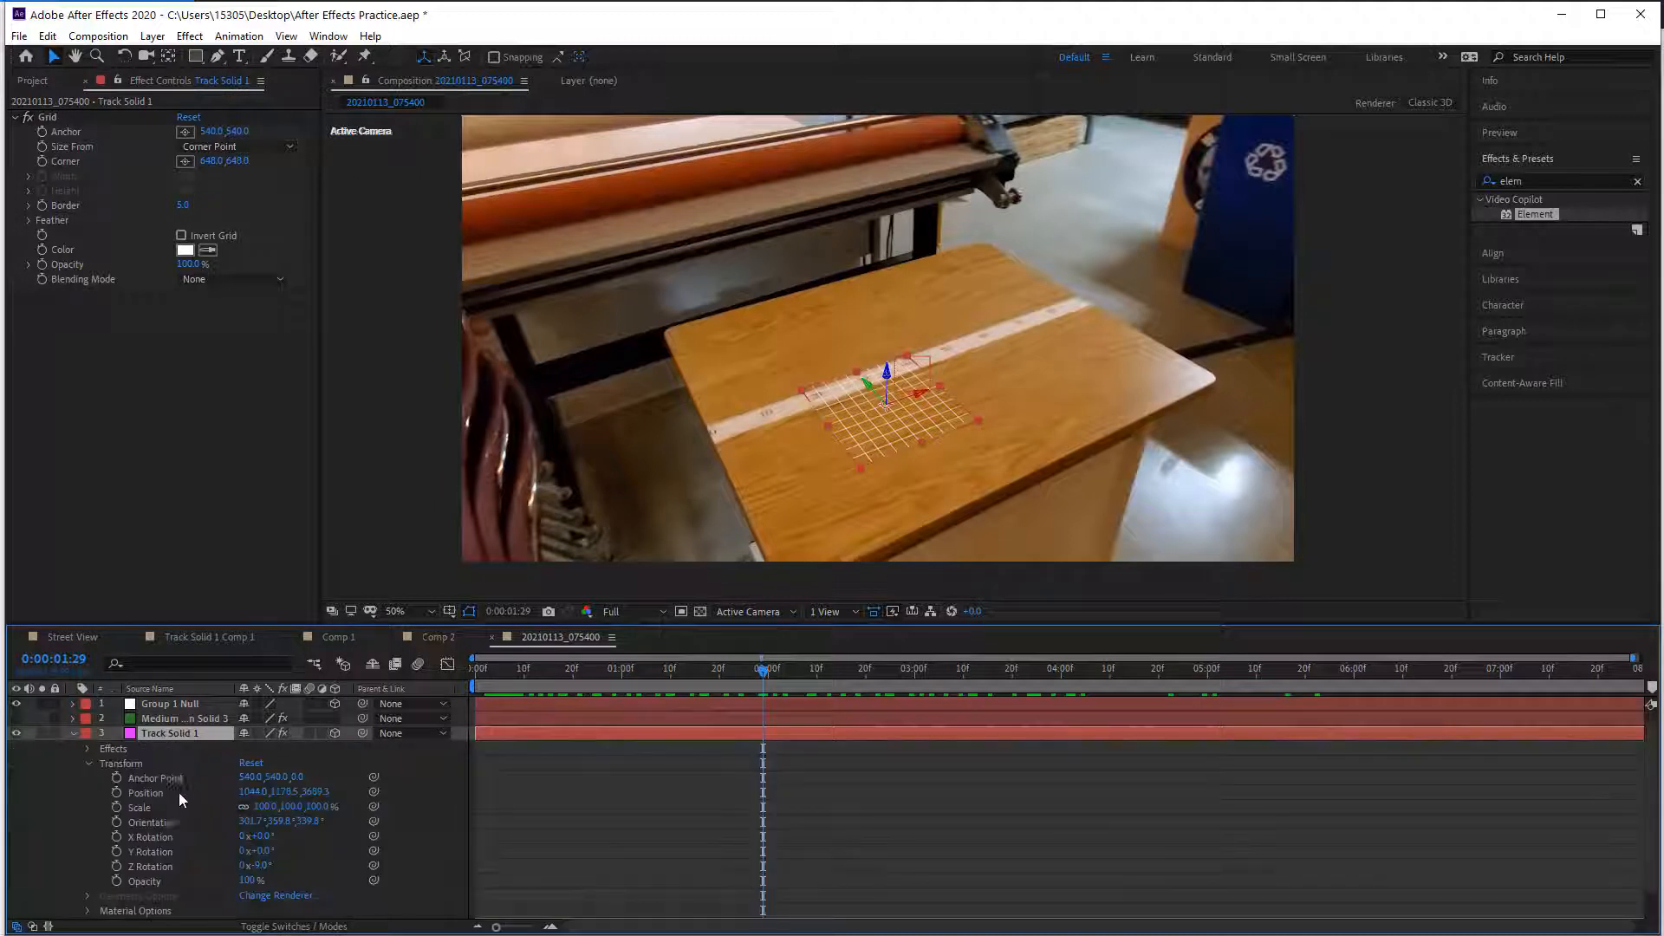
left_click(143, 791)
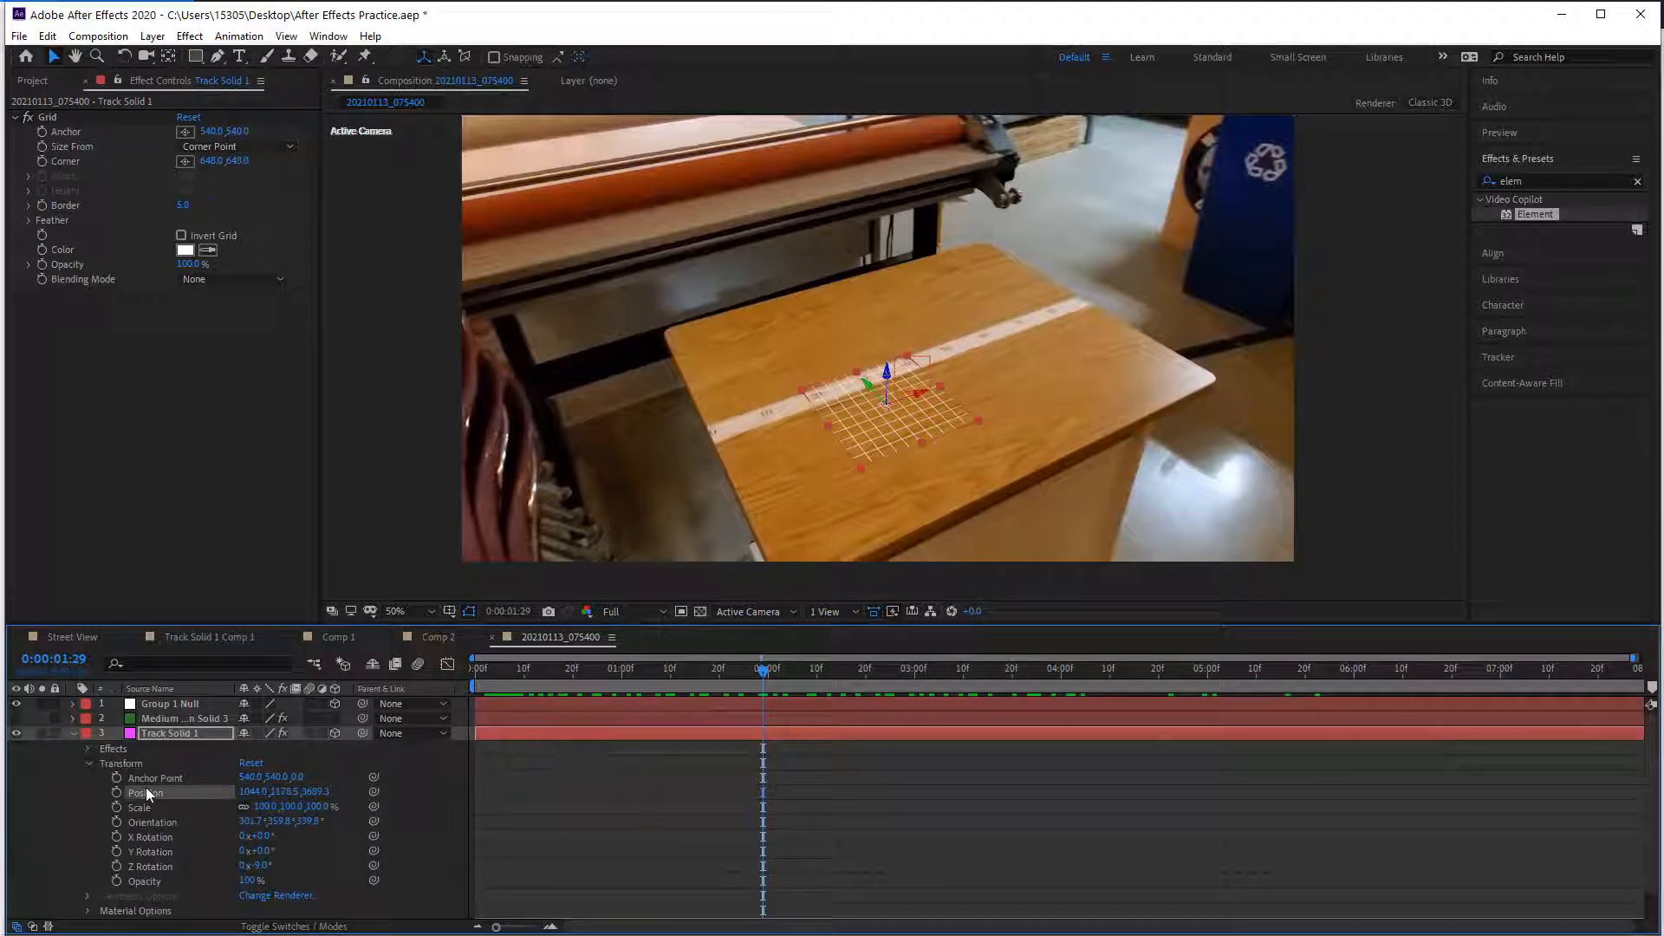
Step: Paste Track Solid 1's copied position onto Group 1 Null's Position and collapse the null's properties
left_click(165, 704)
left_click(73, 704)
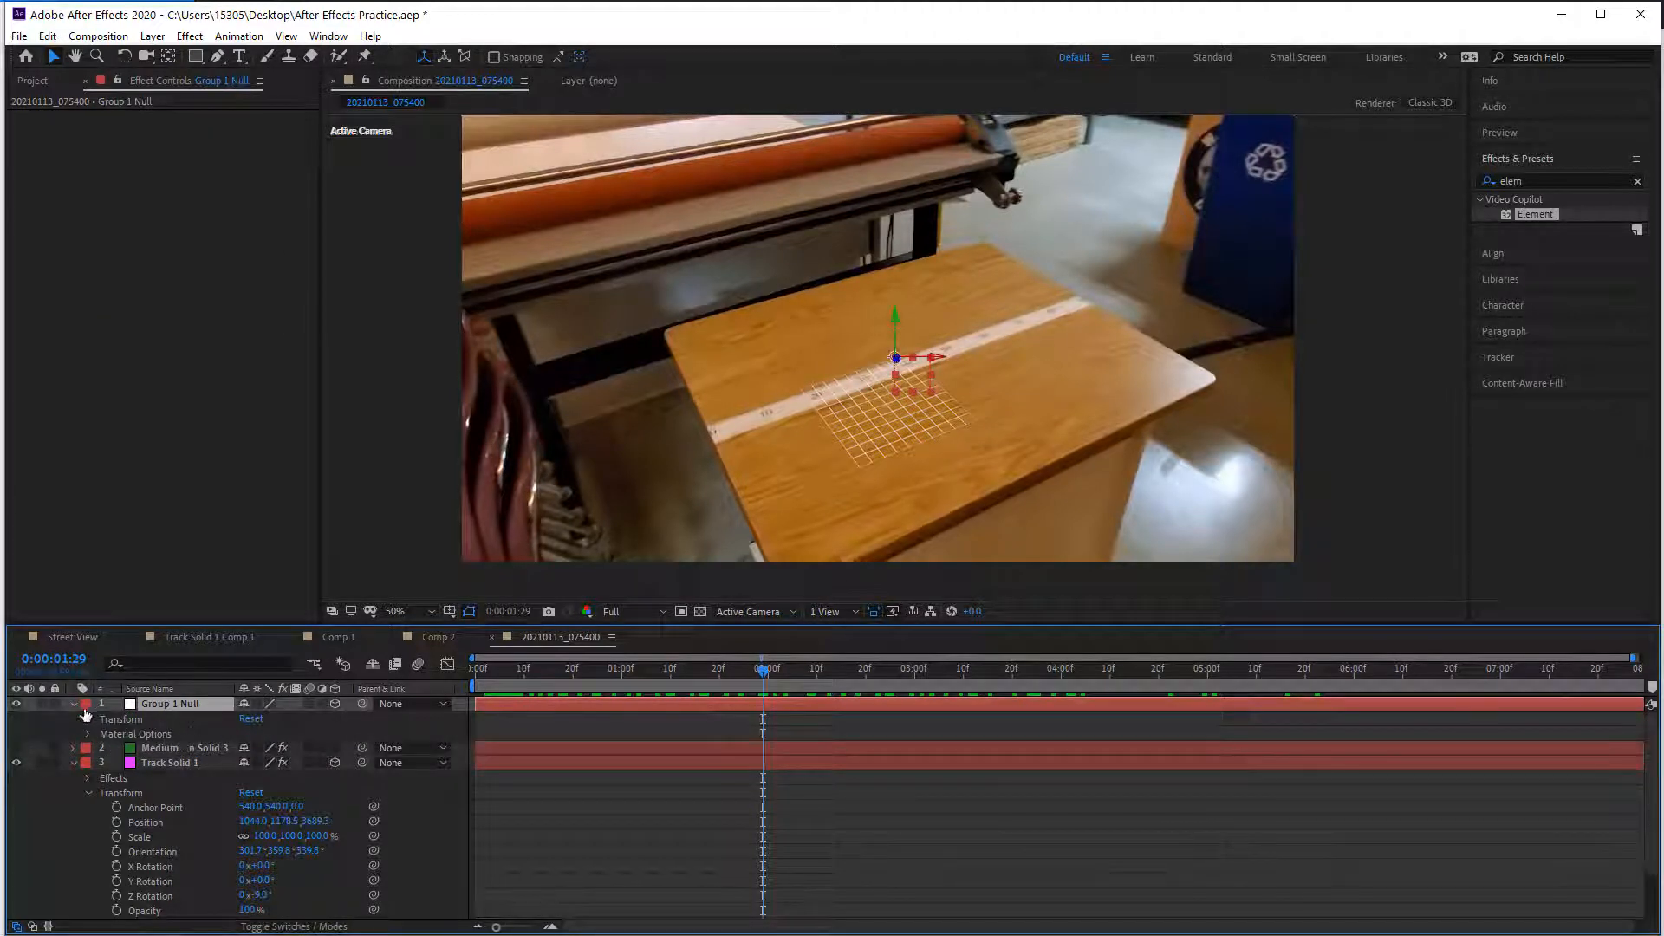
left_click(88, 720)
left_click(147, 748)
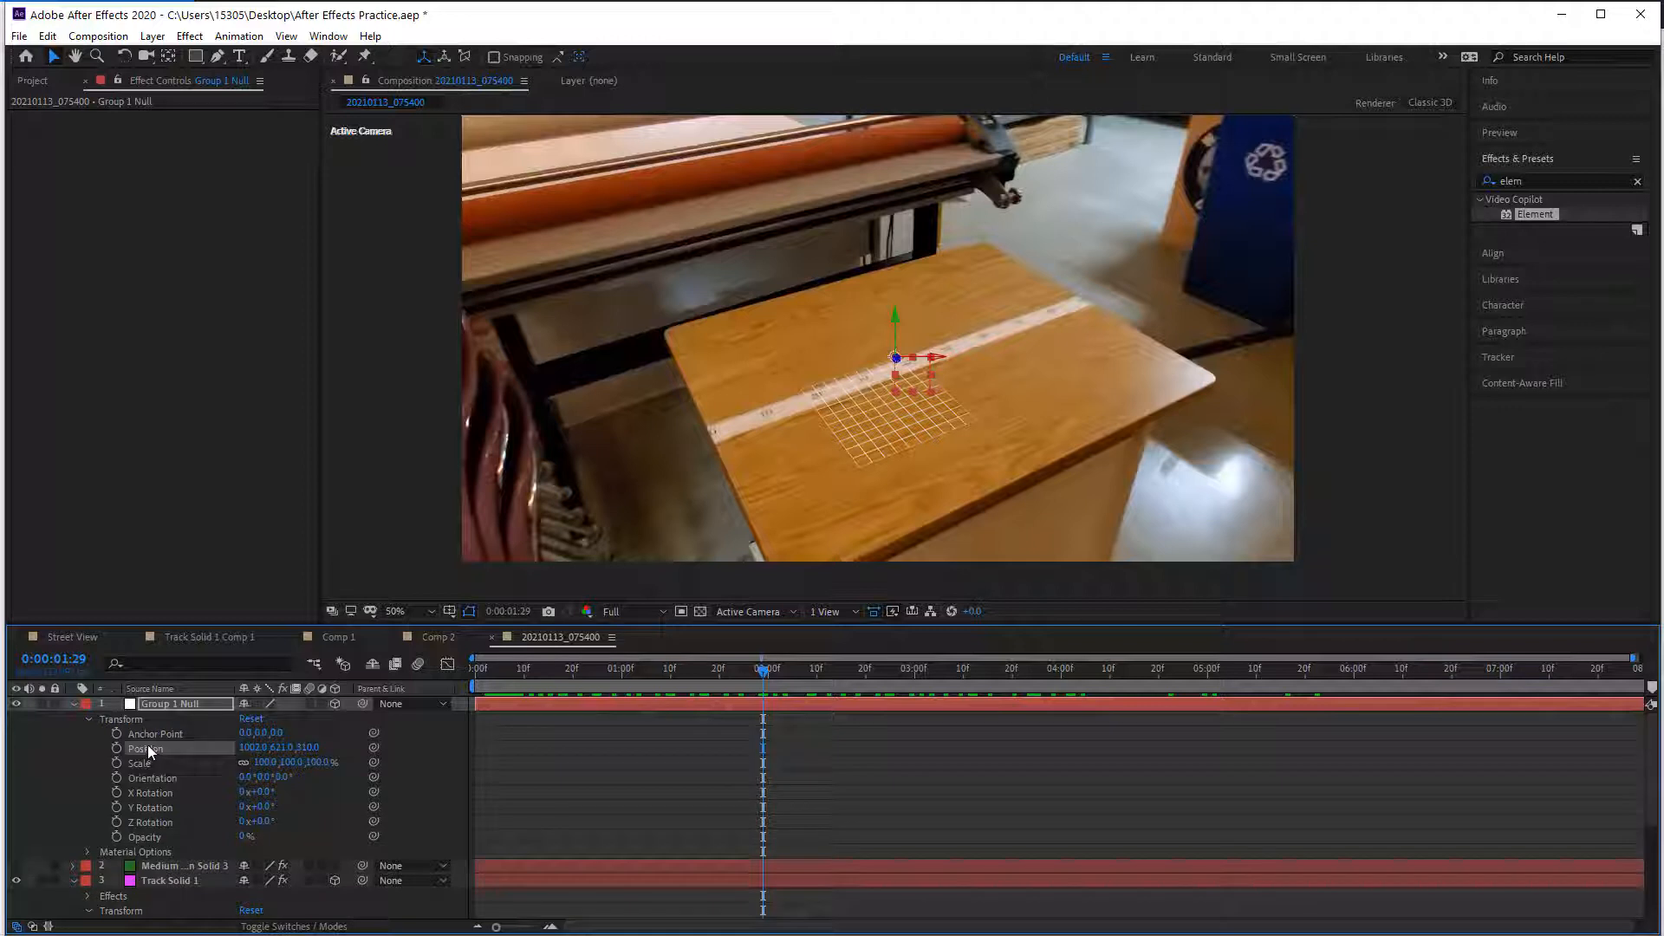
key("ctrl+v")
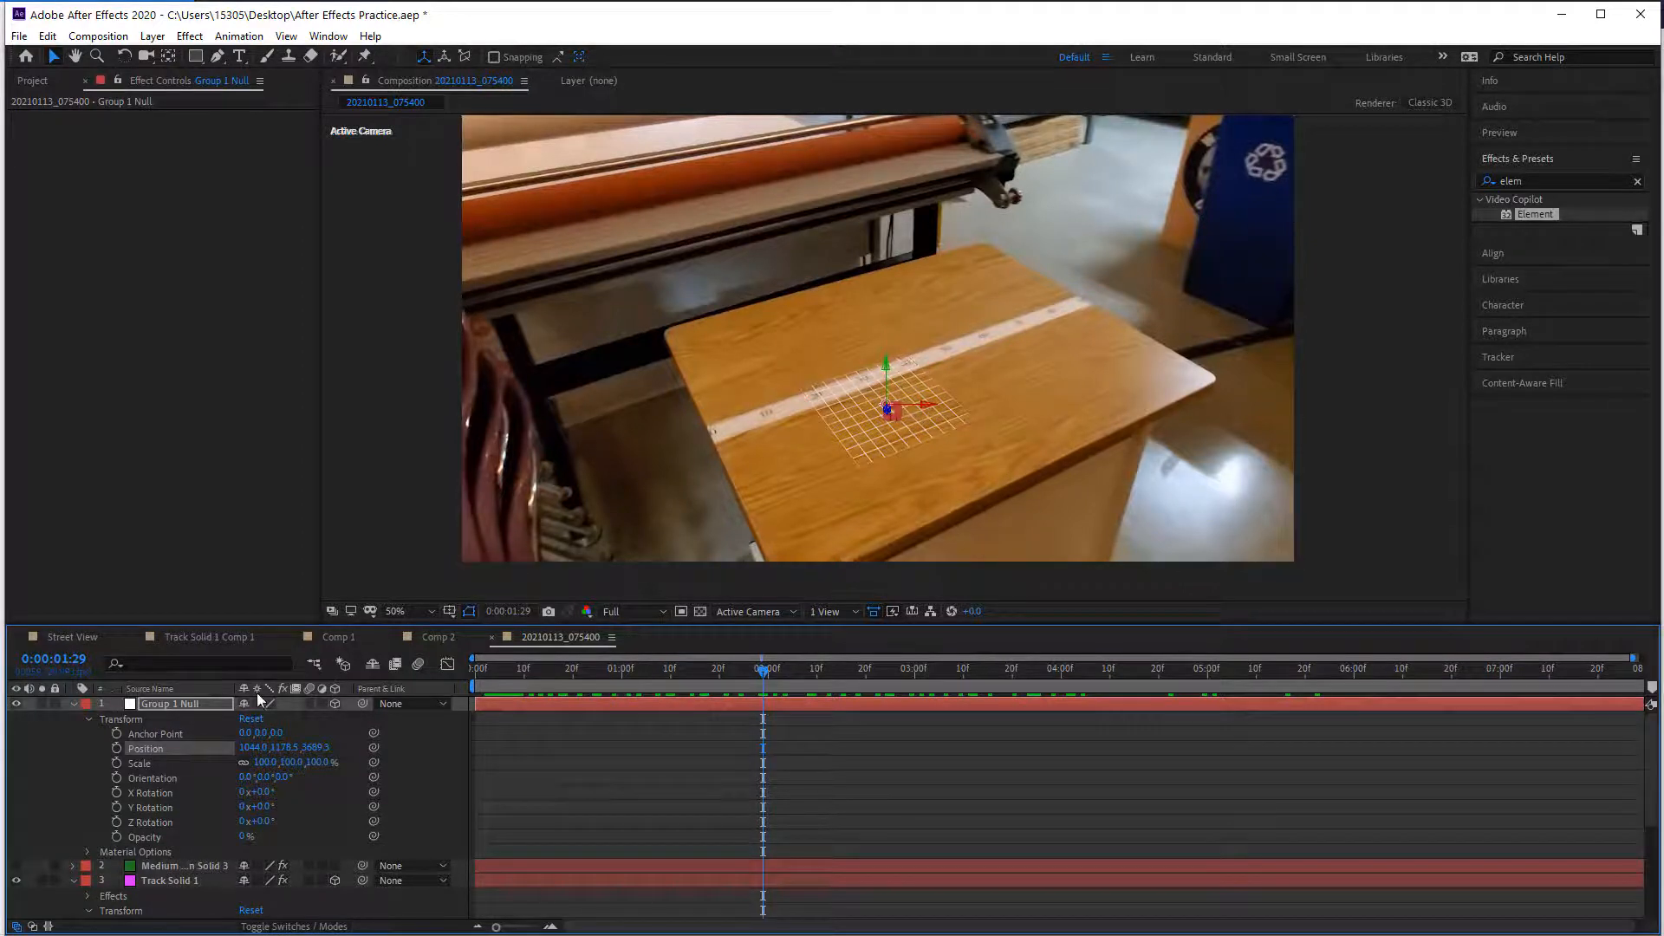
left_click(74, 704)
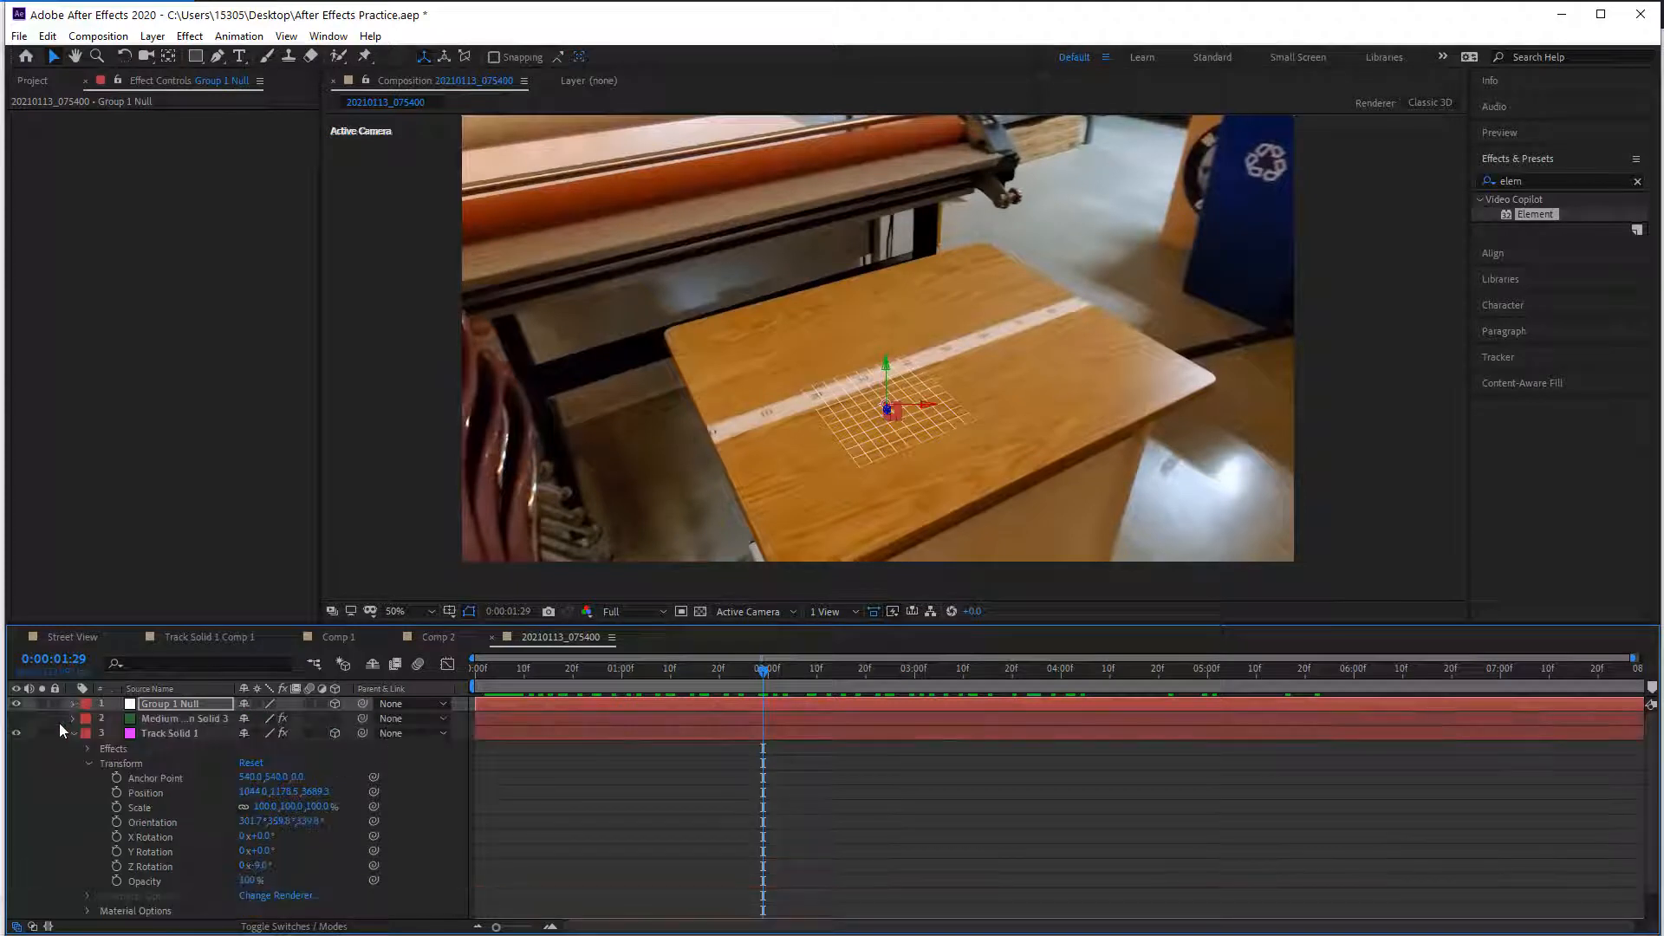
Step: Show the Element solid again and preview the composition from the start to check the chess board's tracking
left_click(16, 718)
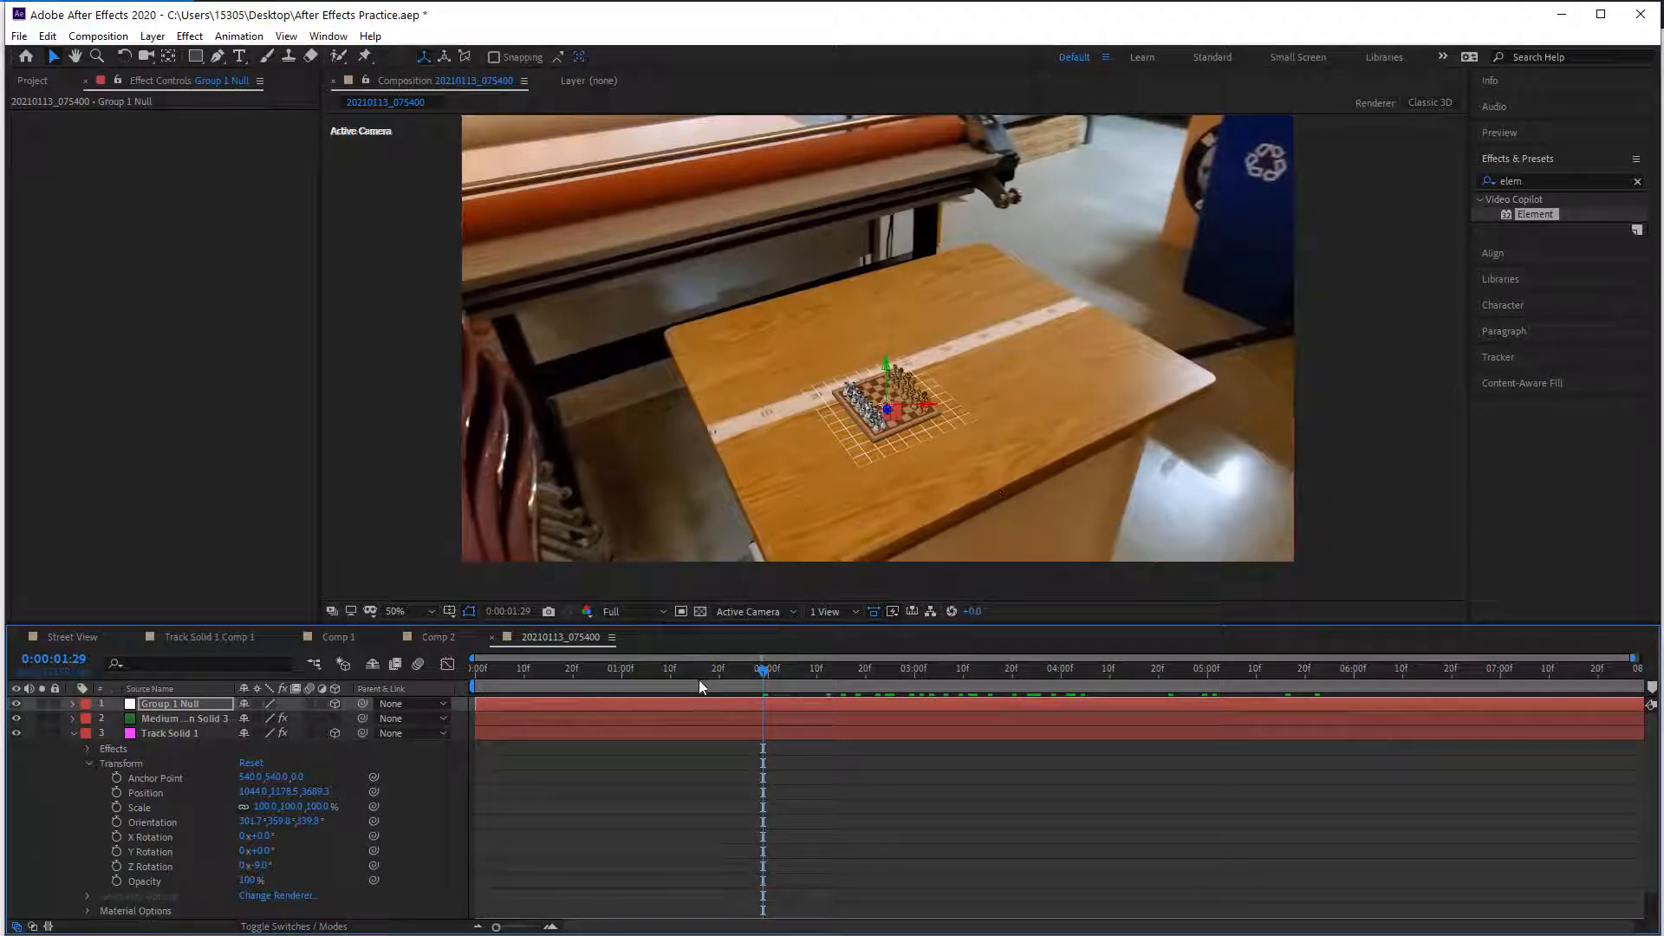
left_click_drag(704, 667, 450, 670)
key("space")
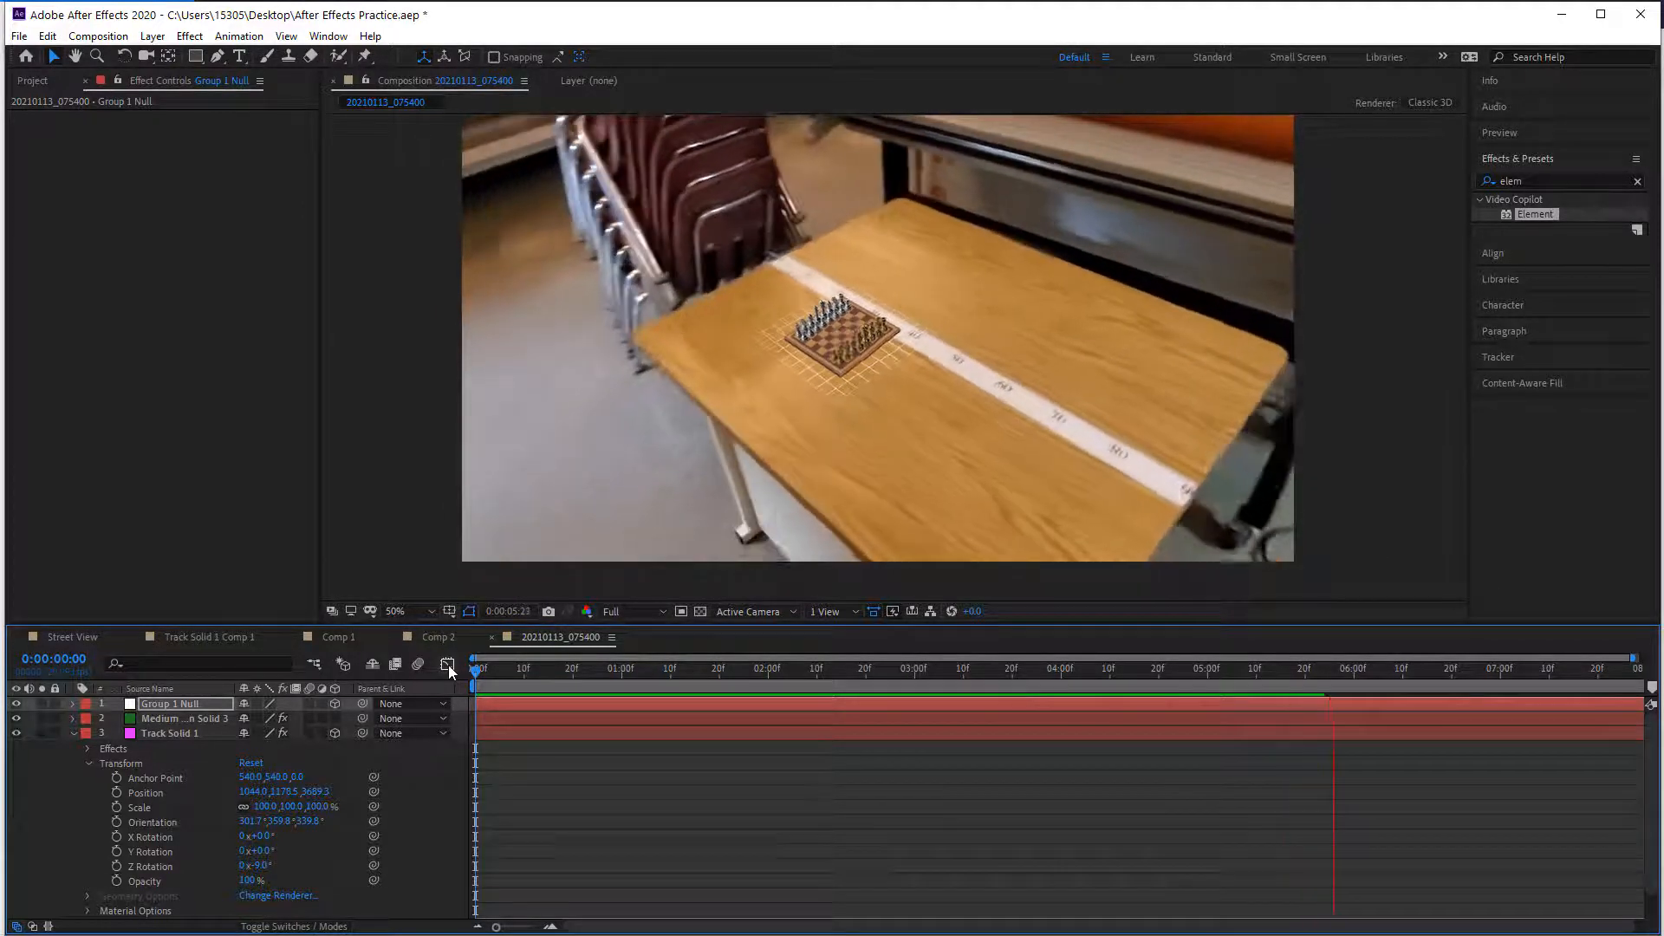
key("space")
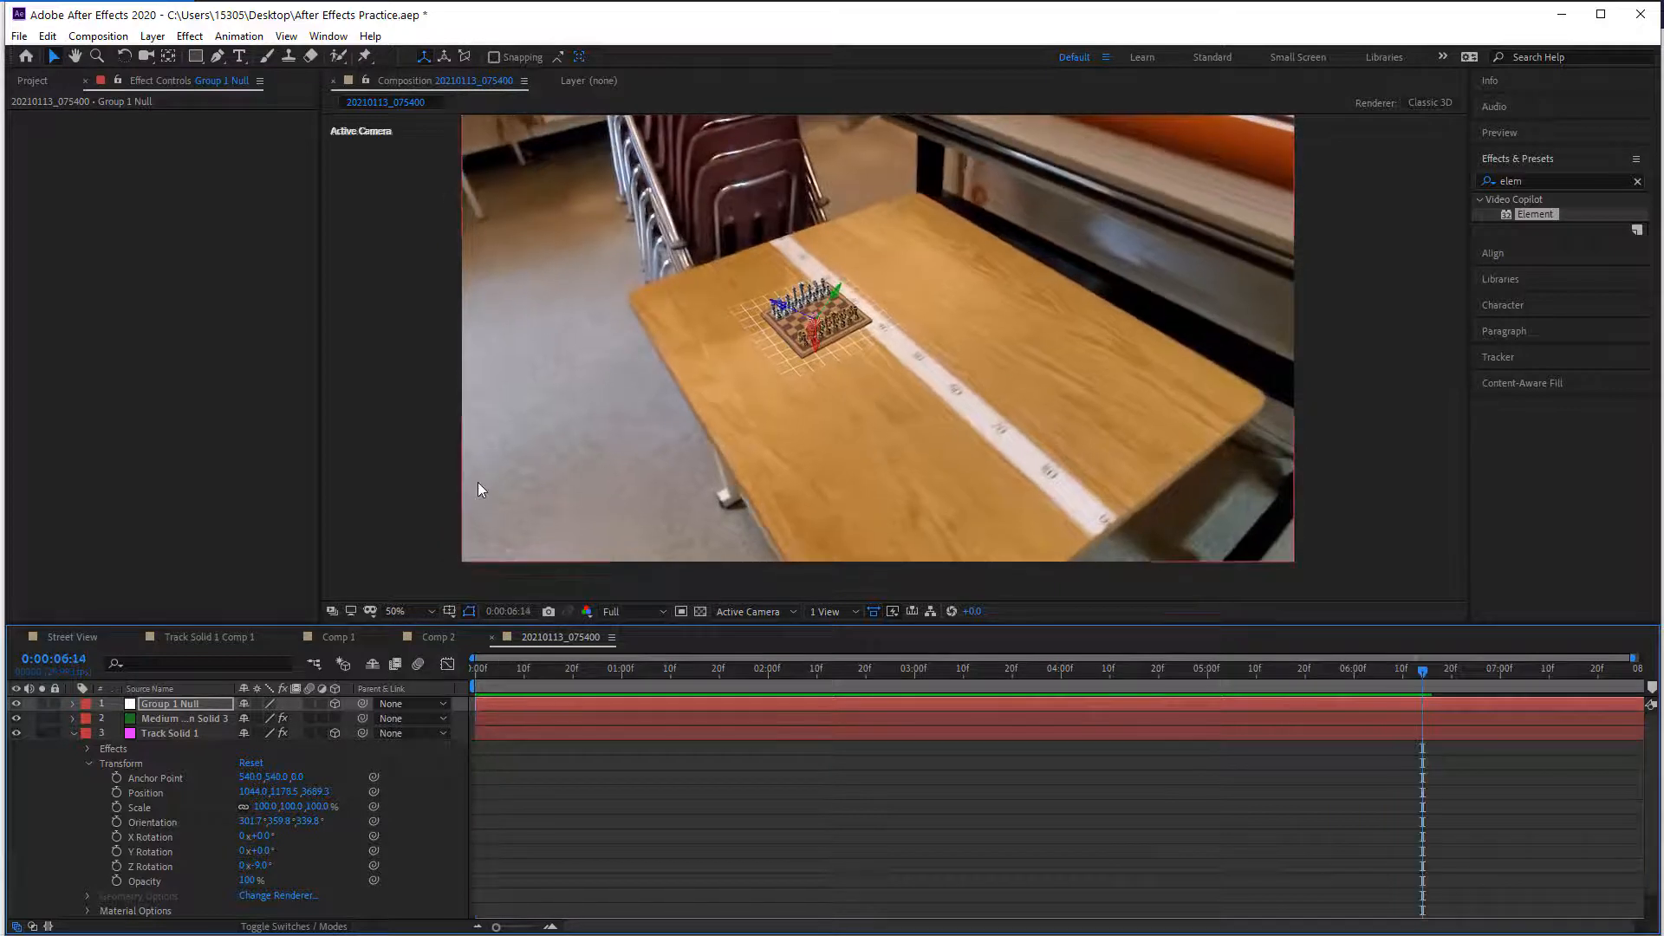
Step: Enlarge the chess board by setting Group 1's Particle Size to 38.60 and hide the Track Solid 1 grid
left_click(177, 718)
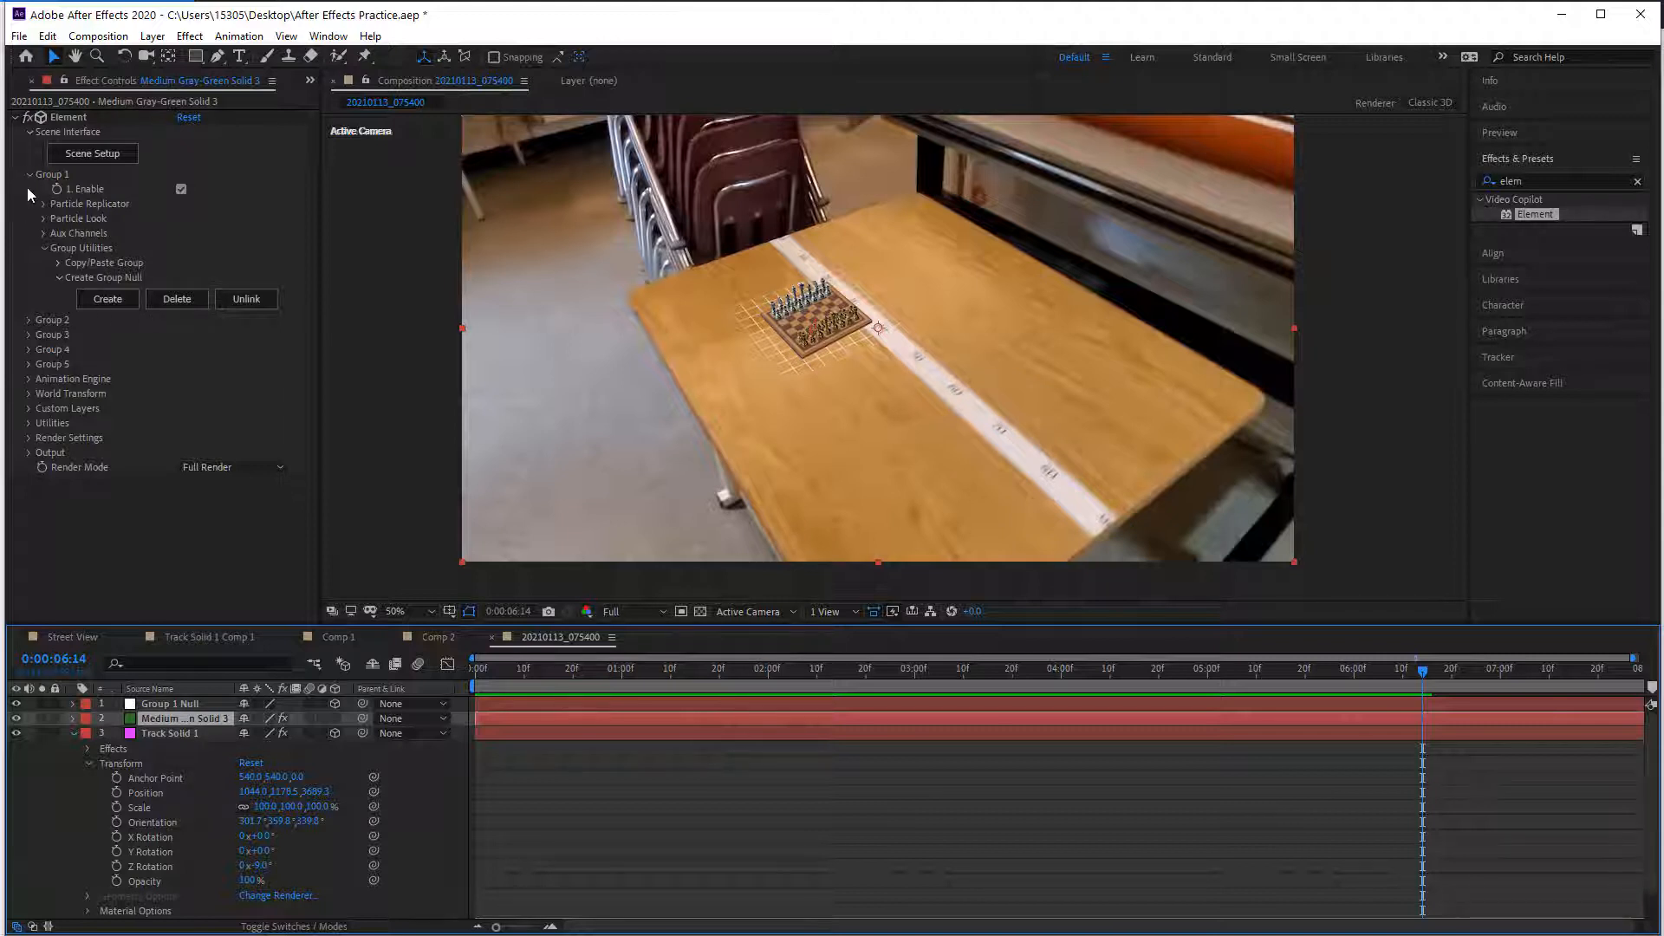
left_click(42, 247)
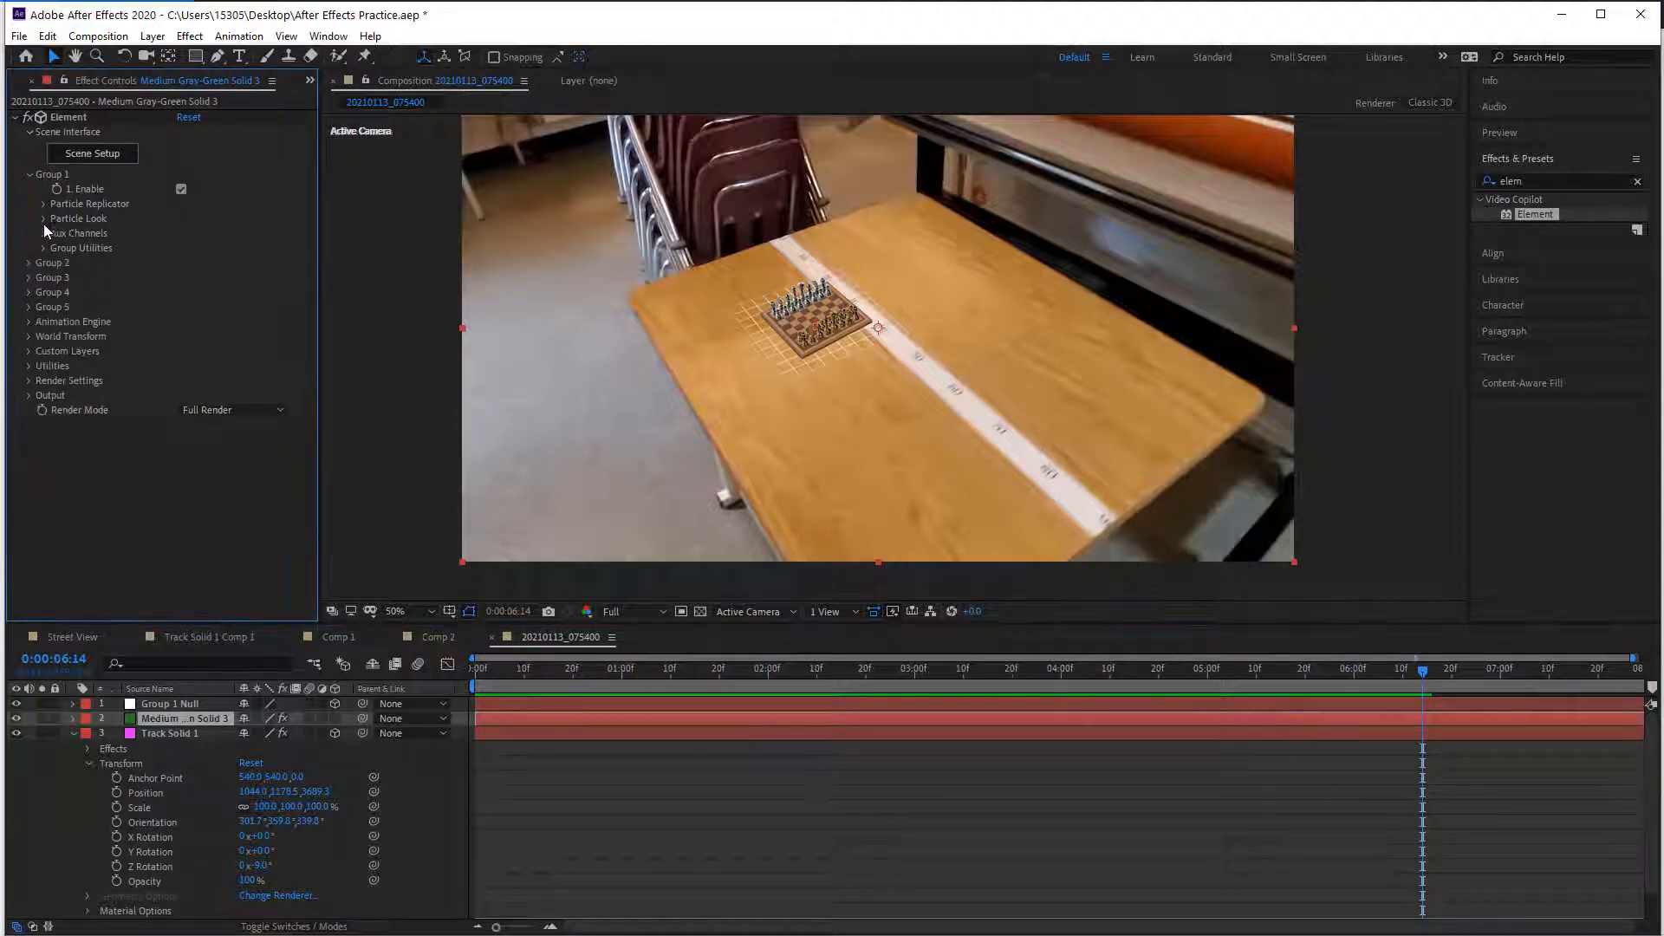
left_click(43, 219)
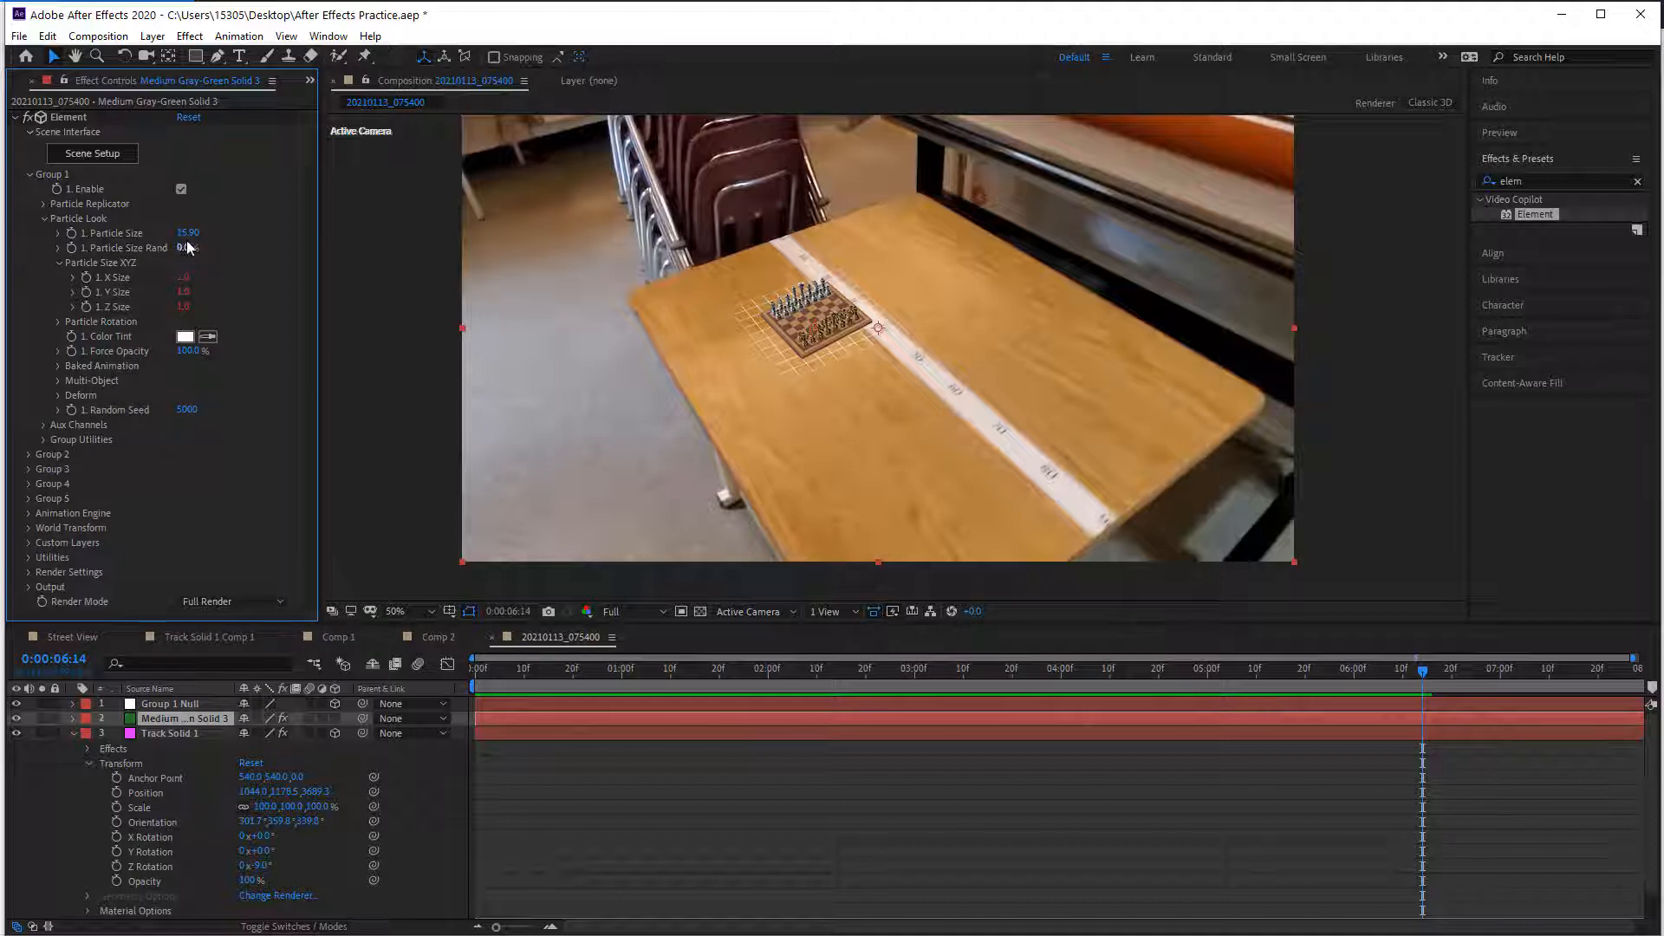
left_click_drag(201, 233, 367, 225)
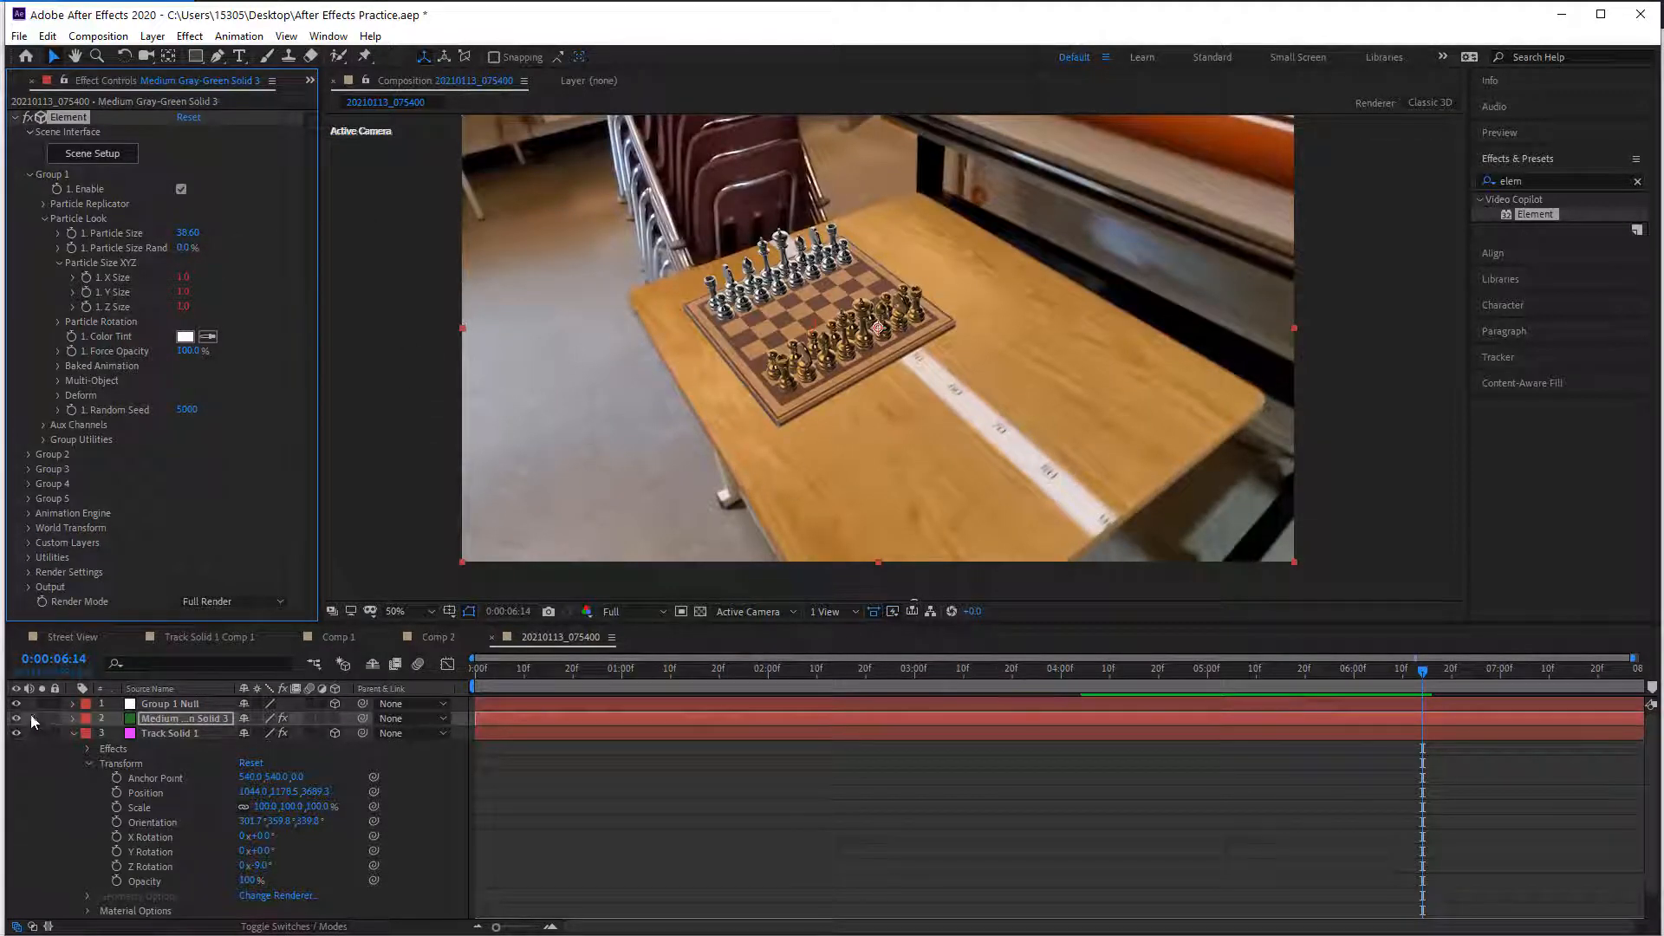
left_click(17, 733)
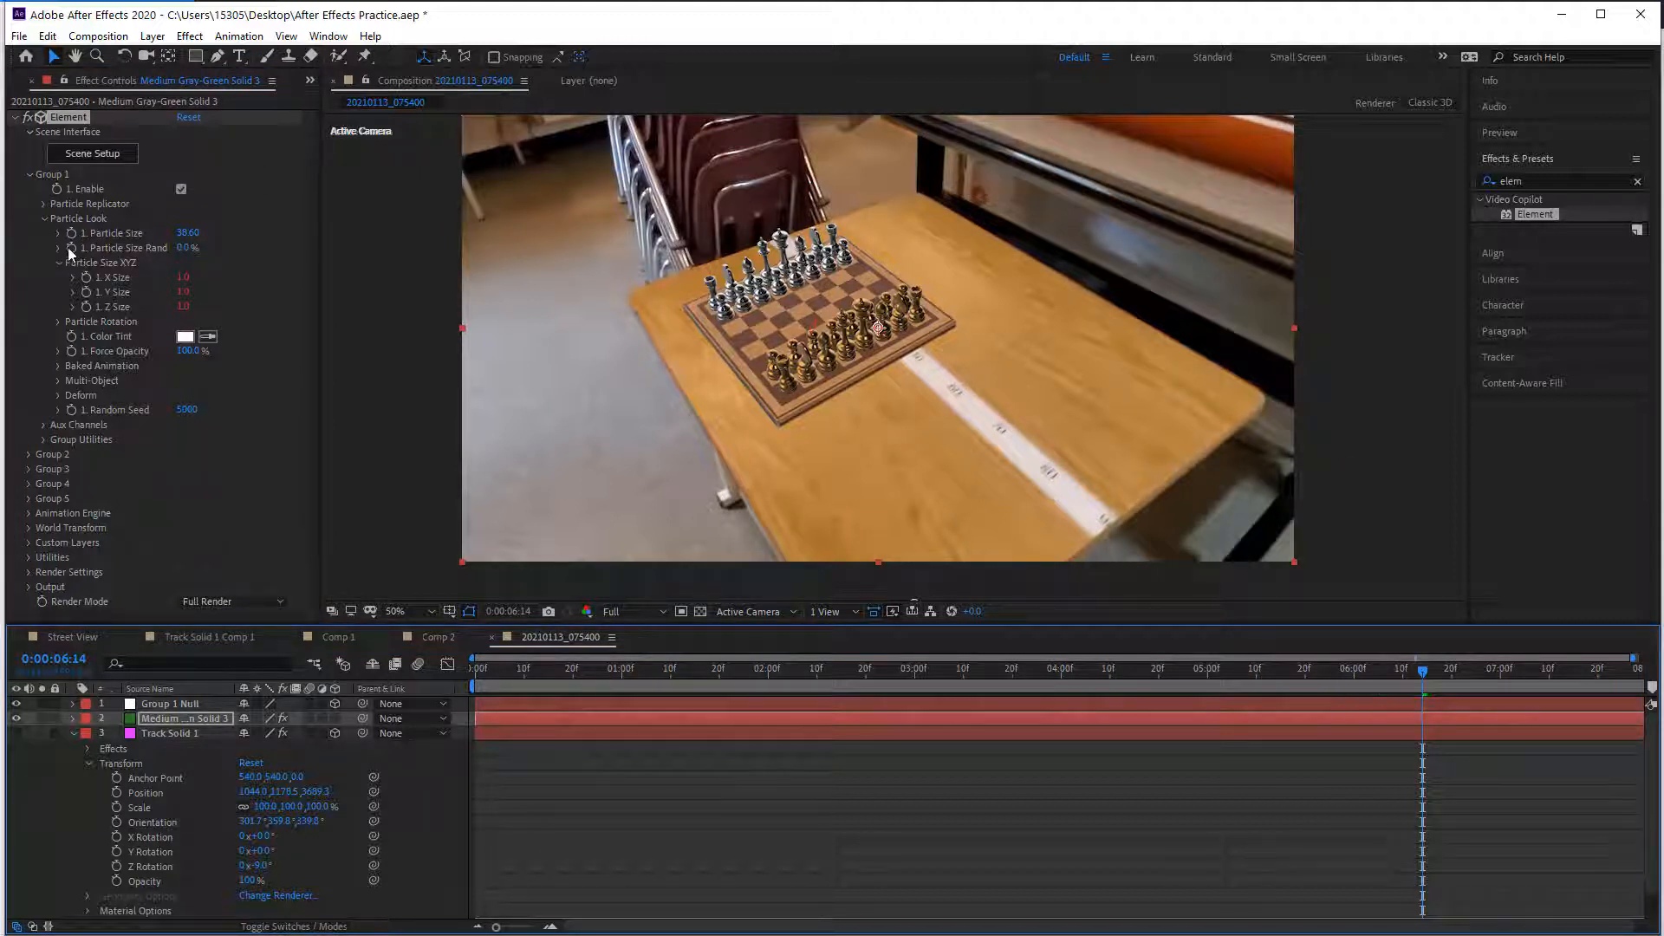
Step: Set Group 1's Y Rotation to 5° under Particle Rotation to align the chess board with the table
left_click(57, 322)
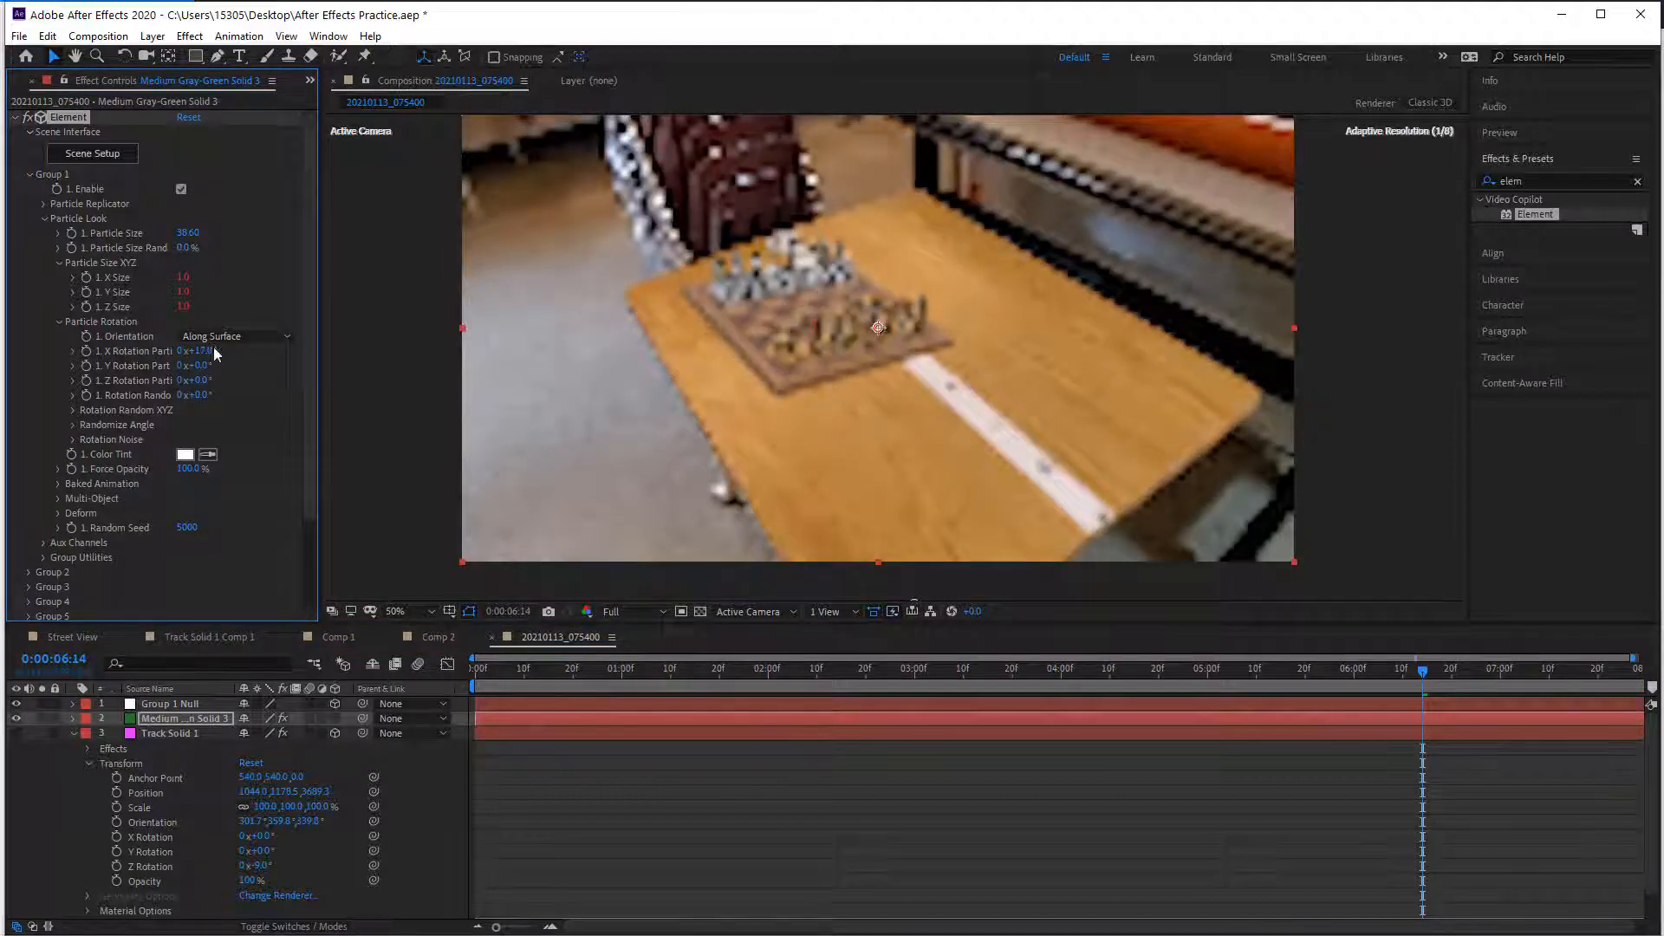
mouse_move(200, 379)
left_mouse_down()
mouse_move(227, 379)
mouse_move(209, 364)
left_mouse_up()
key("ctrl+z")
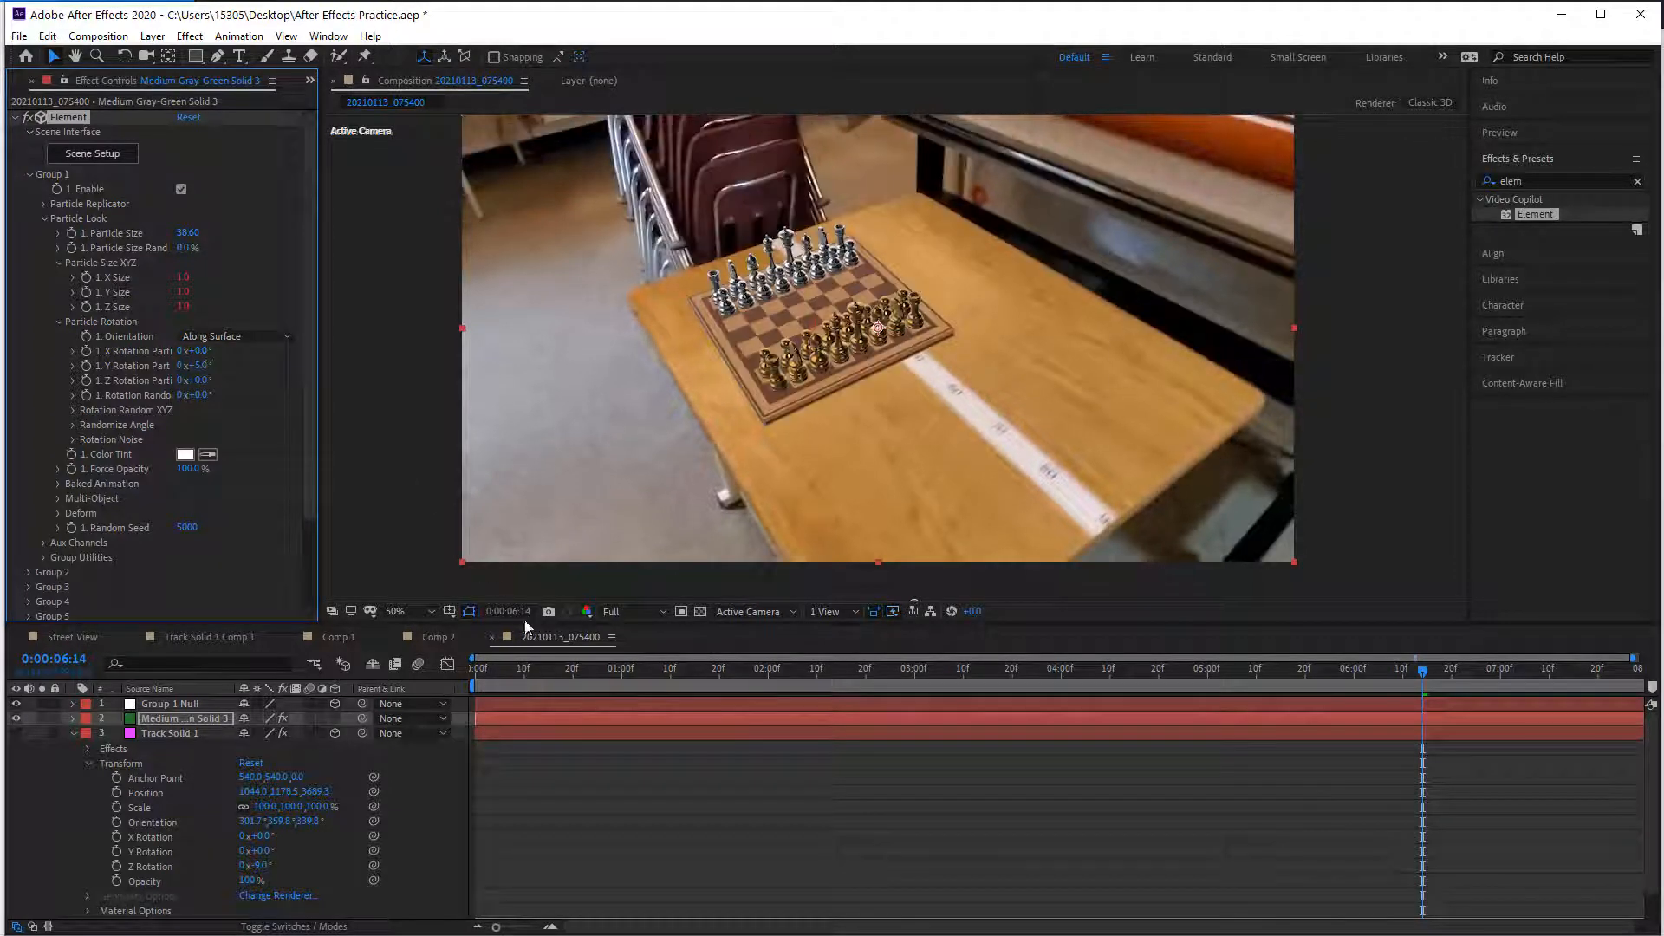
Step: Preview the composition from the start and scrub to 0:00:02:23 to check the enlarged board's alignment on the table
left_click_drag(508, 674, 456, 700)
key("space")
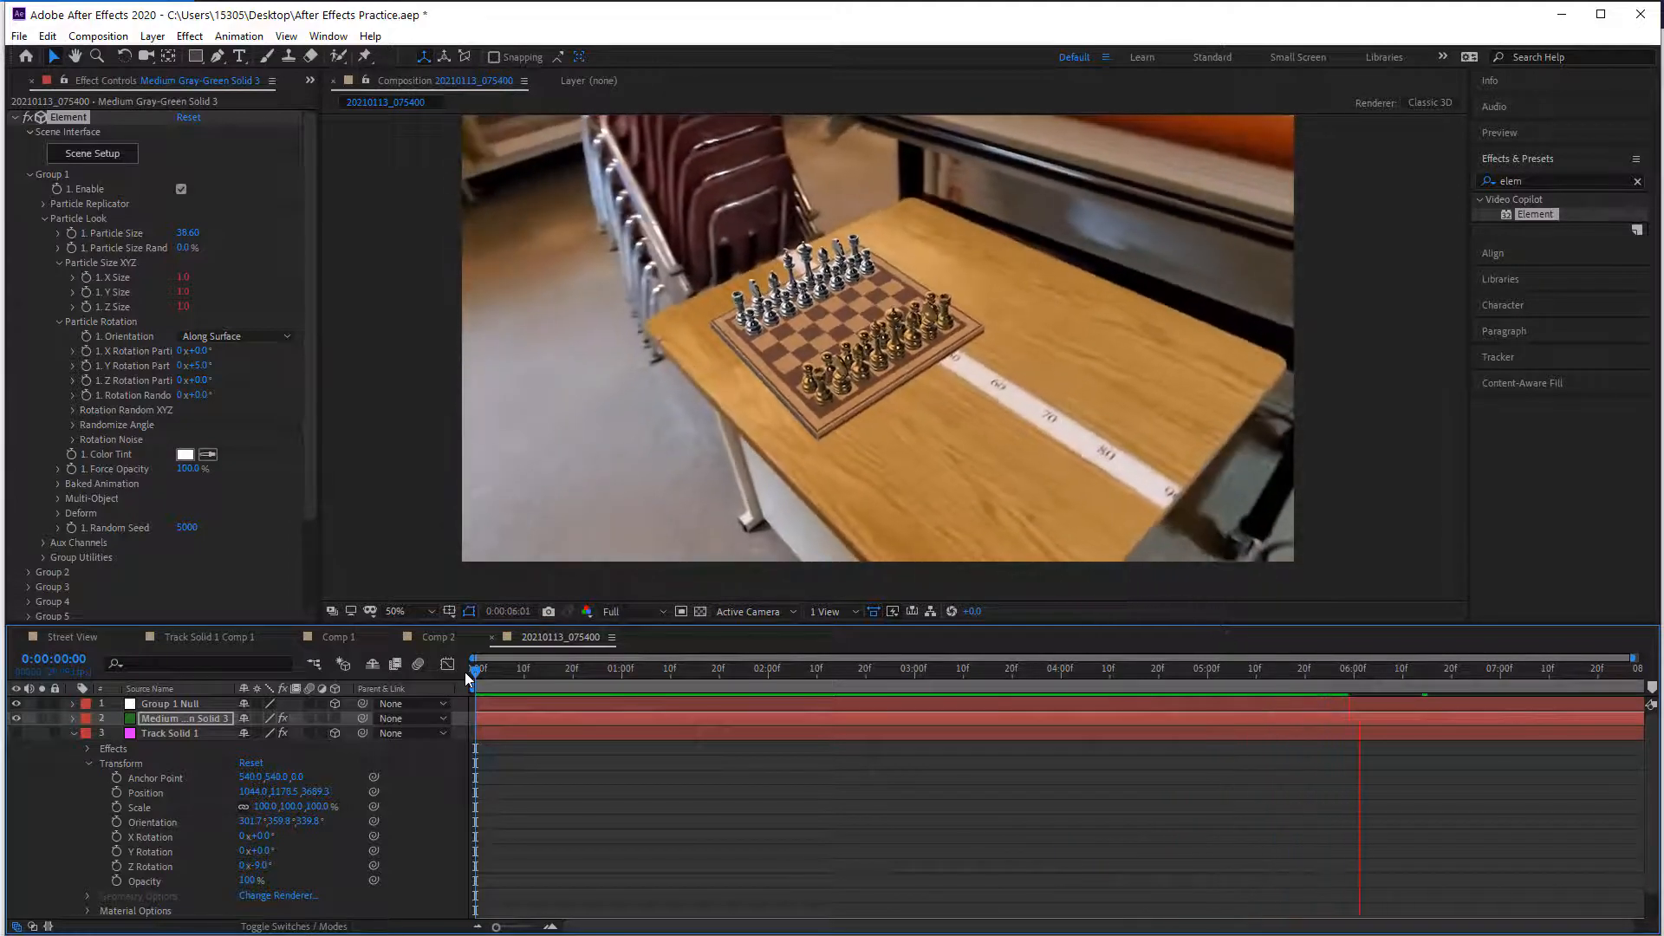
left_click_drag(668, 698, 882, 687)
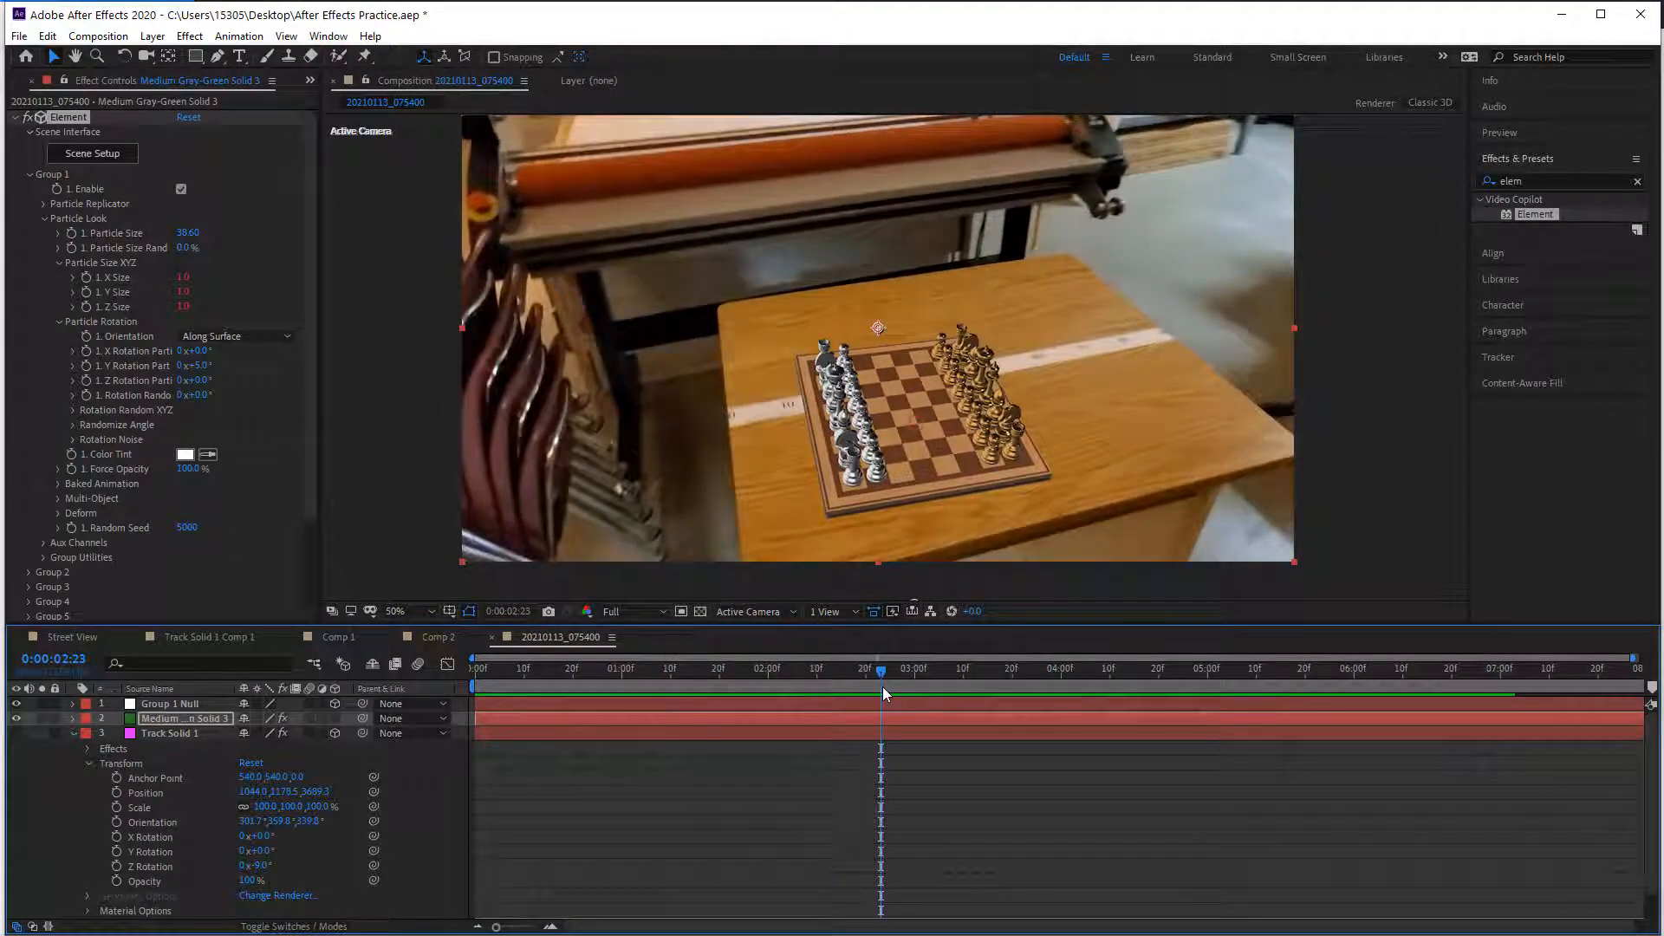